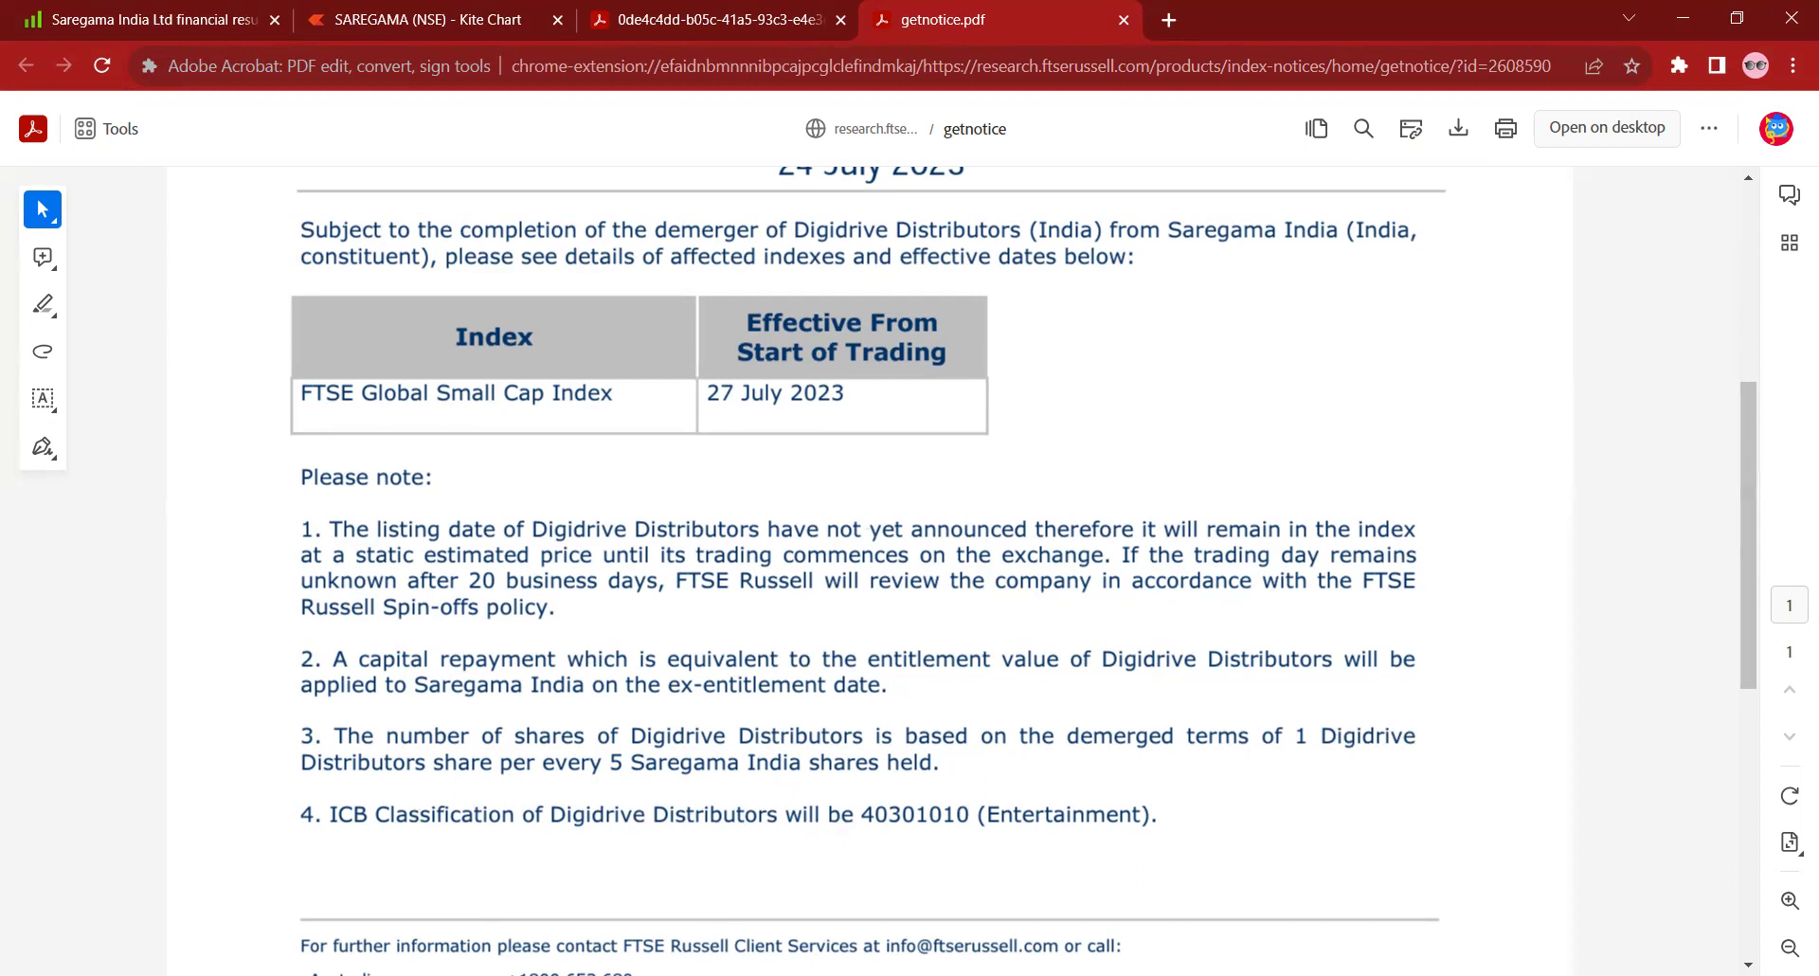
Switch to the SAREGAMA Kite chart and brush a large and a small circle around the 21 June 2023 candles at the 379.75 line.
key(alt+Tab)
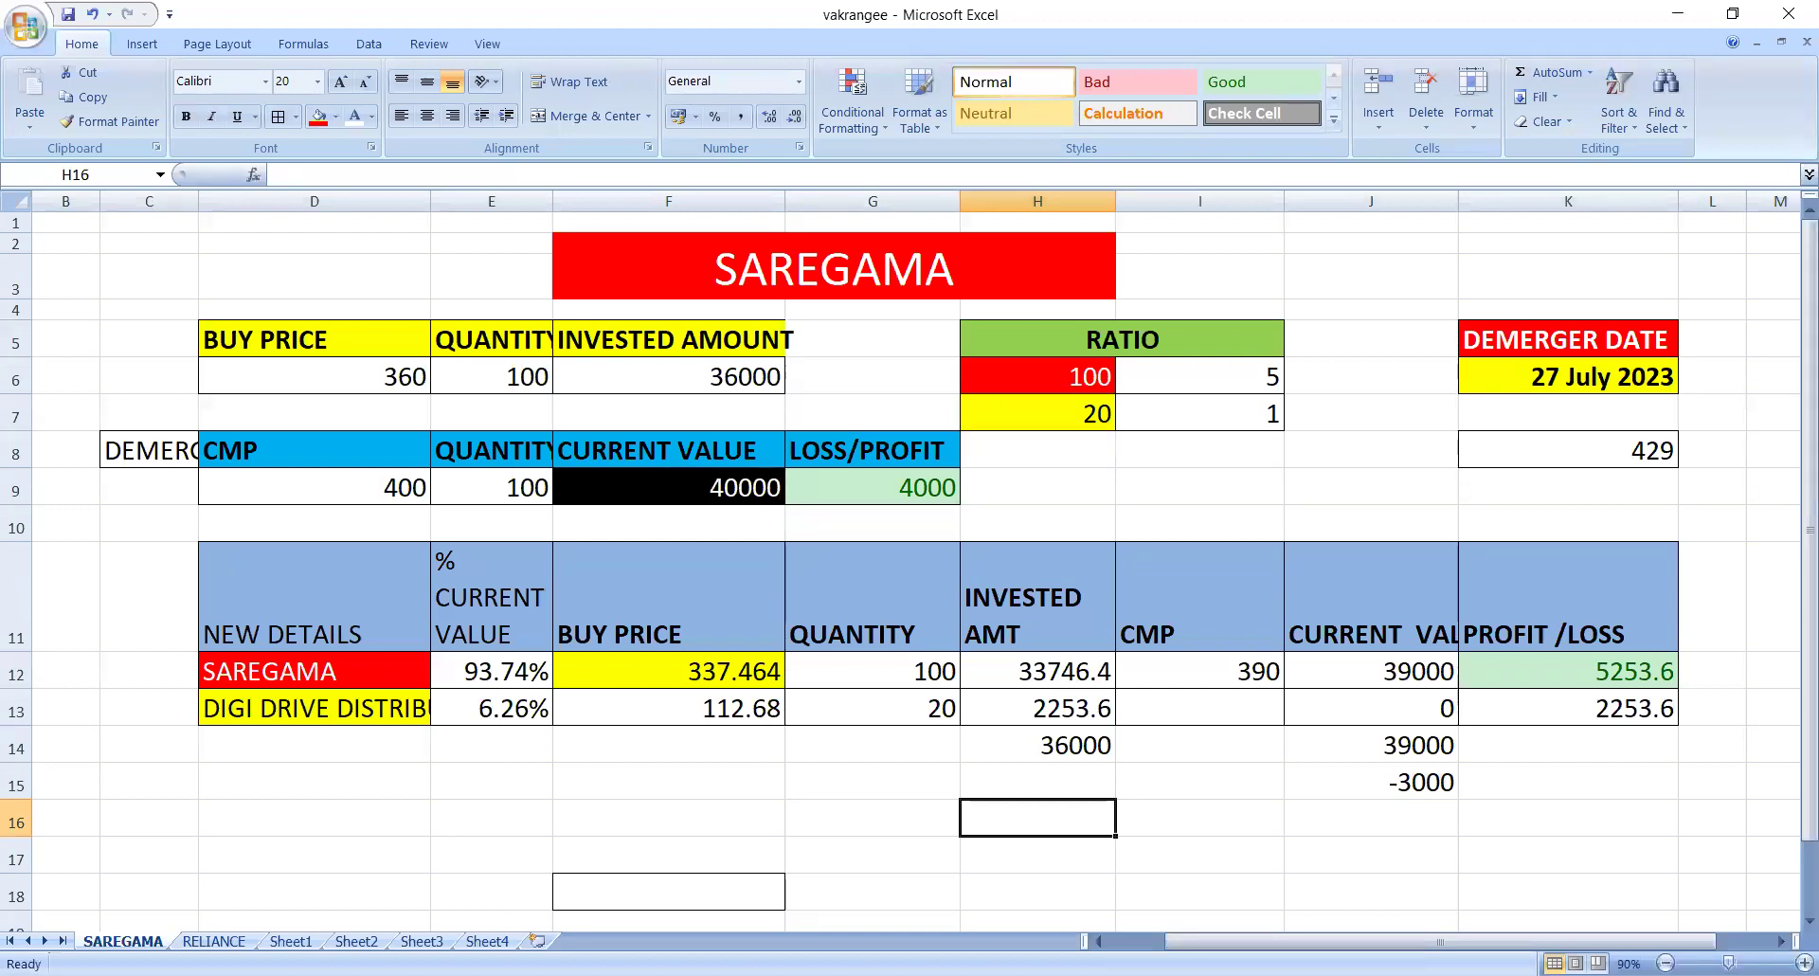
click(360, 378)
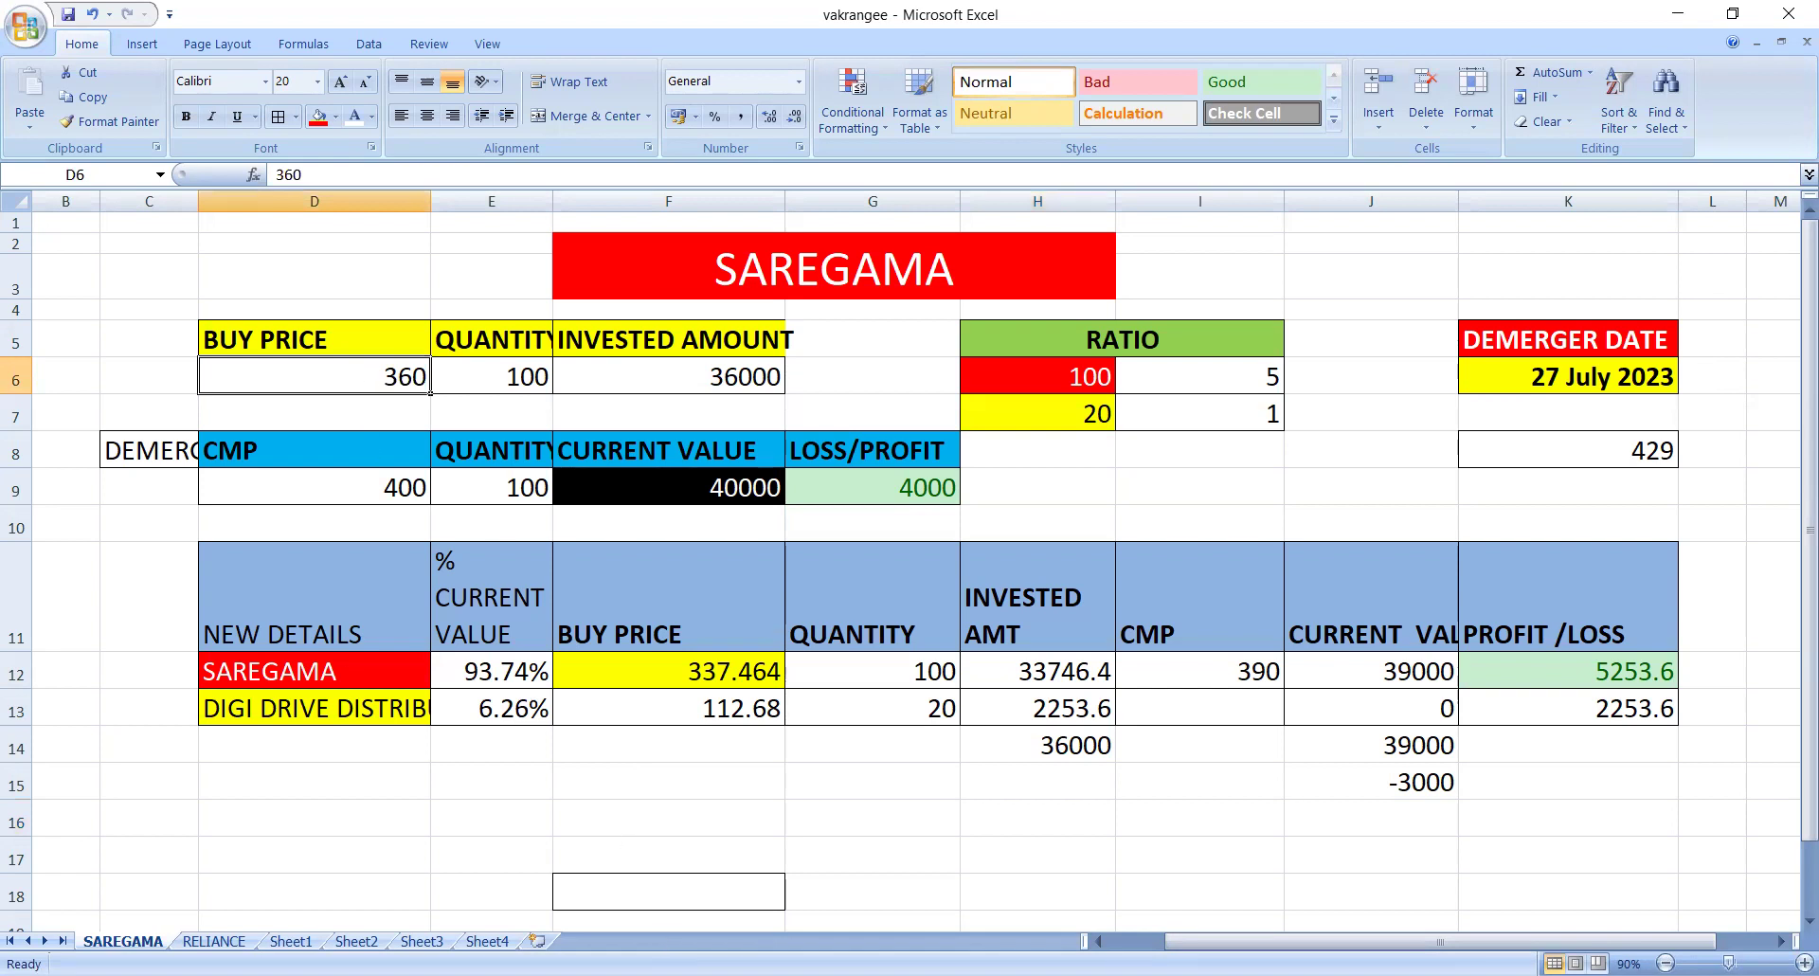
key(alt+Tab)
click(393, 11)
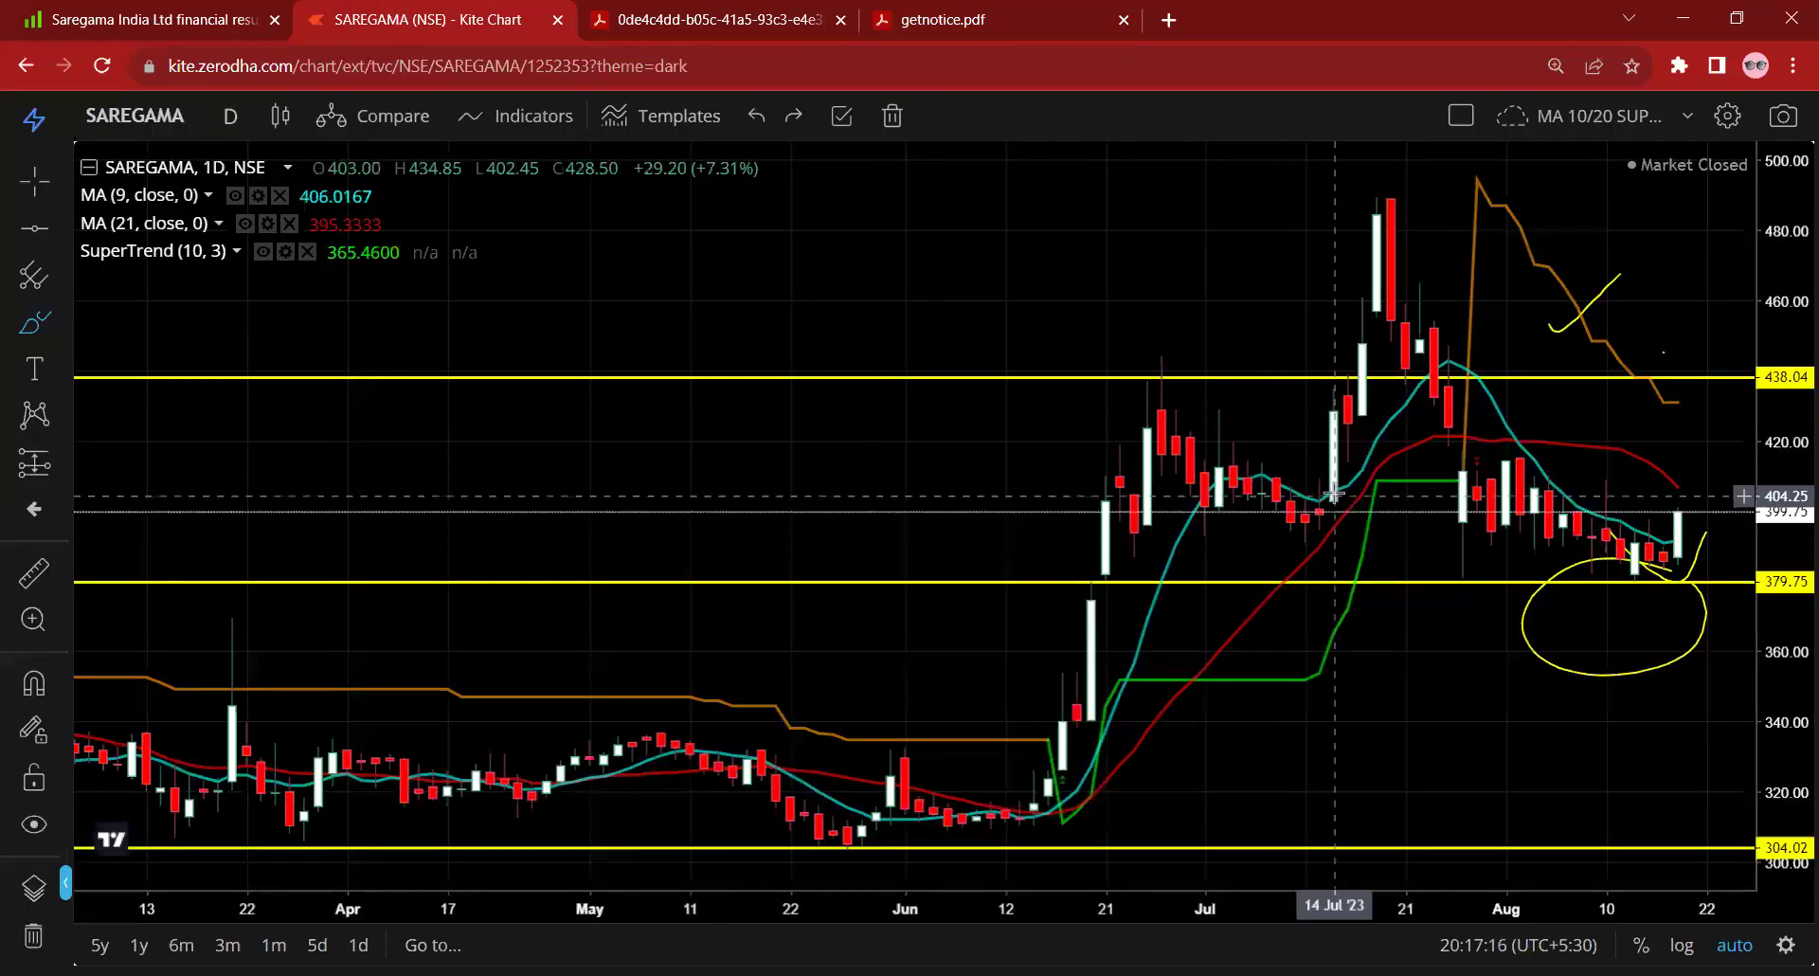
click(45, 328)
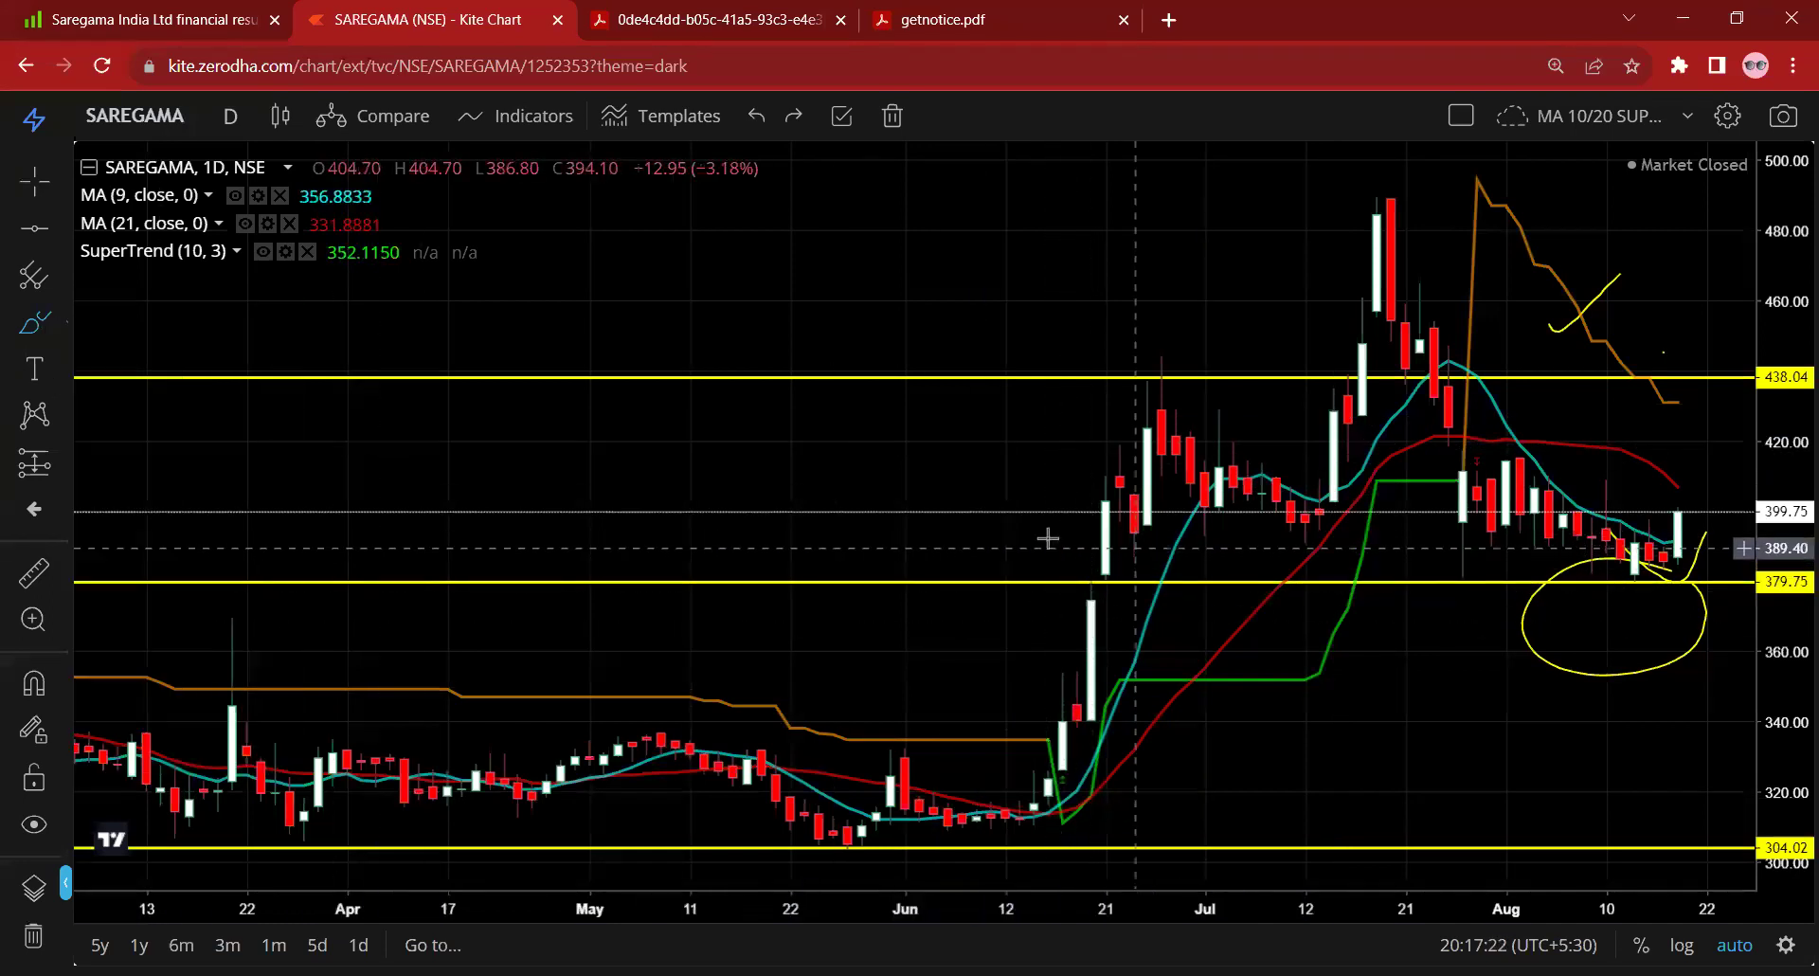
drag(1048, 533, 1133, 548)
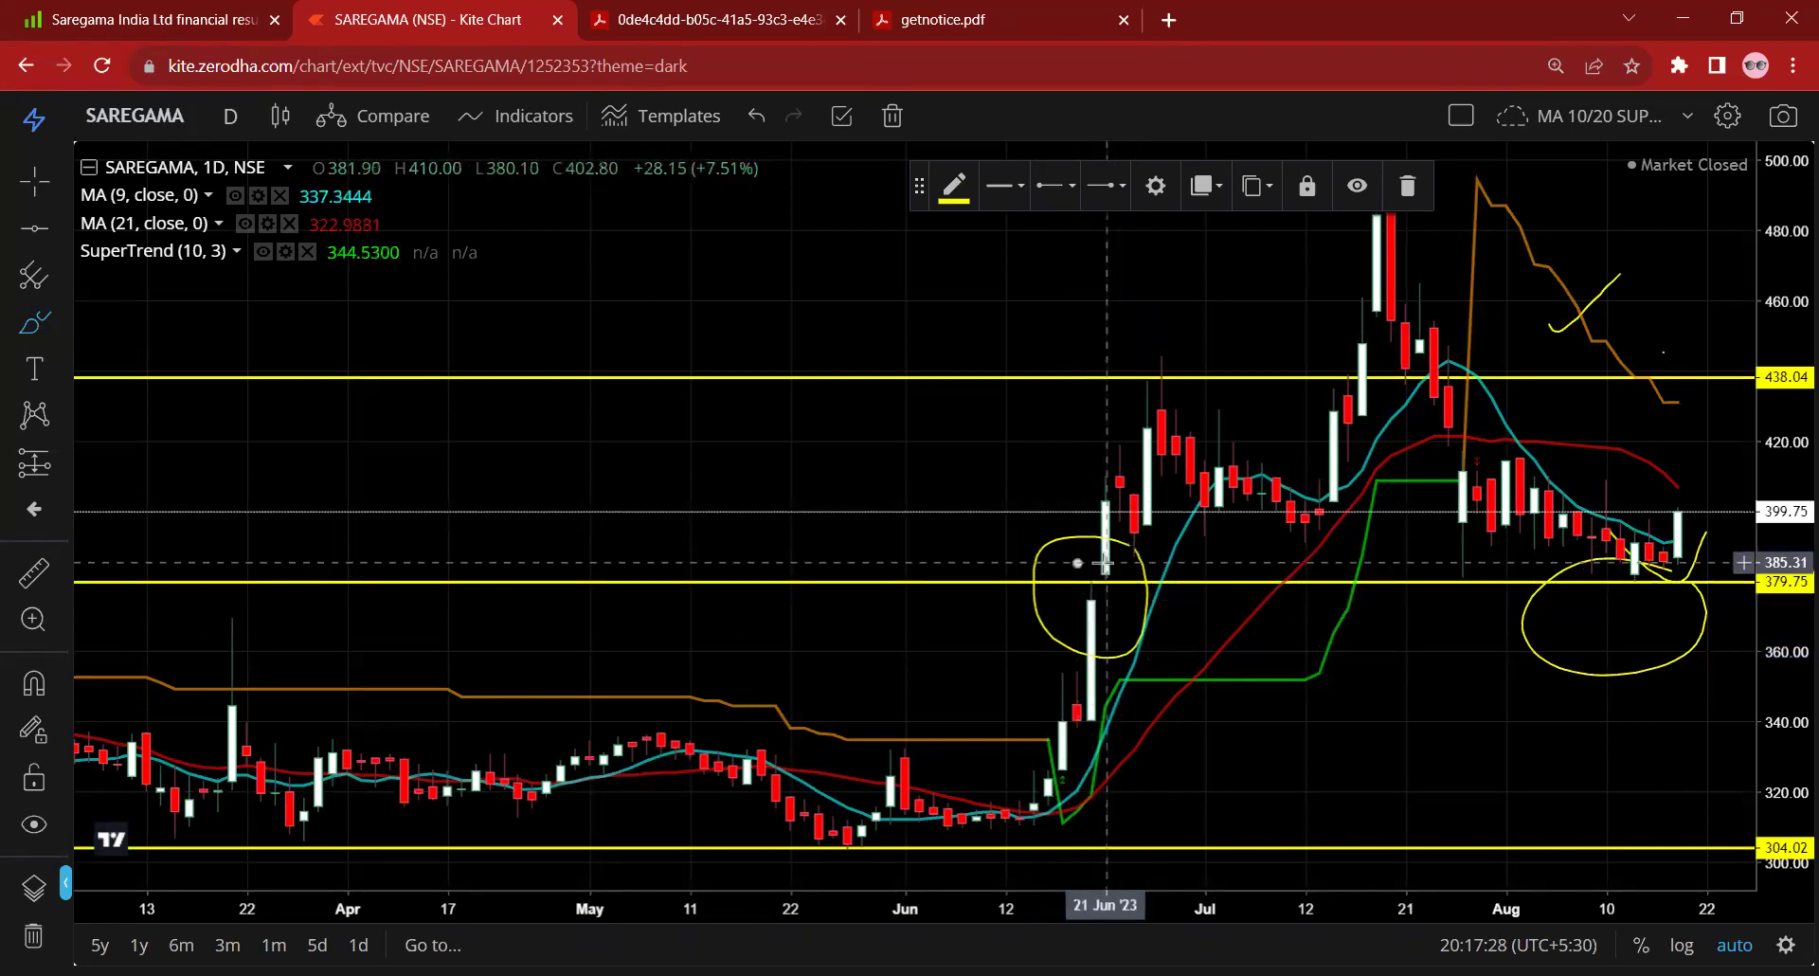
mouse_move(1121, 545)
mouse_down()
mouse_move(1132, 569)
mouse_move(1104, 607)
mouse_move(1102, 586)
mouse_up()
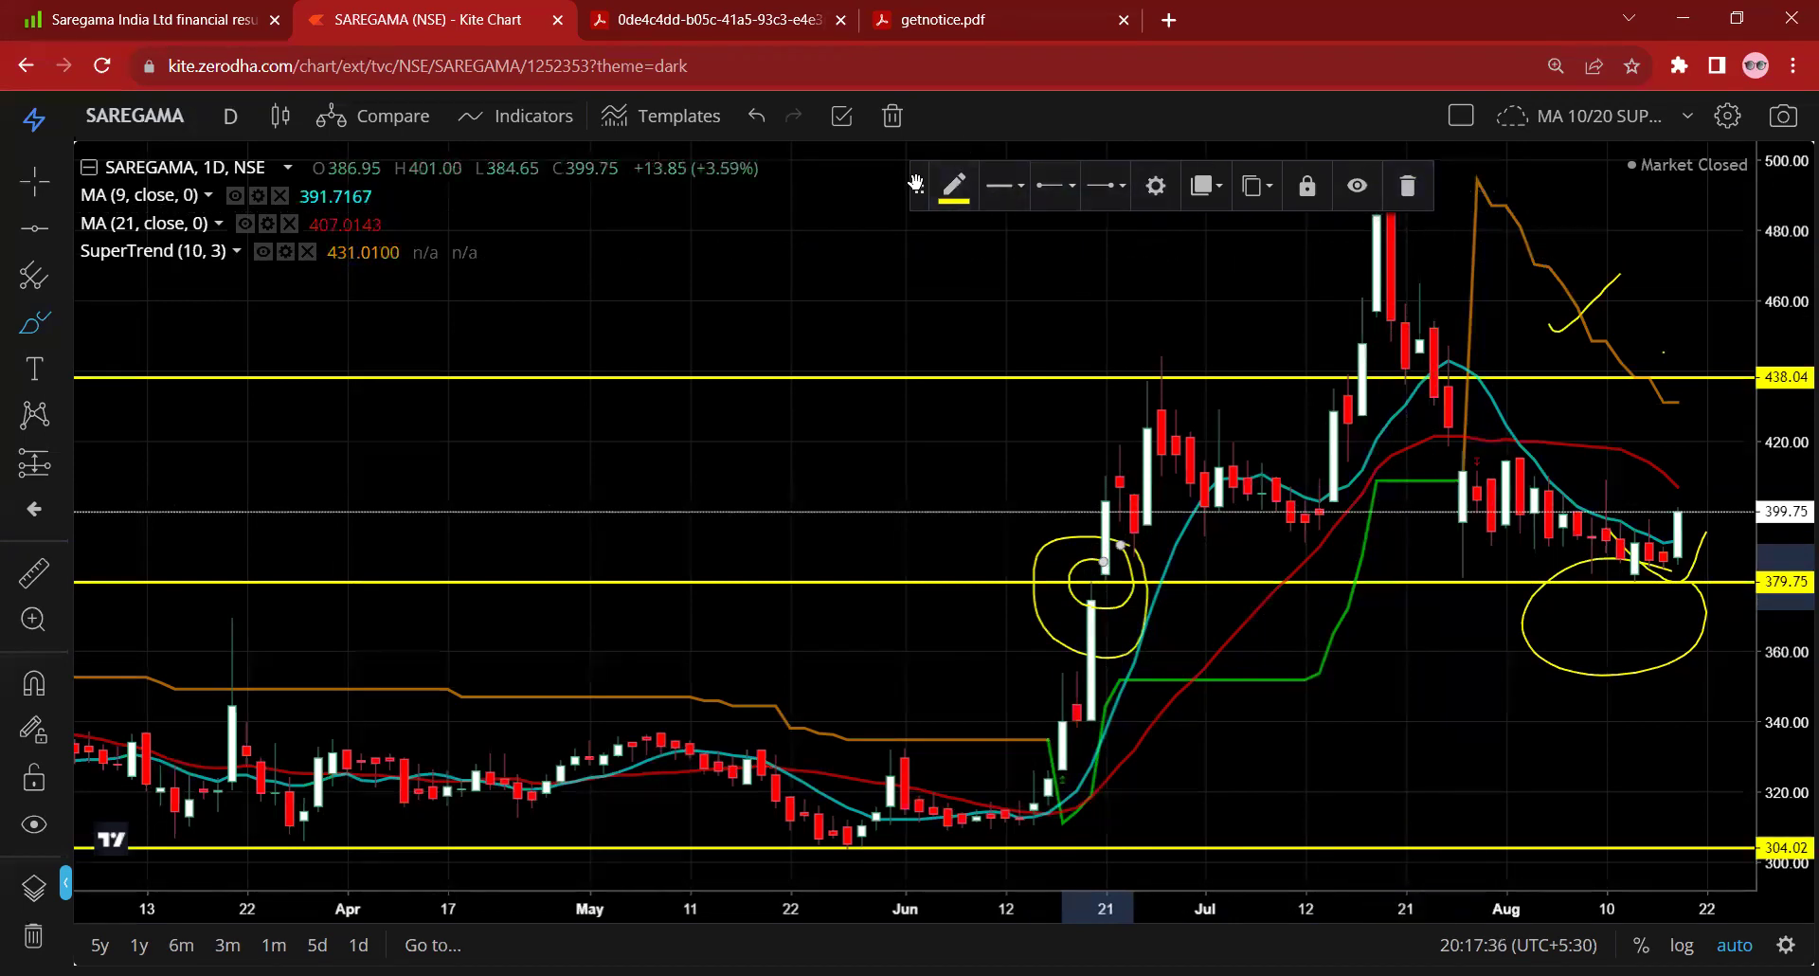
drag(914, 210, 926, 140)
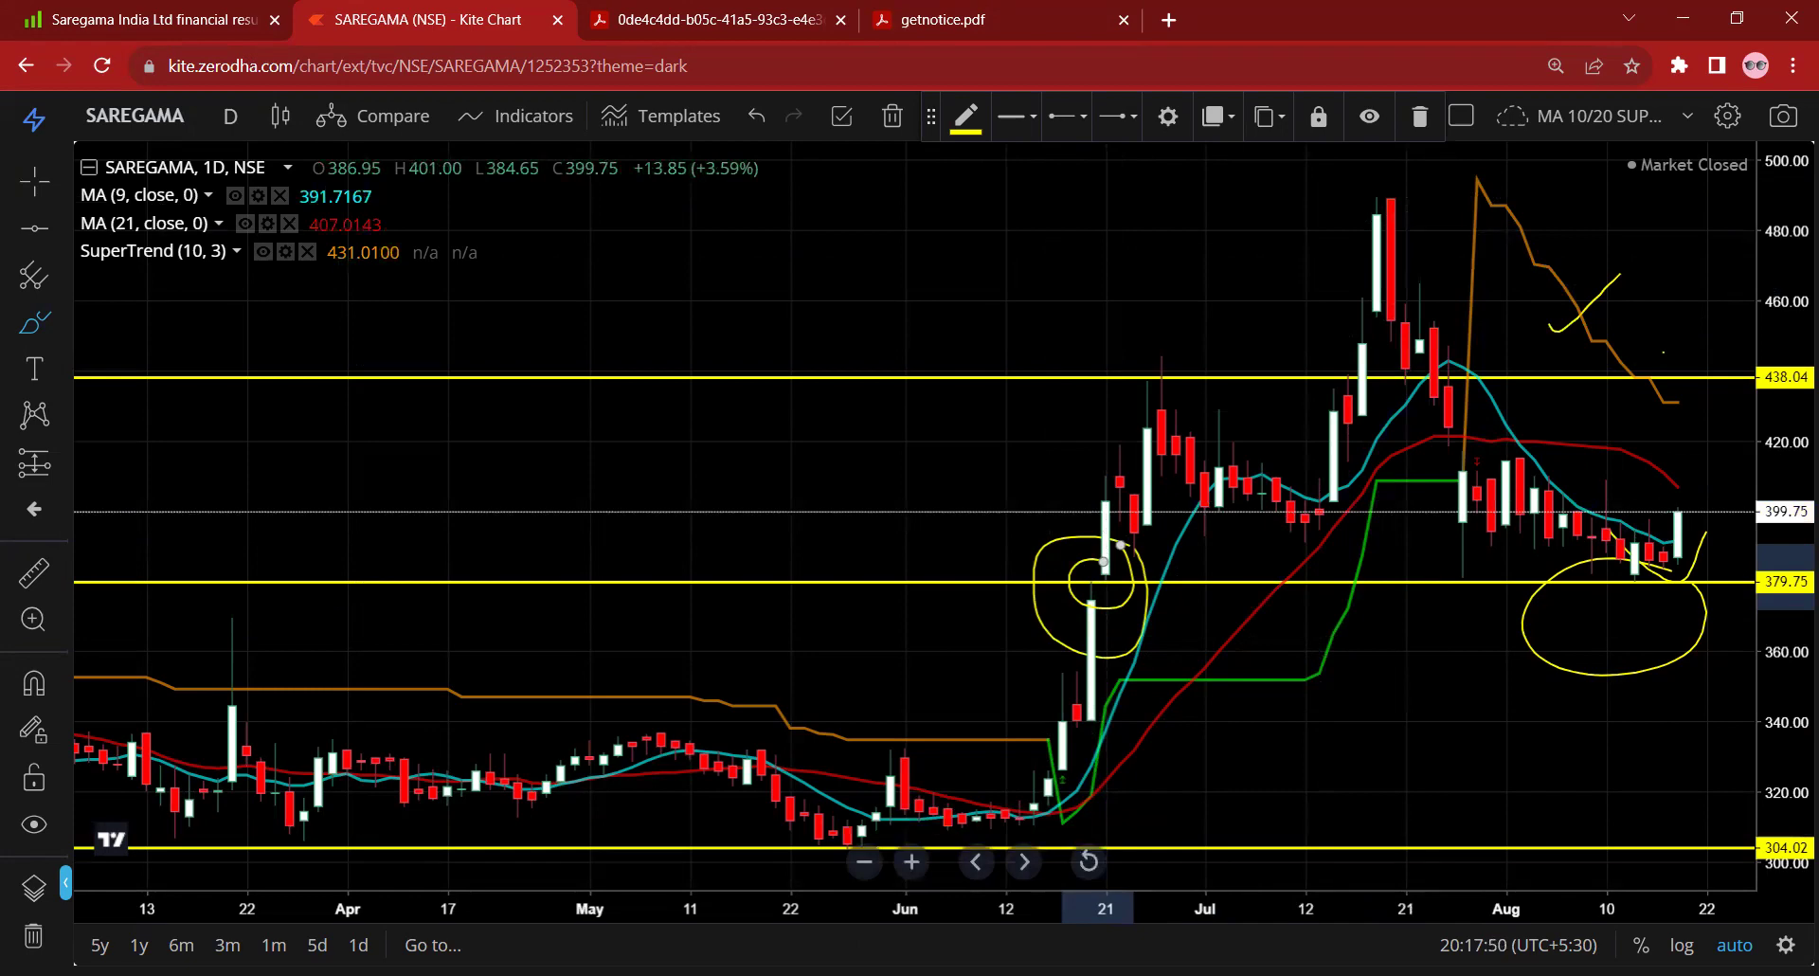
Switch back to the Excel sheet and review the pre-demerger buy price, quantity and invested amount in row 6.
key(alt+Tab)
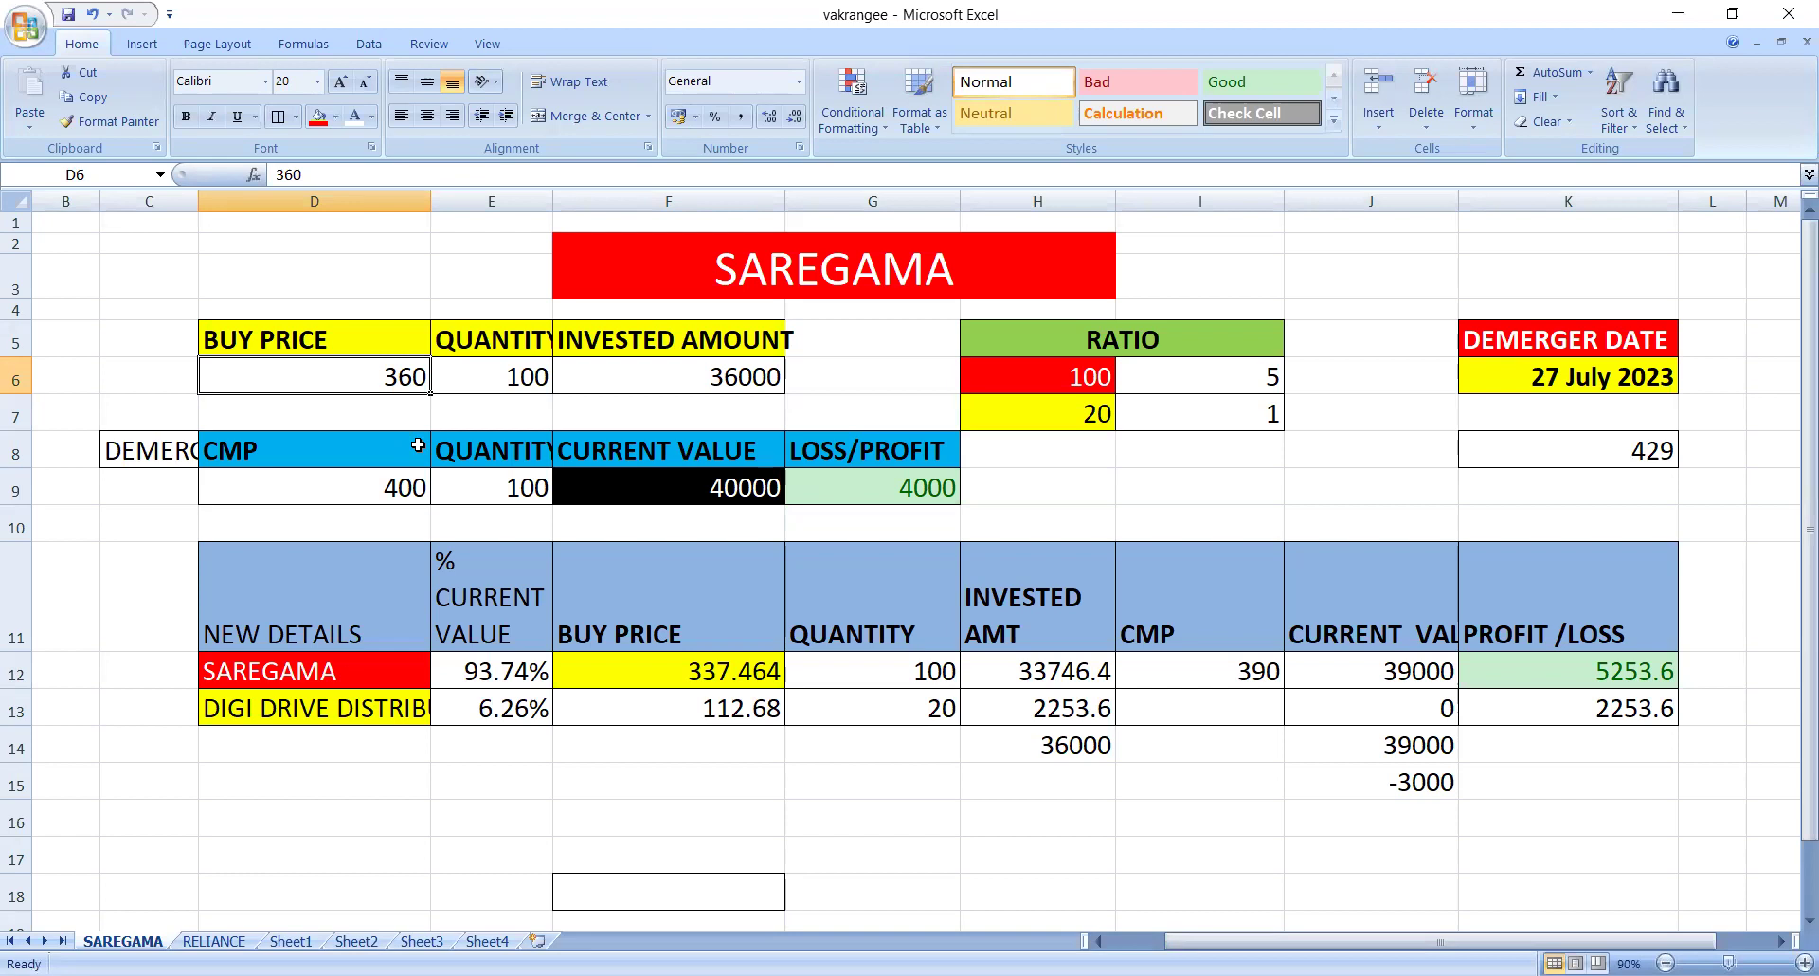
click(409, 423)
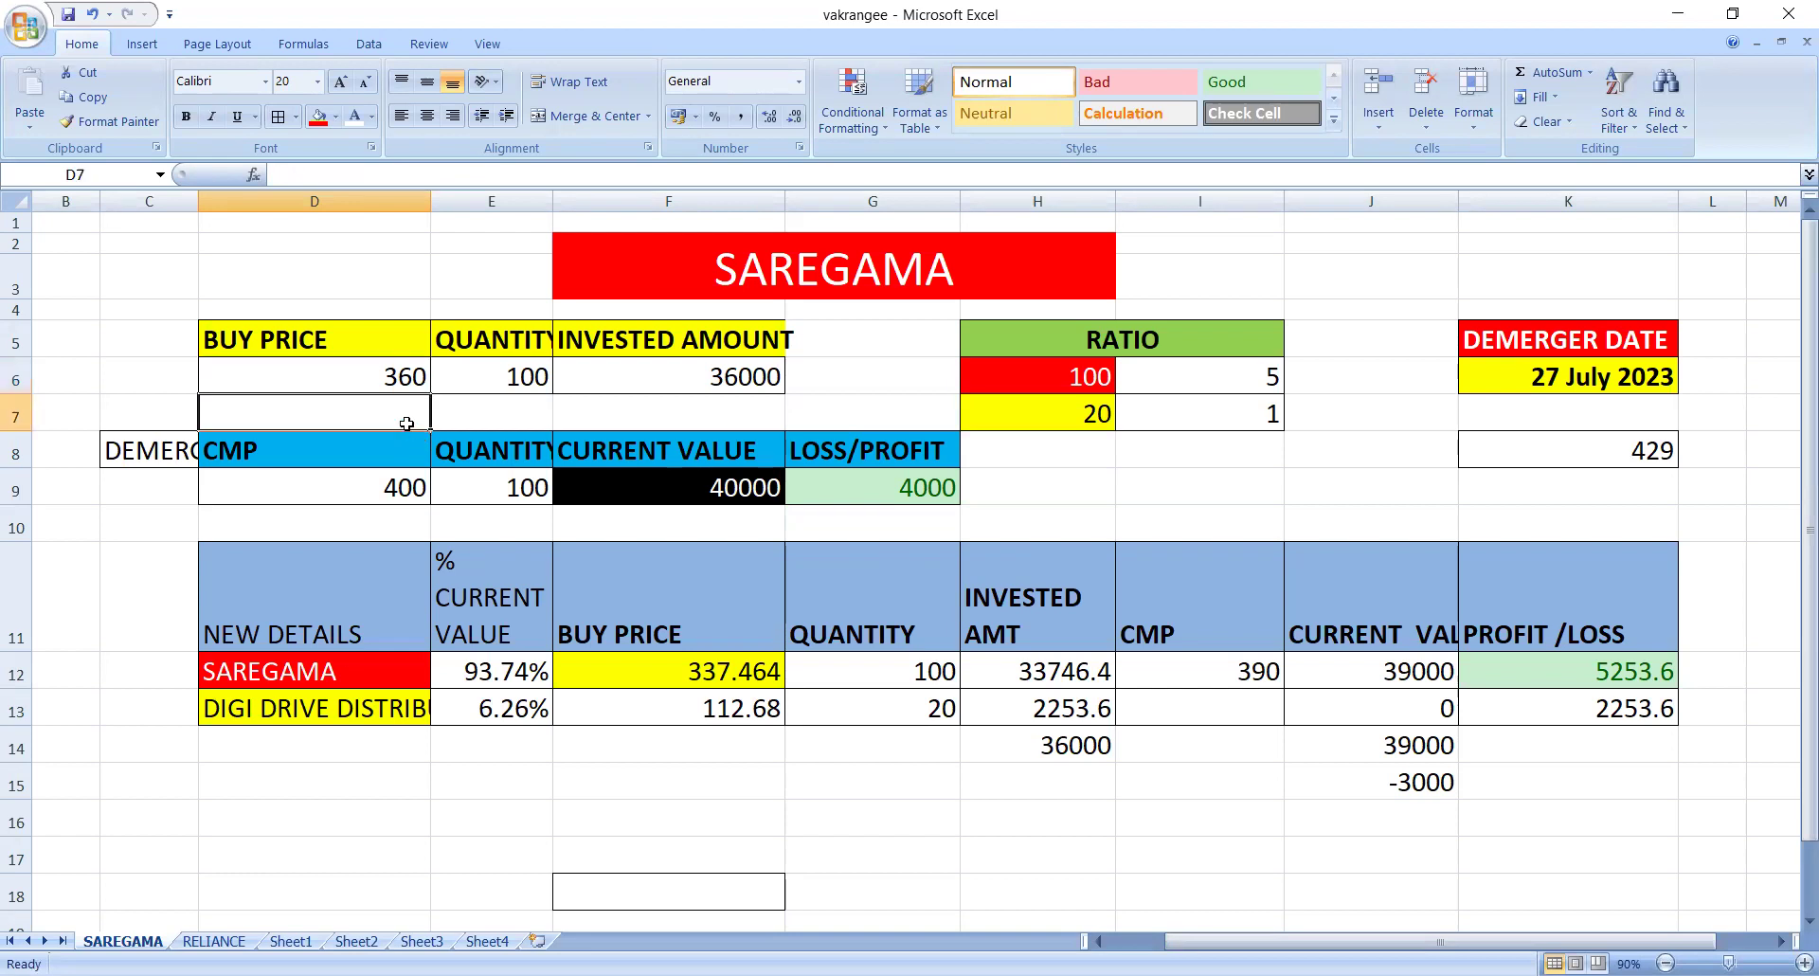
click(405, 384)
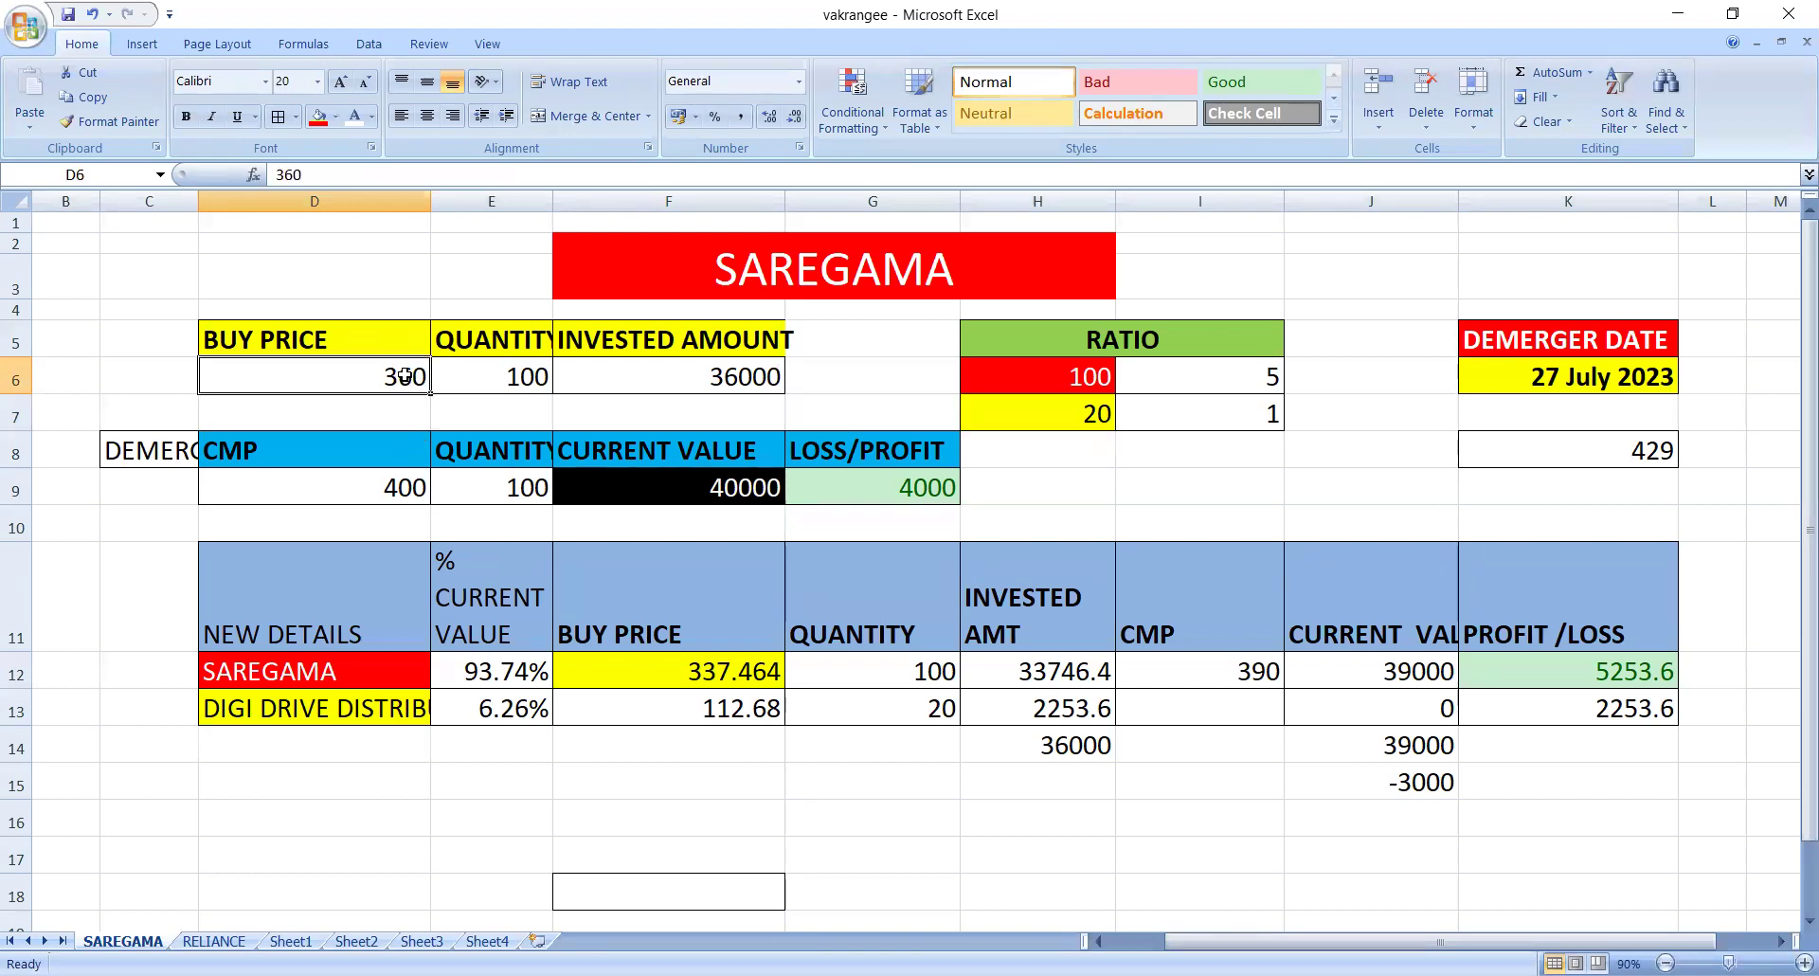
click(502, 383)
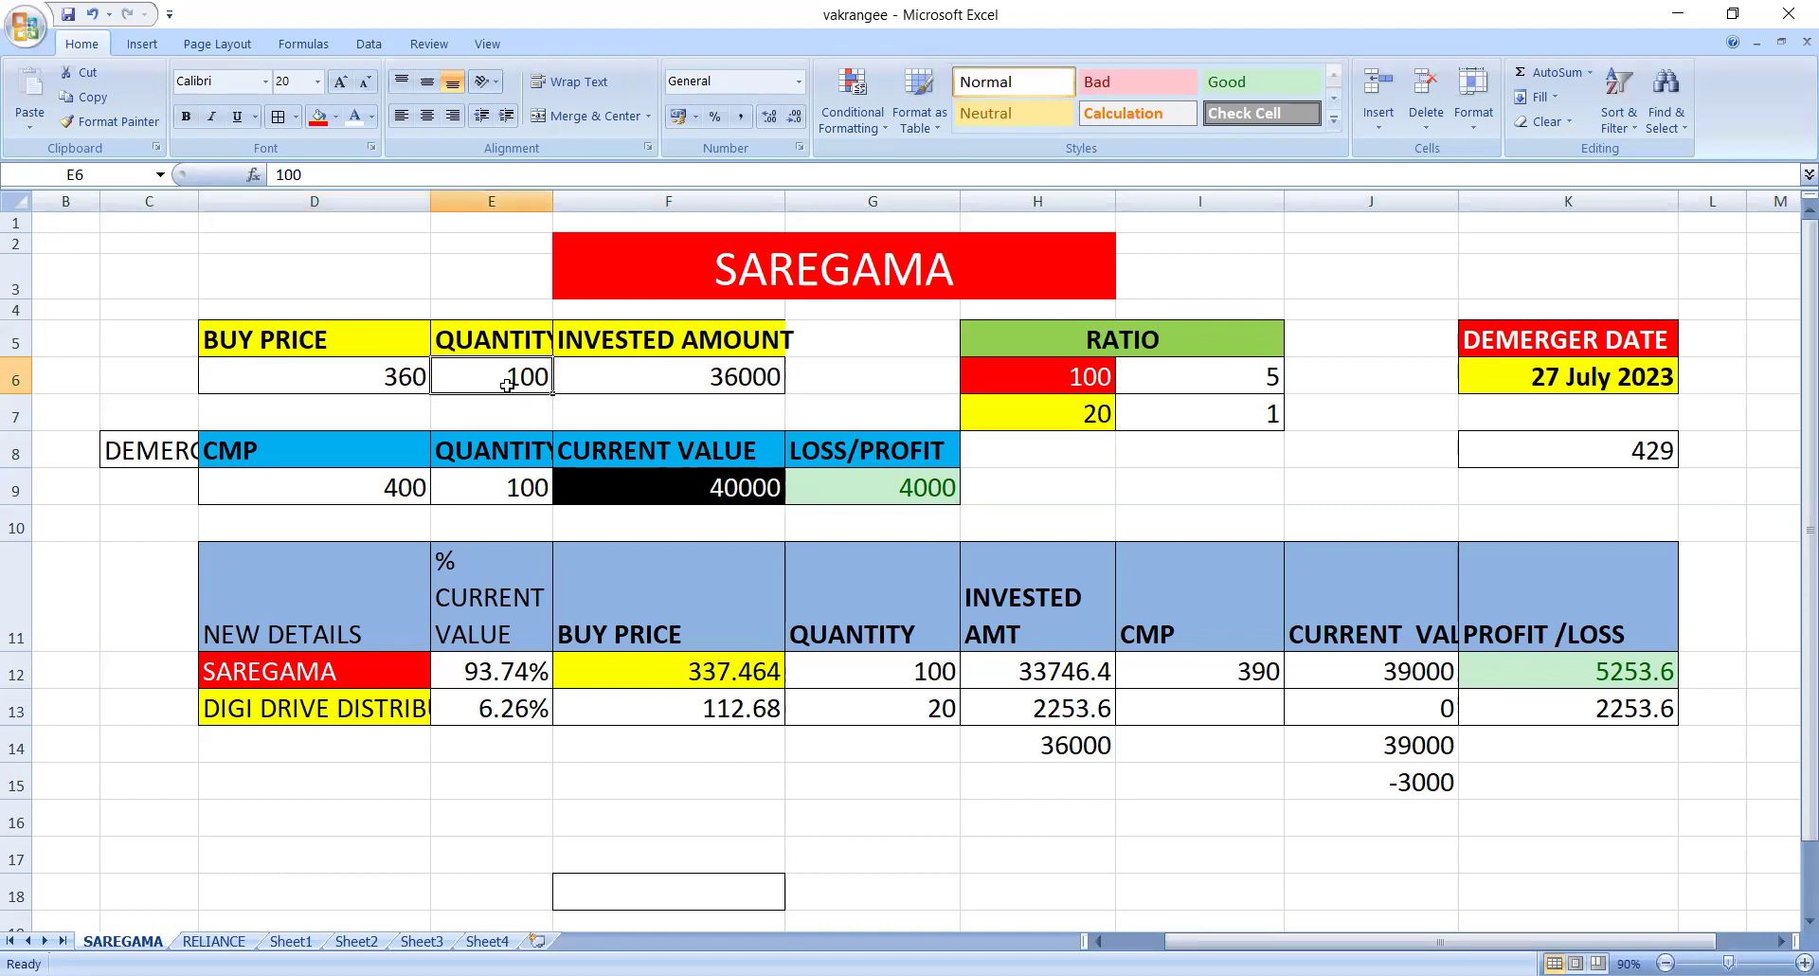
click(691, 382)
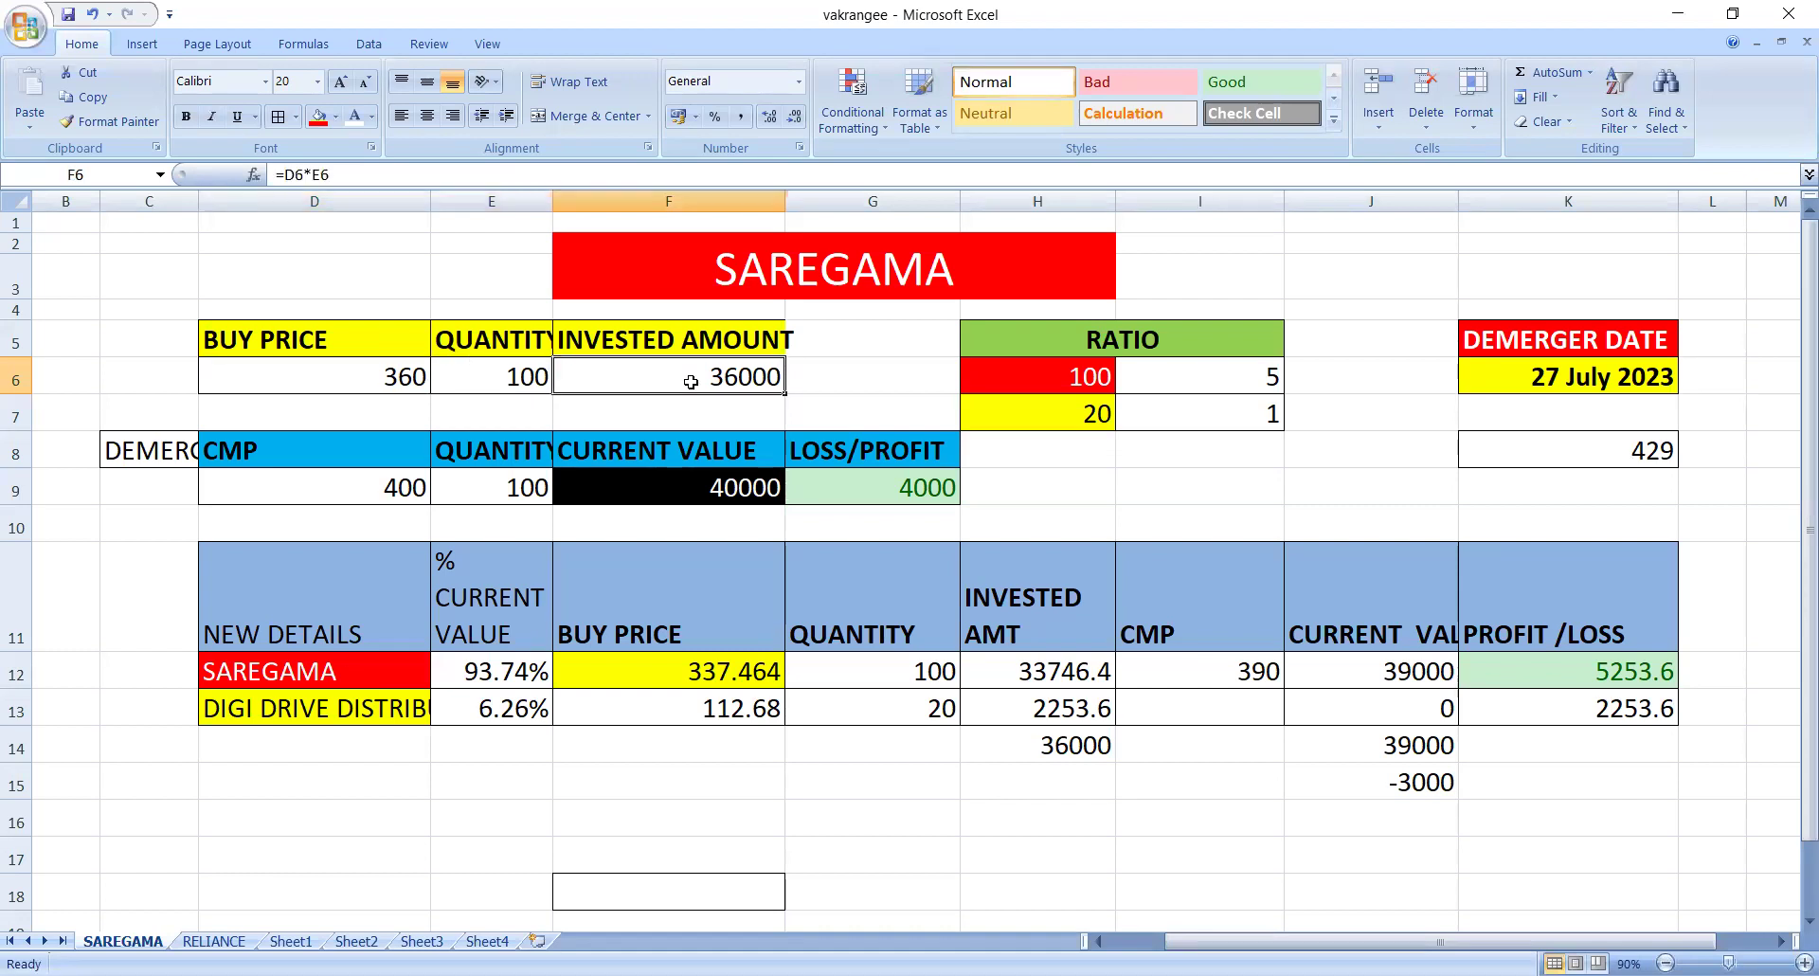
Inspect the demerger ratio cells, the resulting share quantities in H6:H7 and the demerger date in K6.
click(1267, 381)
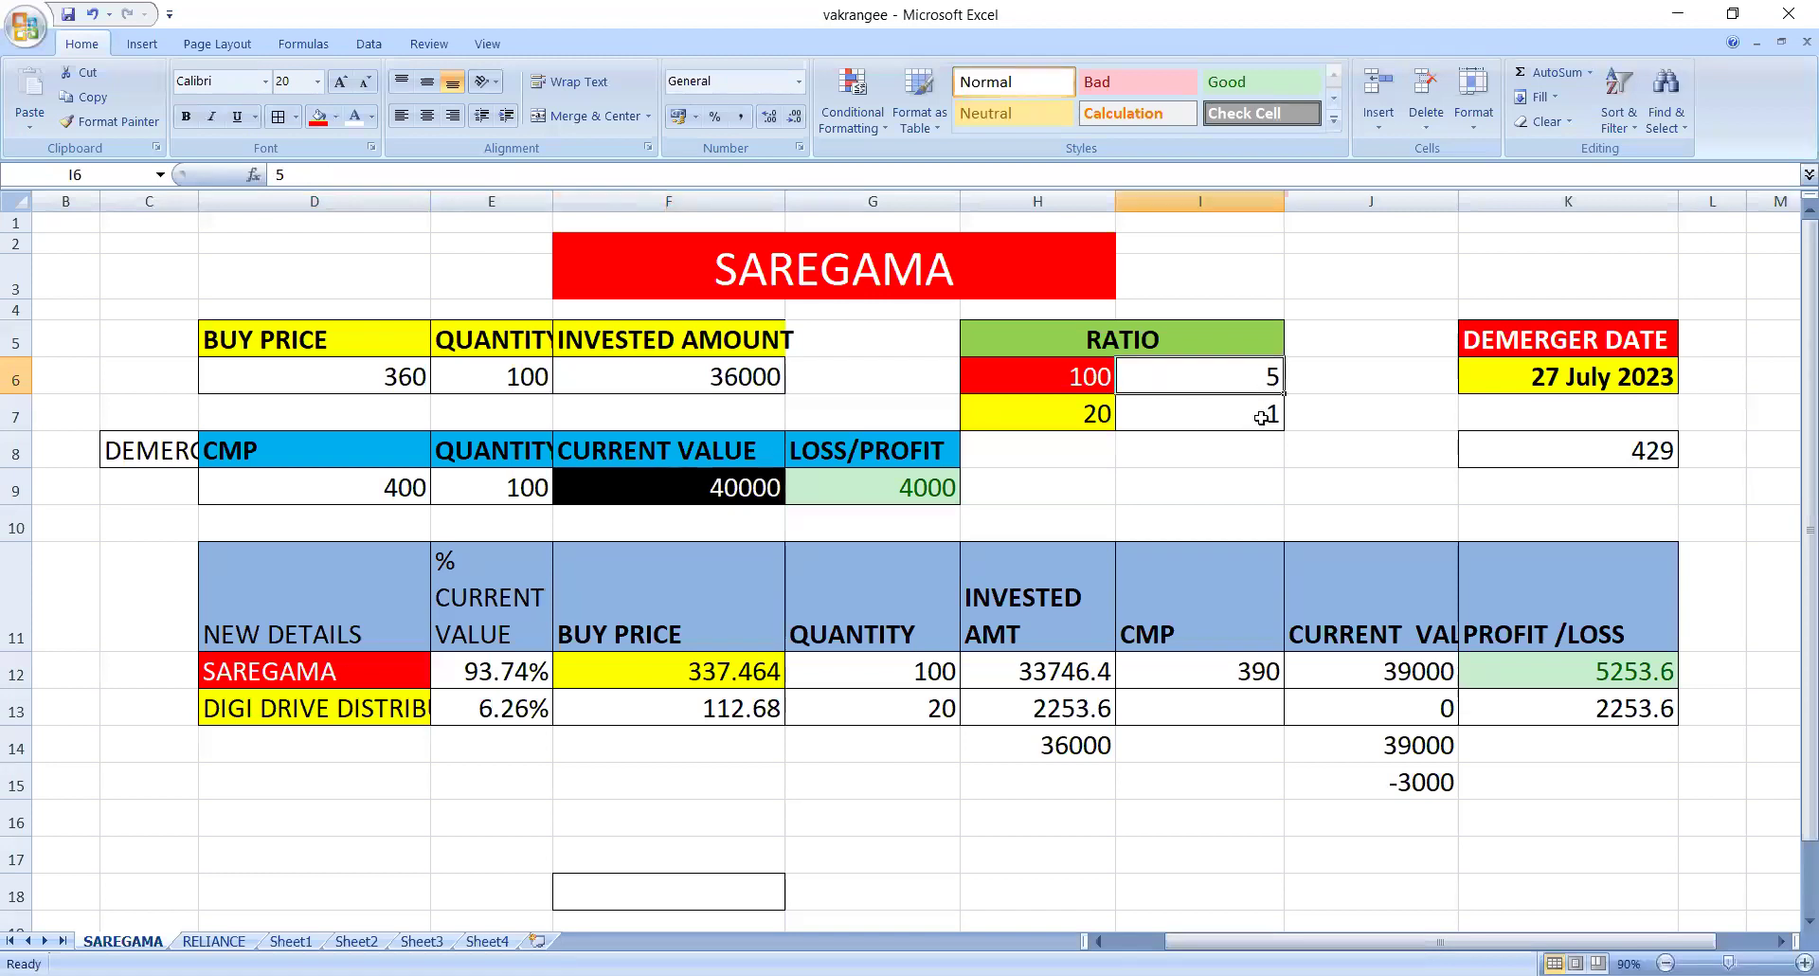
click(1262, 418)
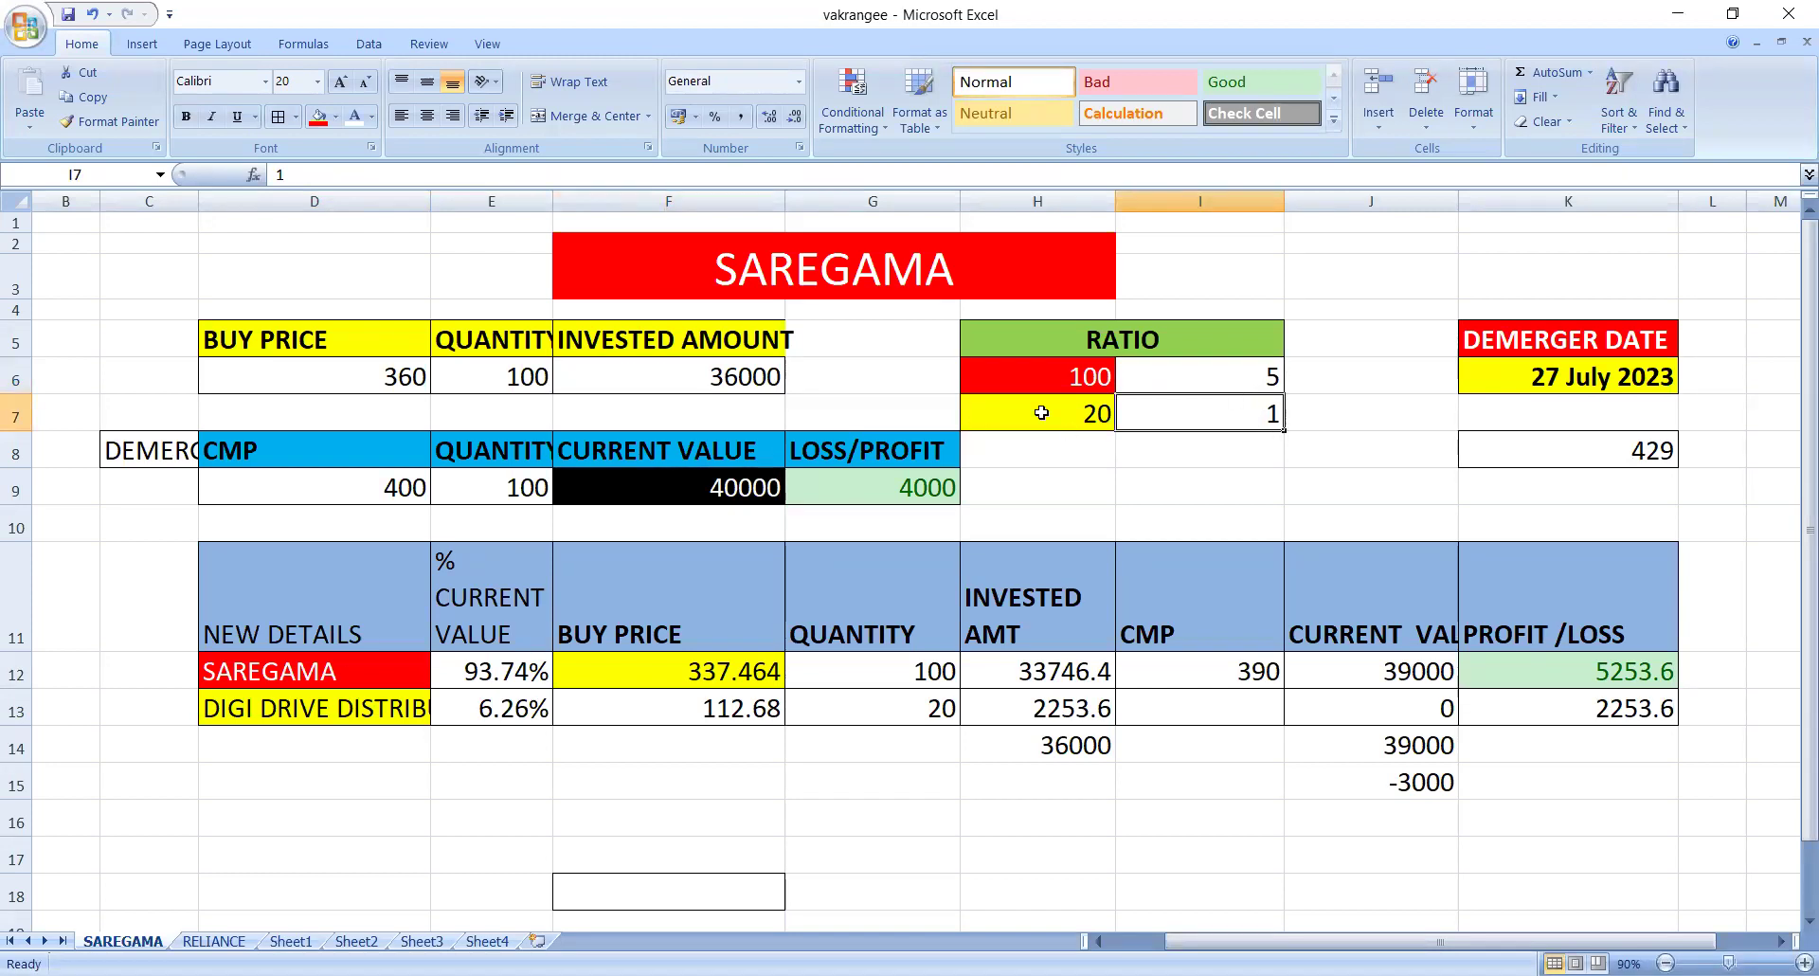
click(1179, 375)
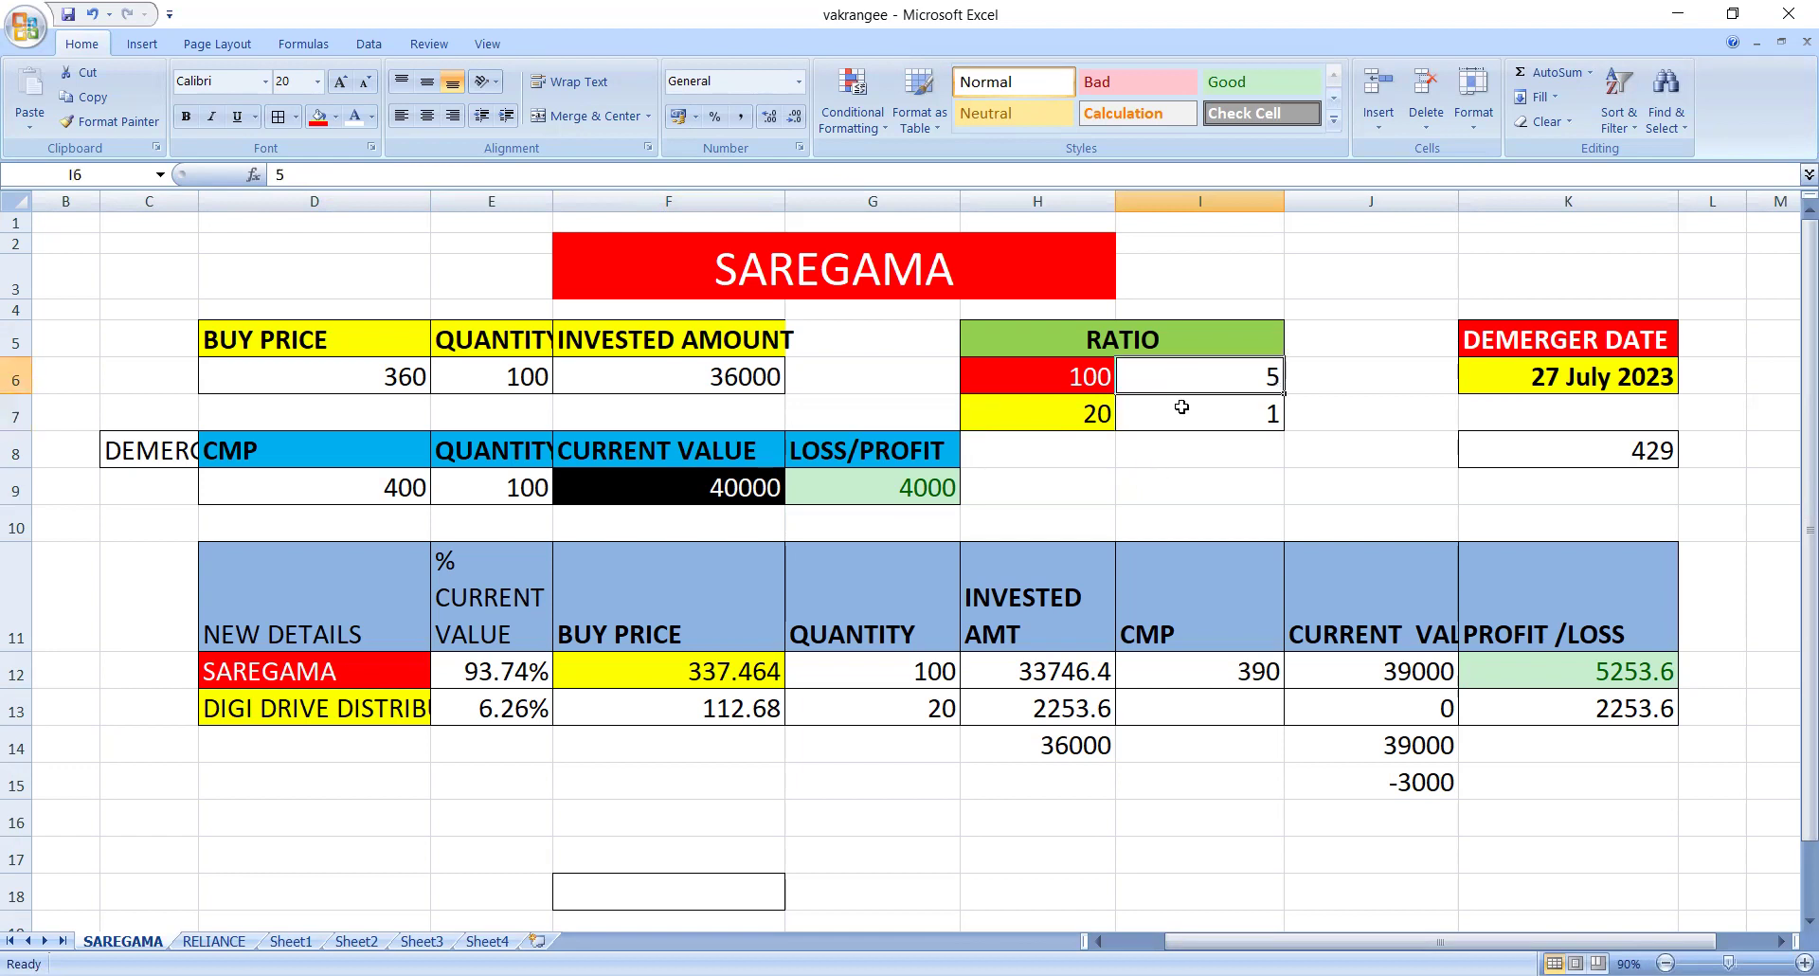
click(1073, 376)
click(1075, 414)
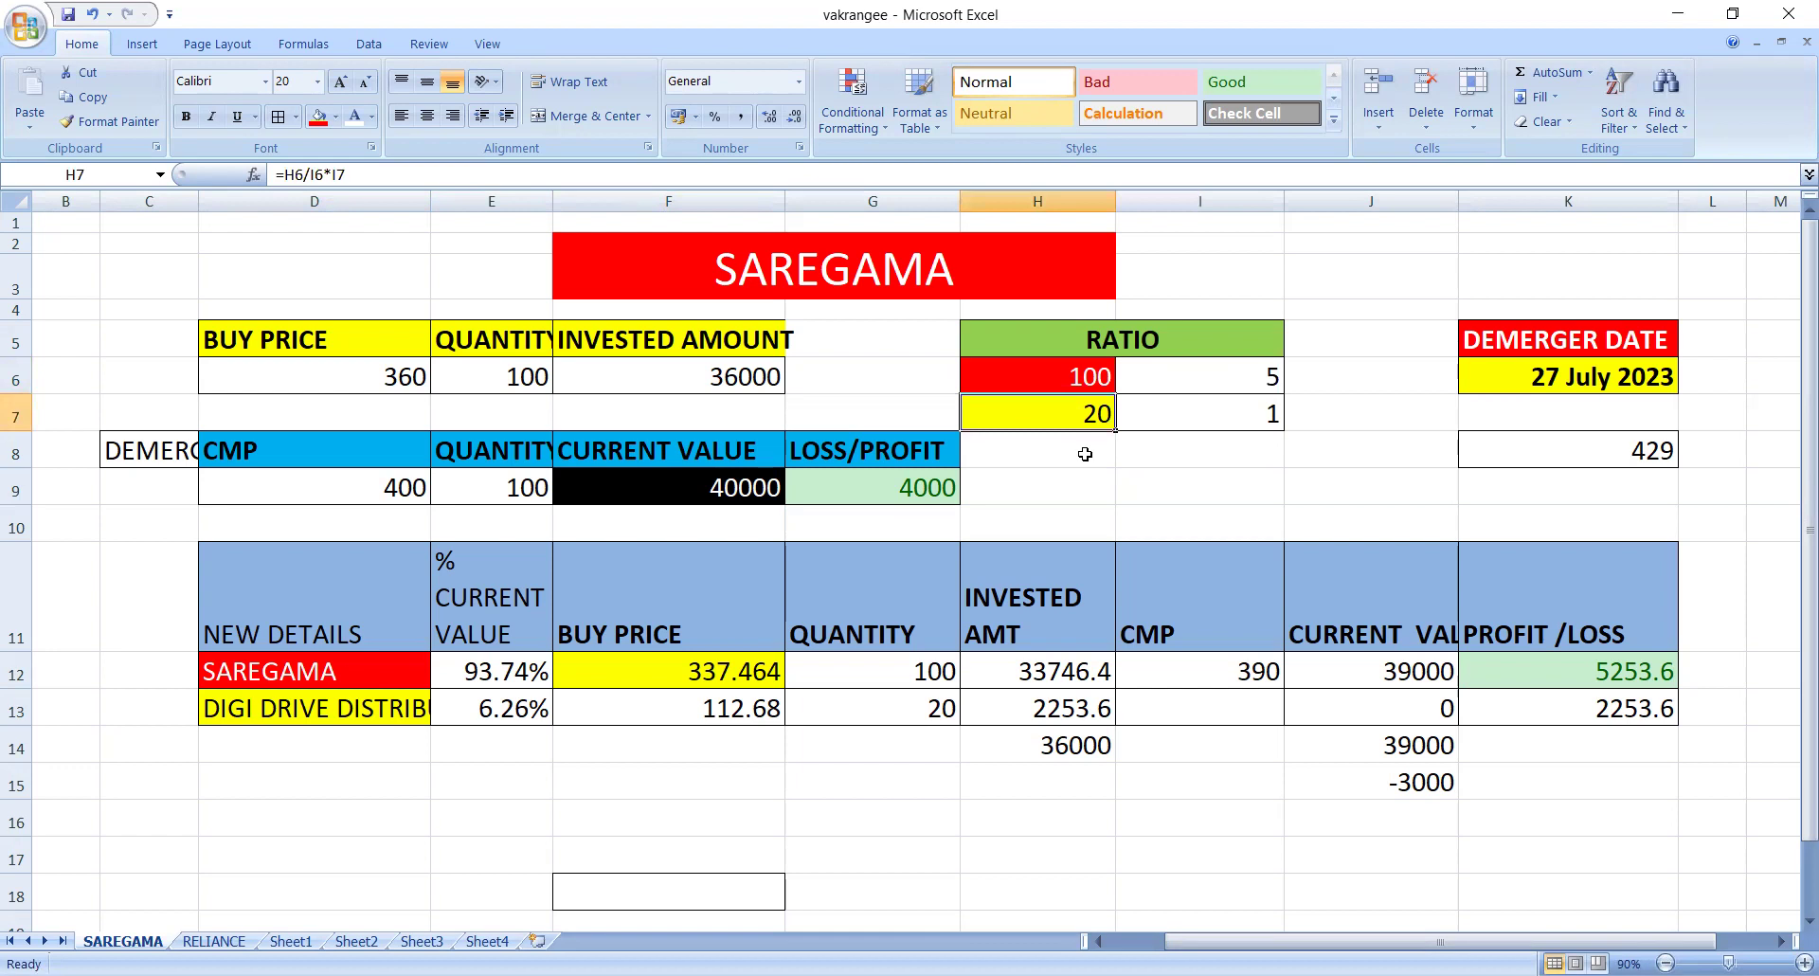
click(1081, 373)
click(1093, 412)
click(1623, 376)
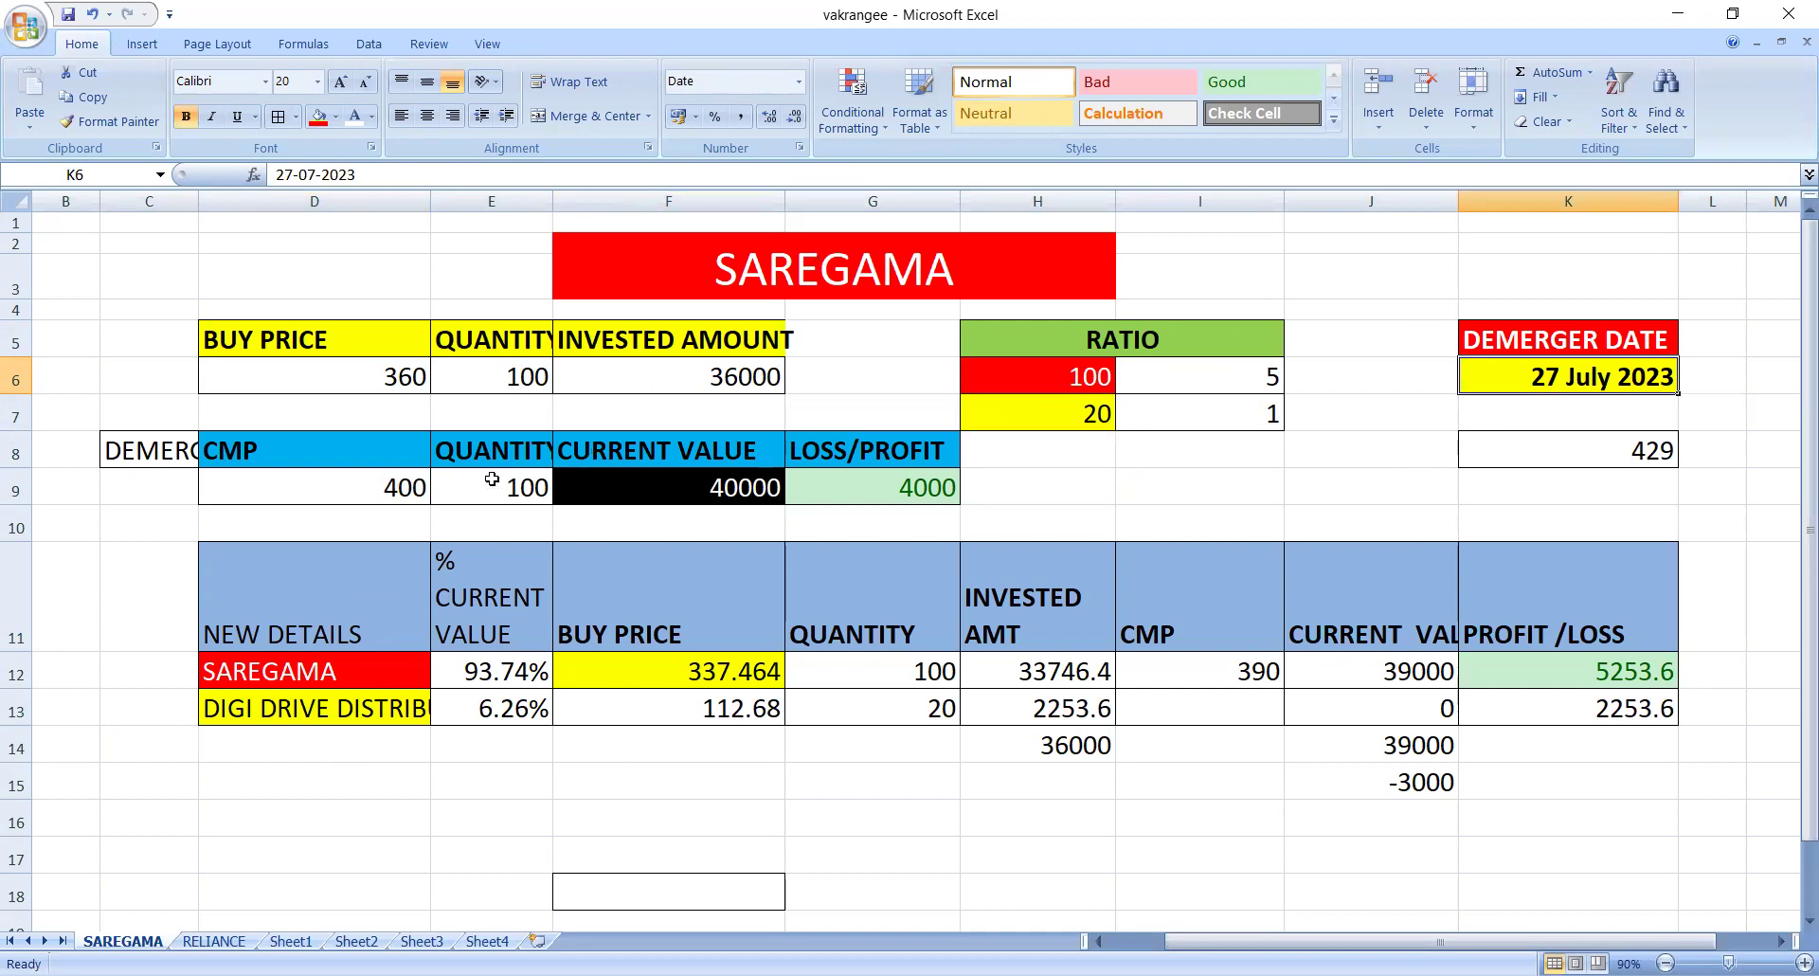
Compare the original purchase figures in row 6 with the CMP, quantity, current value and loss/profit in row 9.
click(414, 381)
click(507, 376)
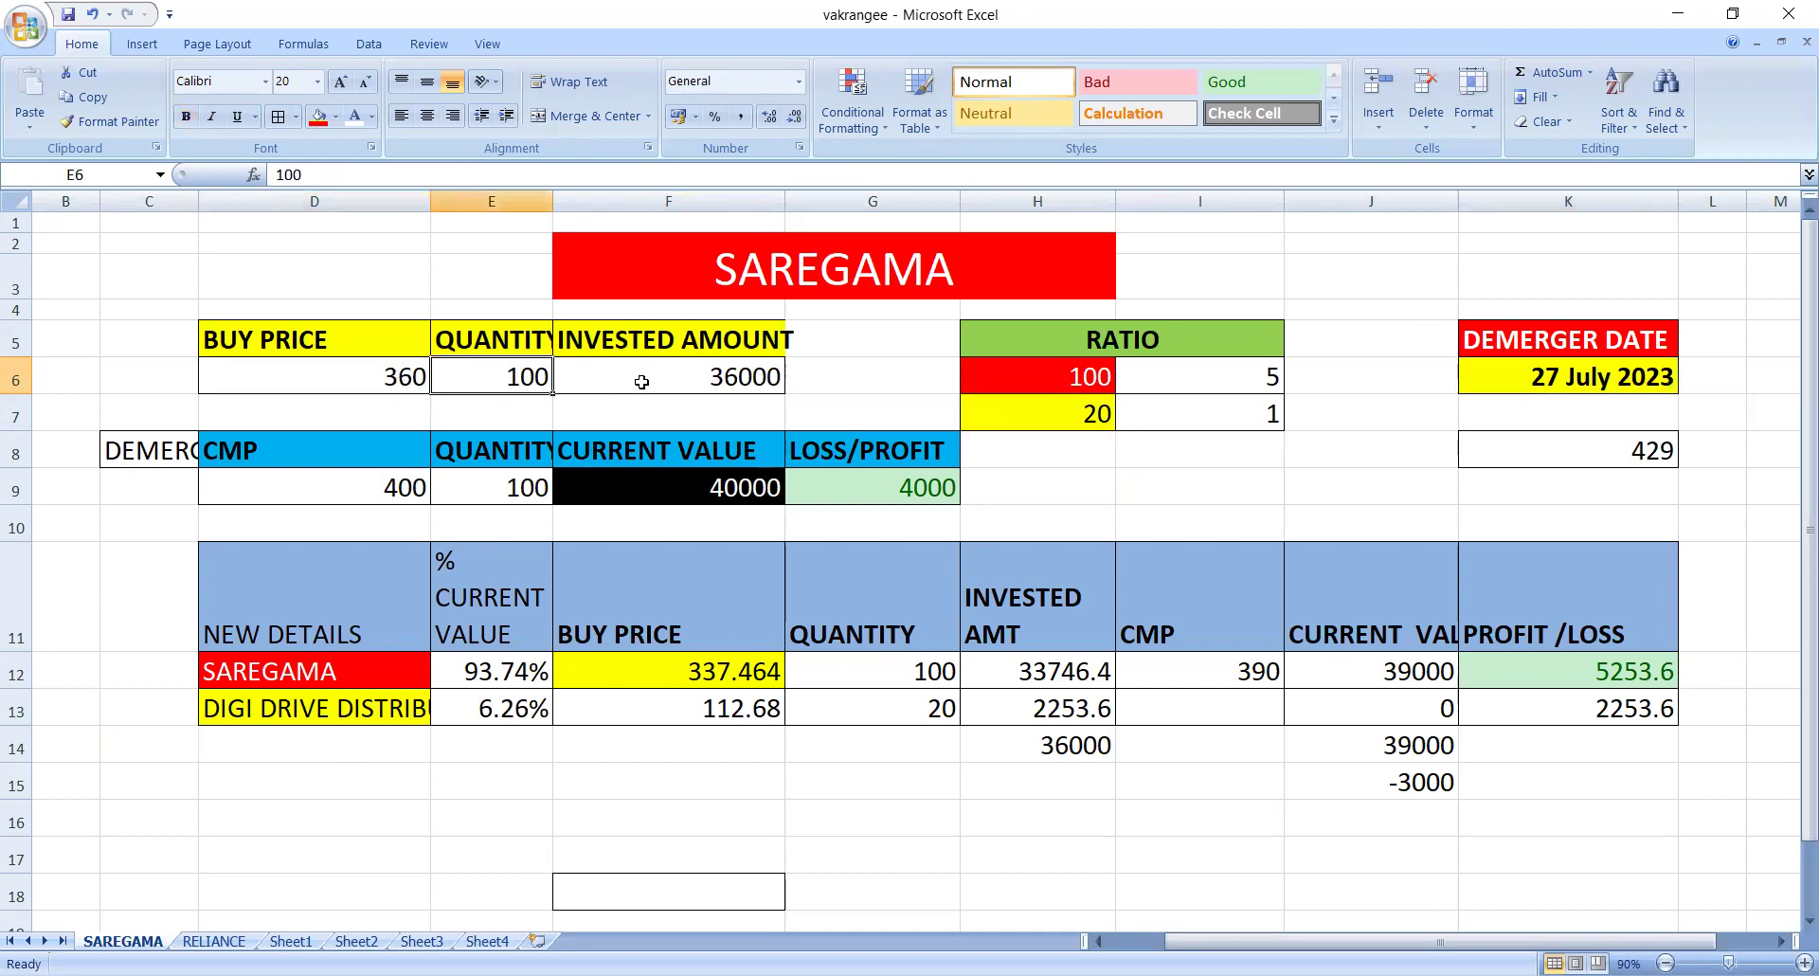
click(646, 379)
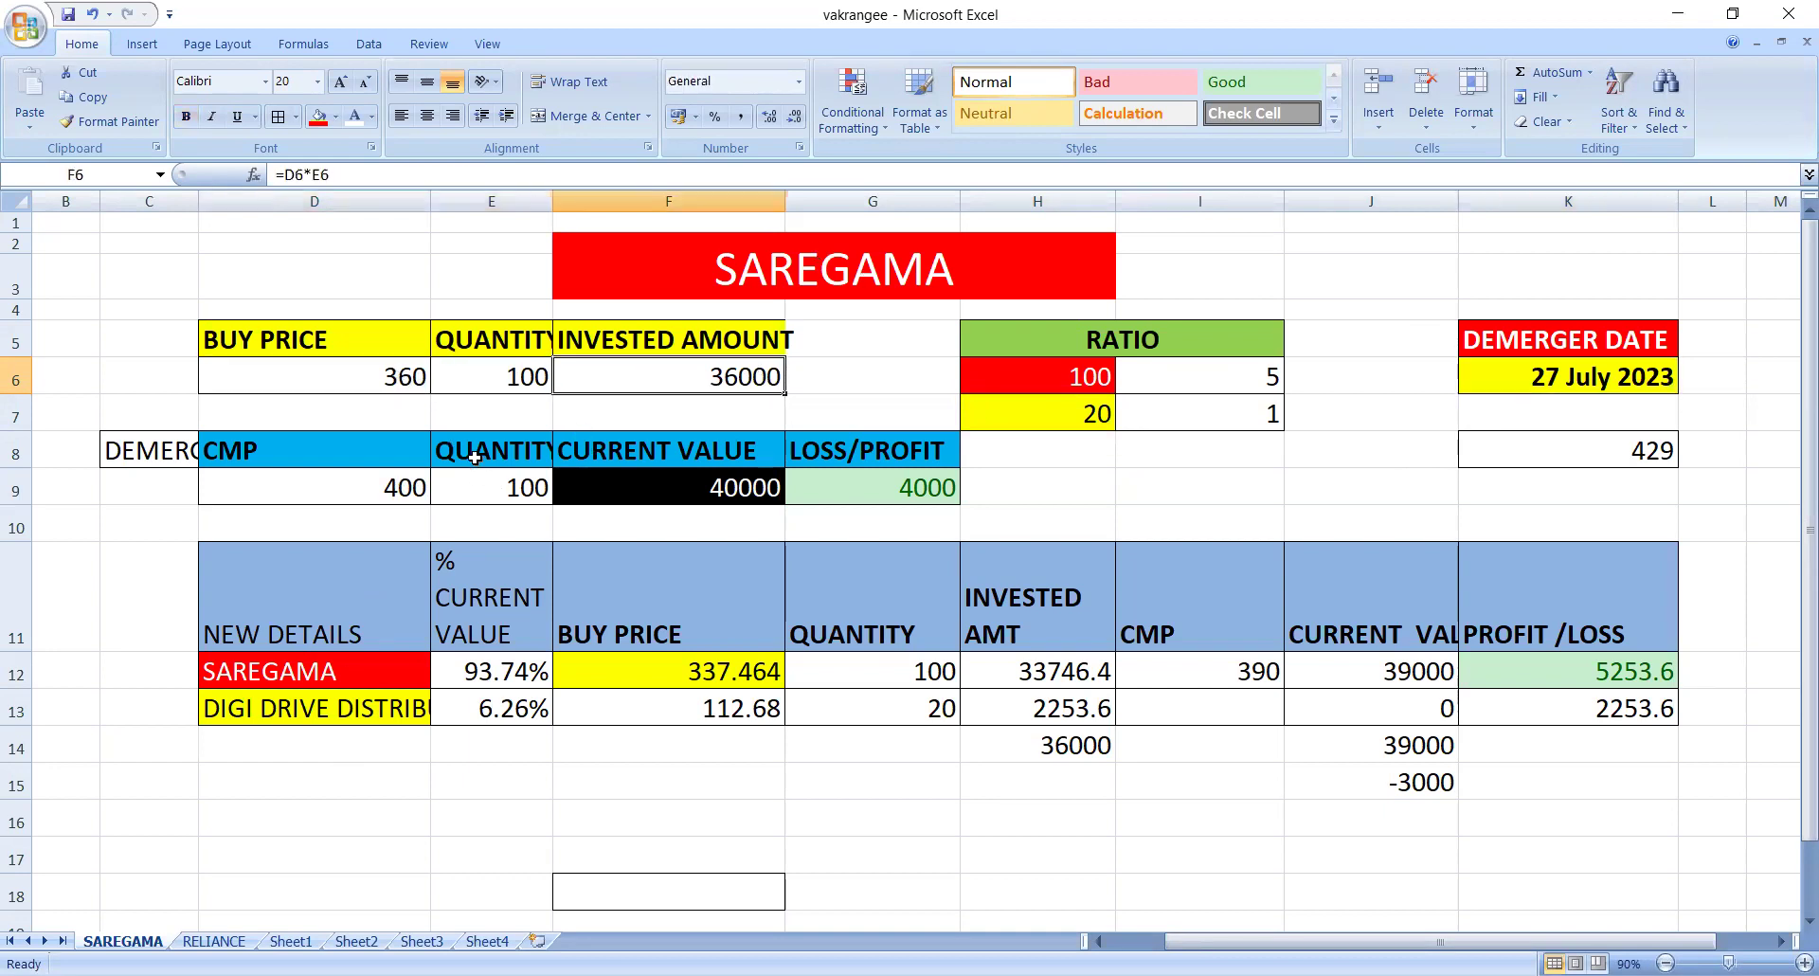
click(406, 487)
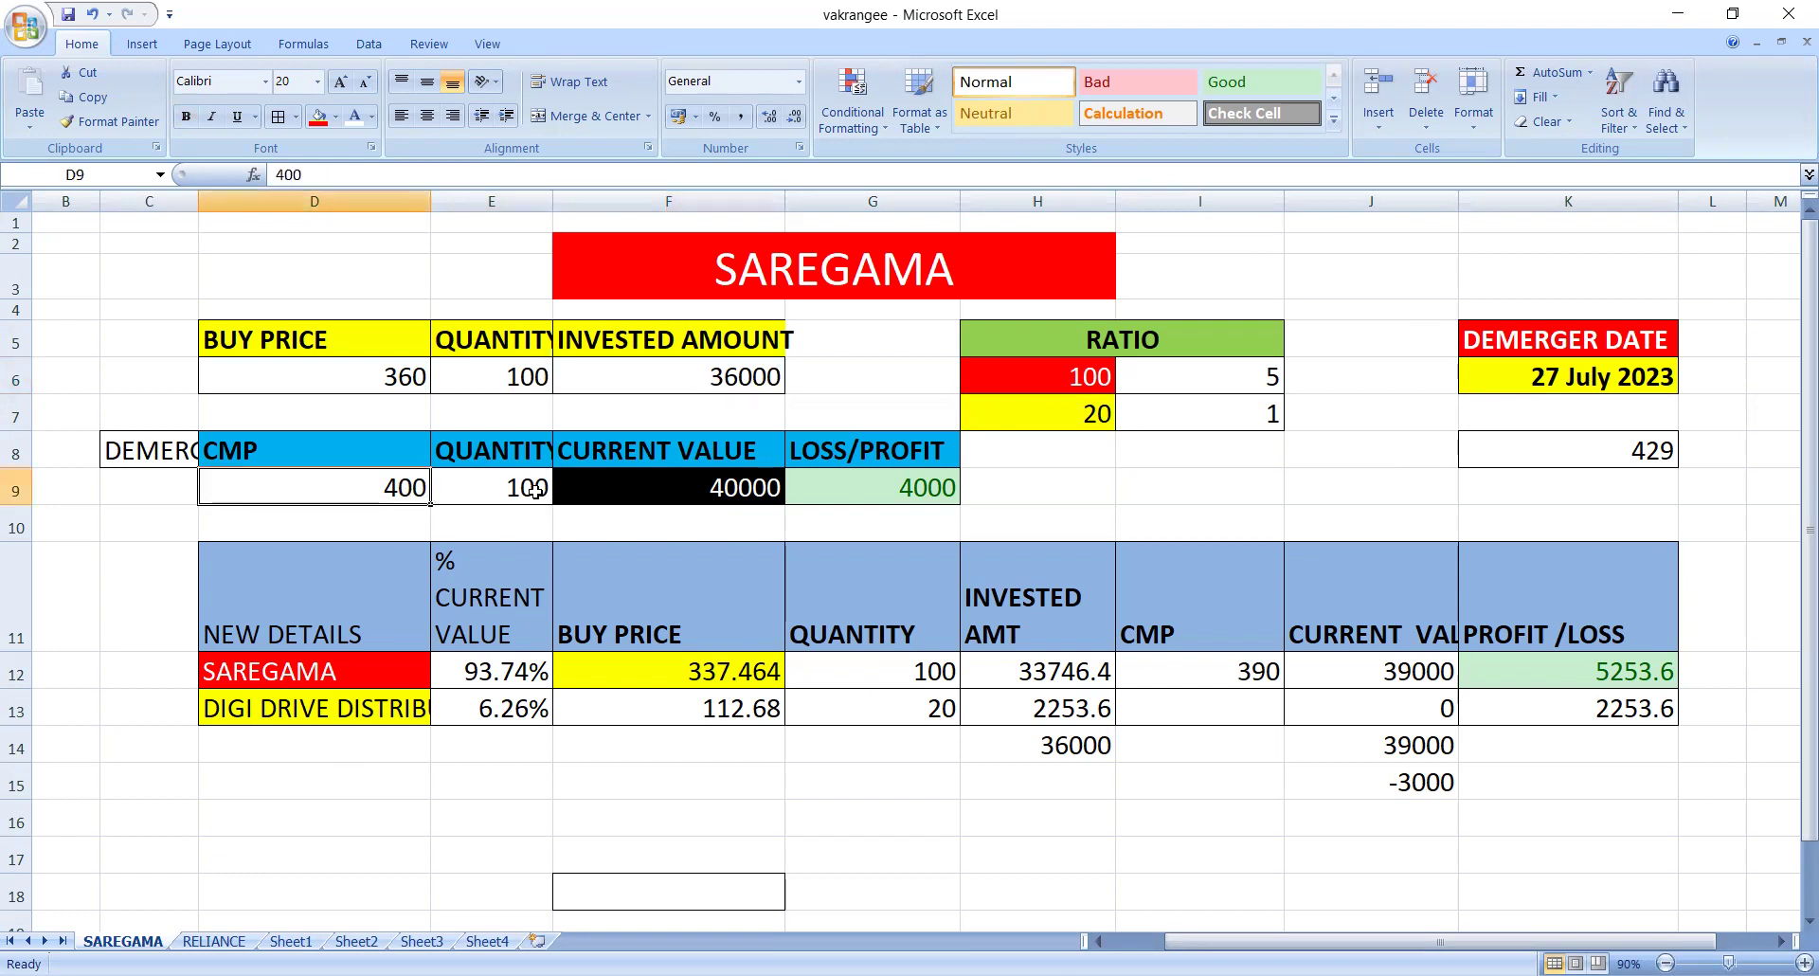
click(525, 488)
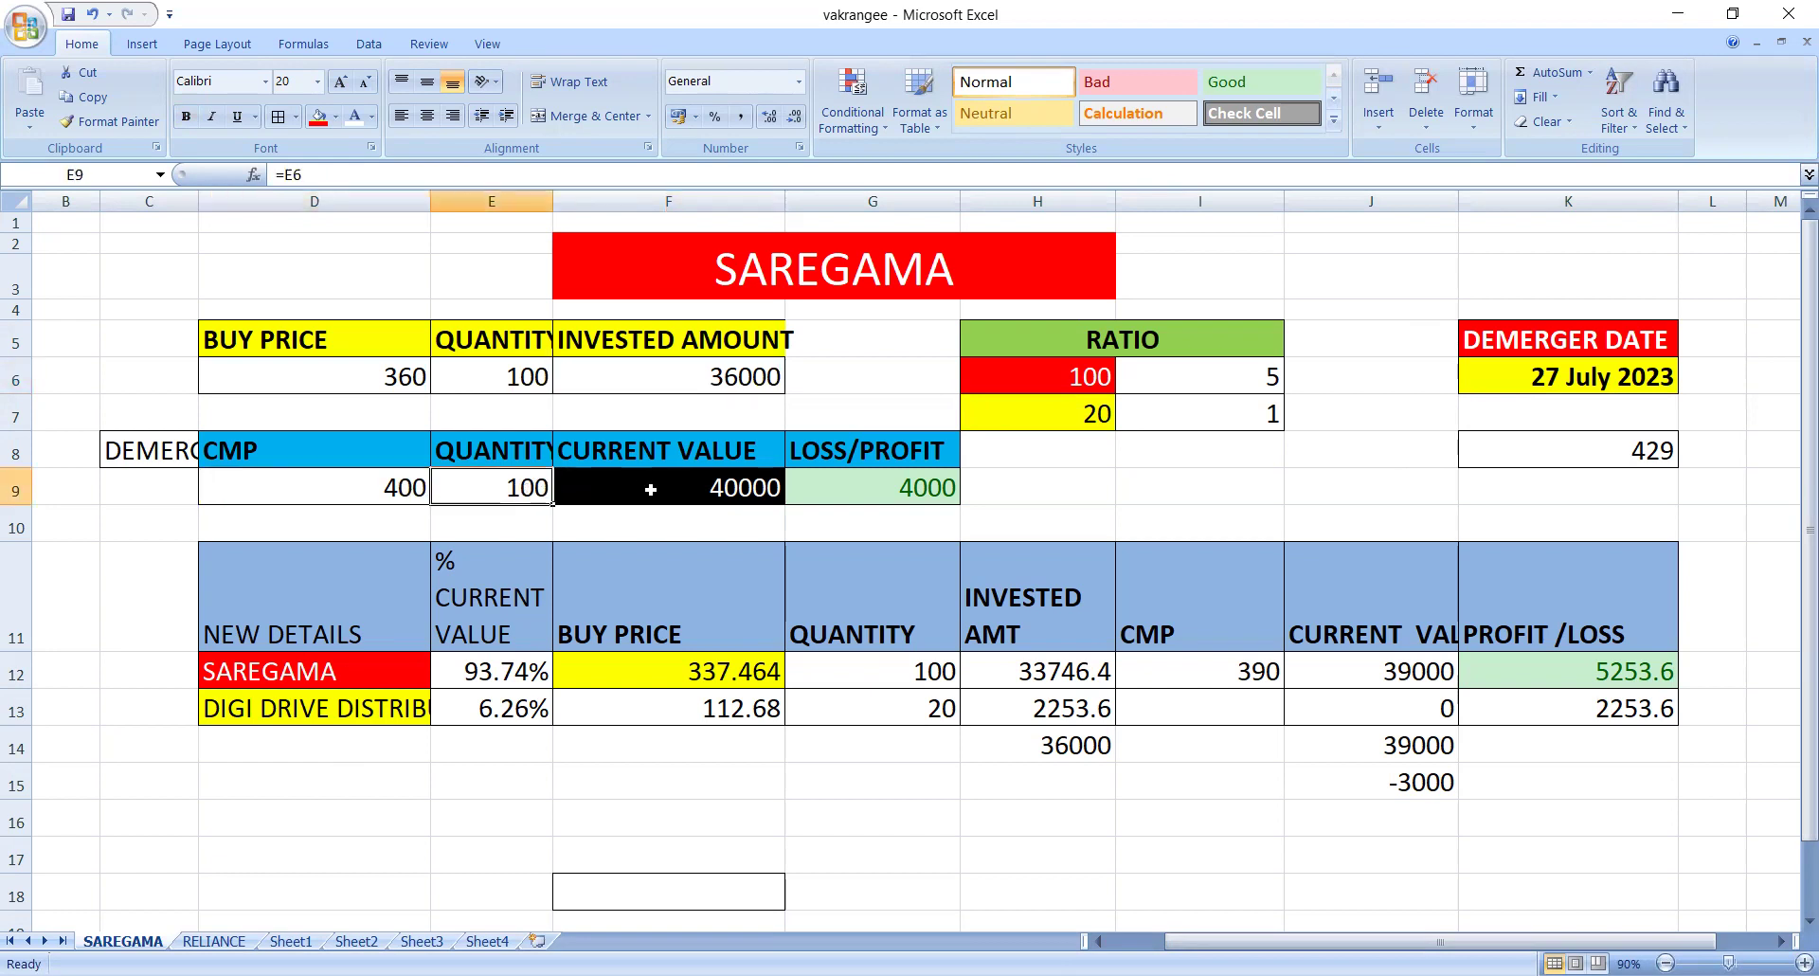
click(734, 484)
click(753, 383)
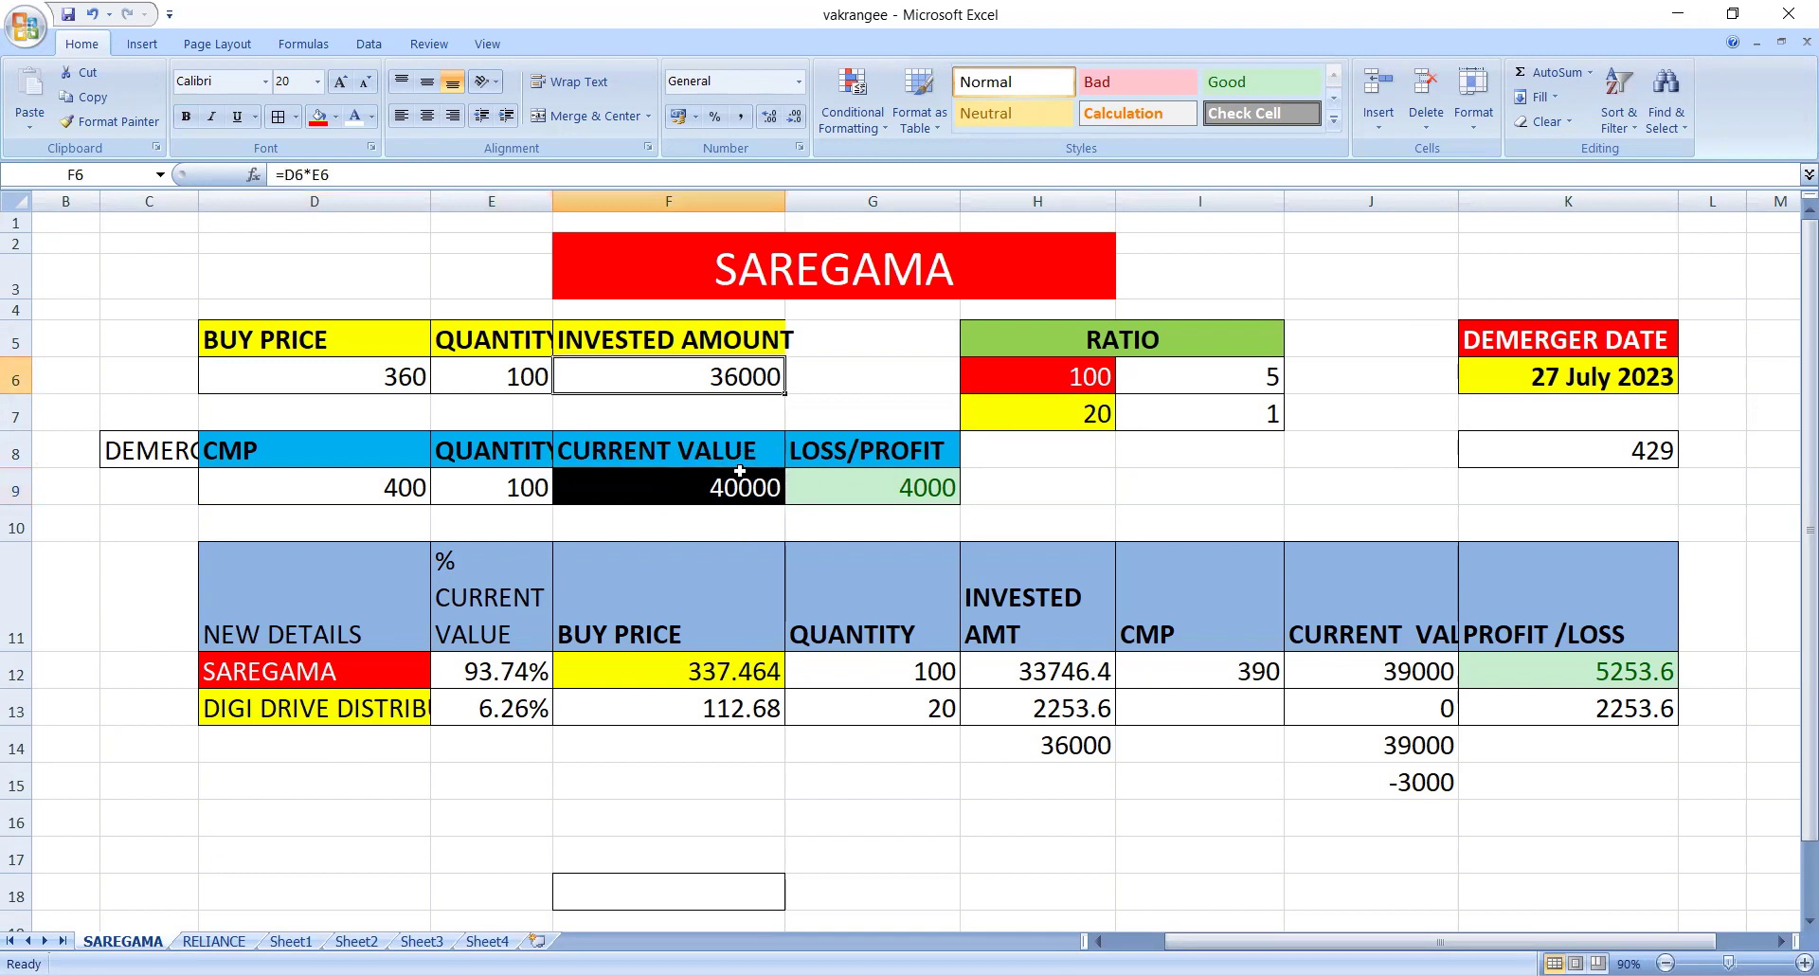
click(913, 497)
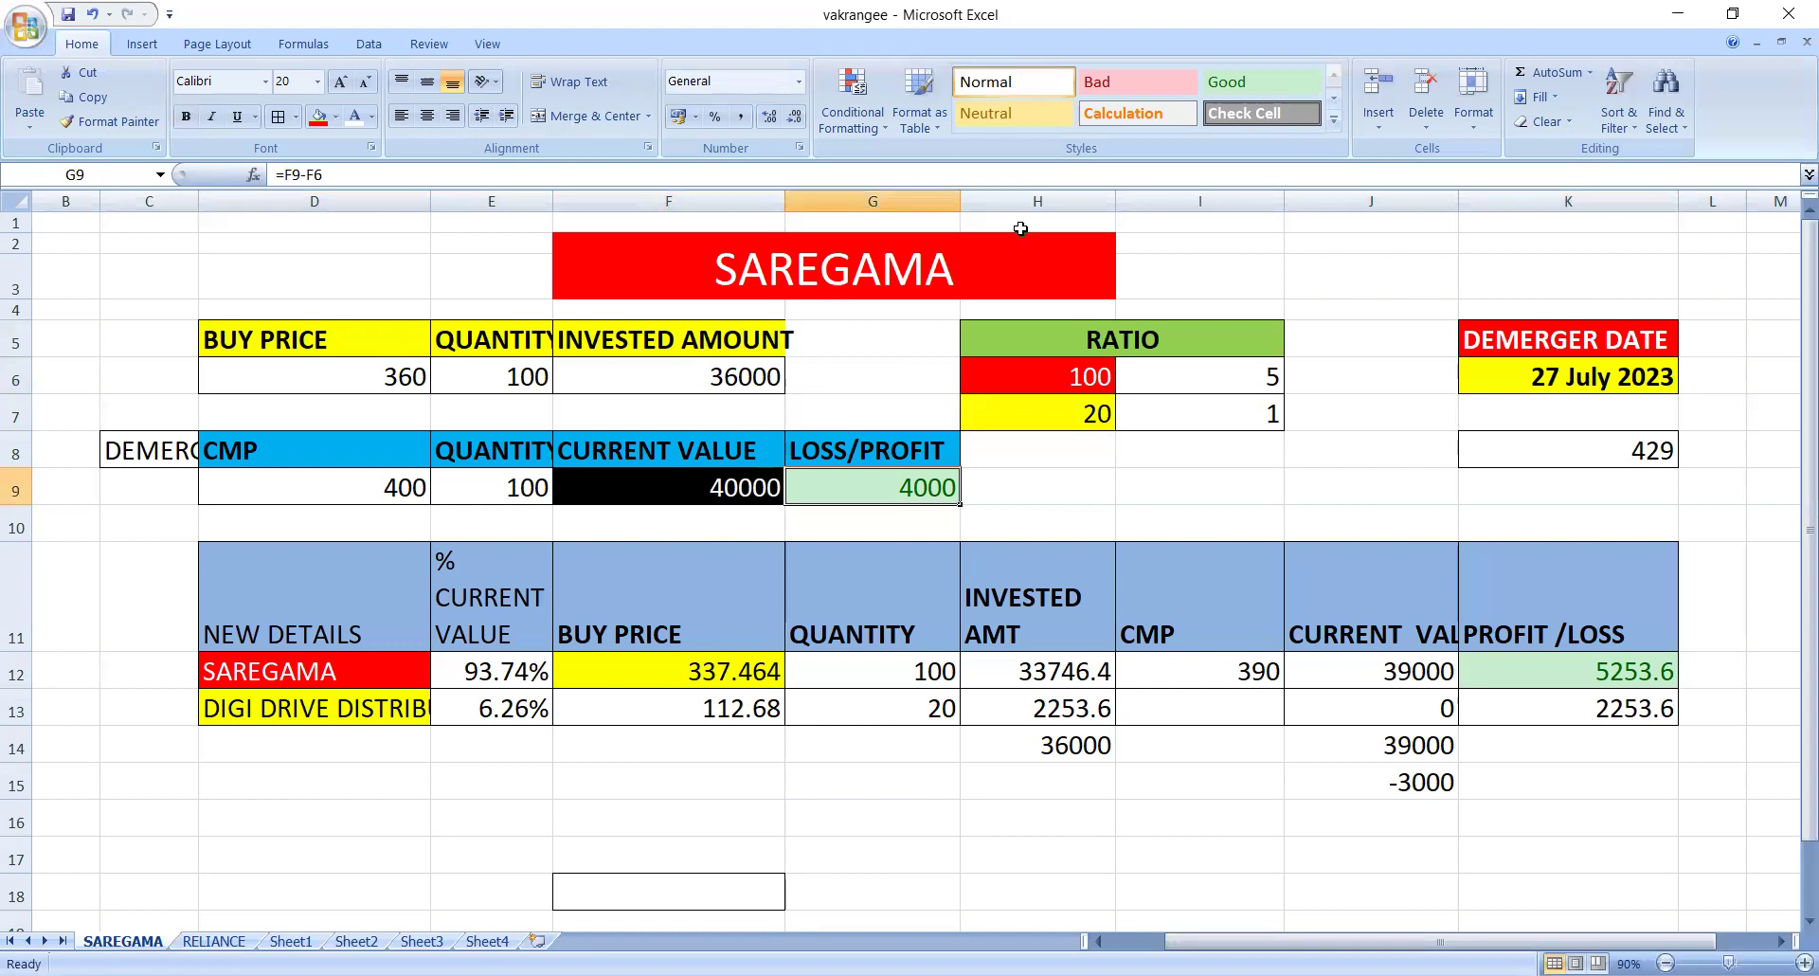
Circle the current-value percentages in red pen and tick them, the original buy price, and both new buy prices and quantities.
mouse_move(520, 635)
mouse_down()
mouse_move(470, 615)
mouse_move(390, 640)
mouse_move(467, 767)
mouse_move(554, 628)
mouse_move(533, 632)
mouse_up()
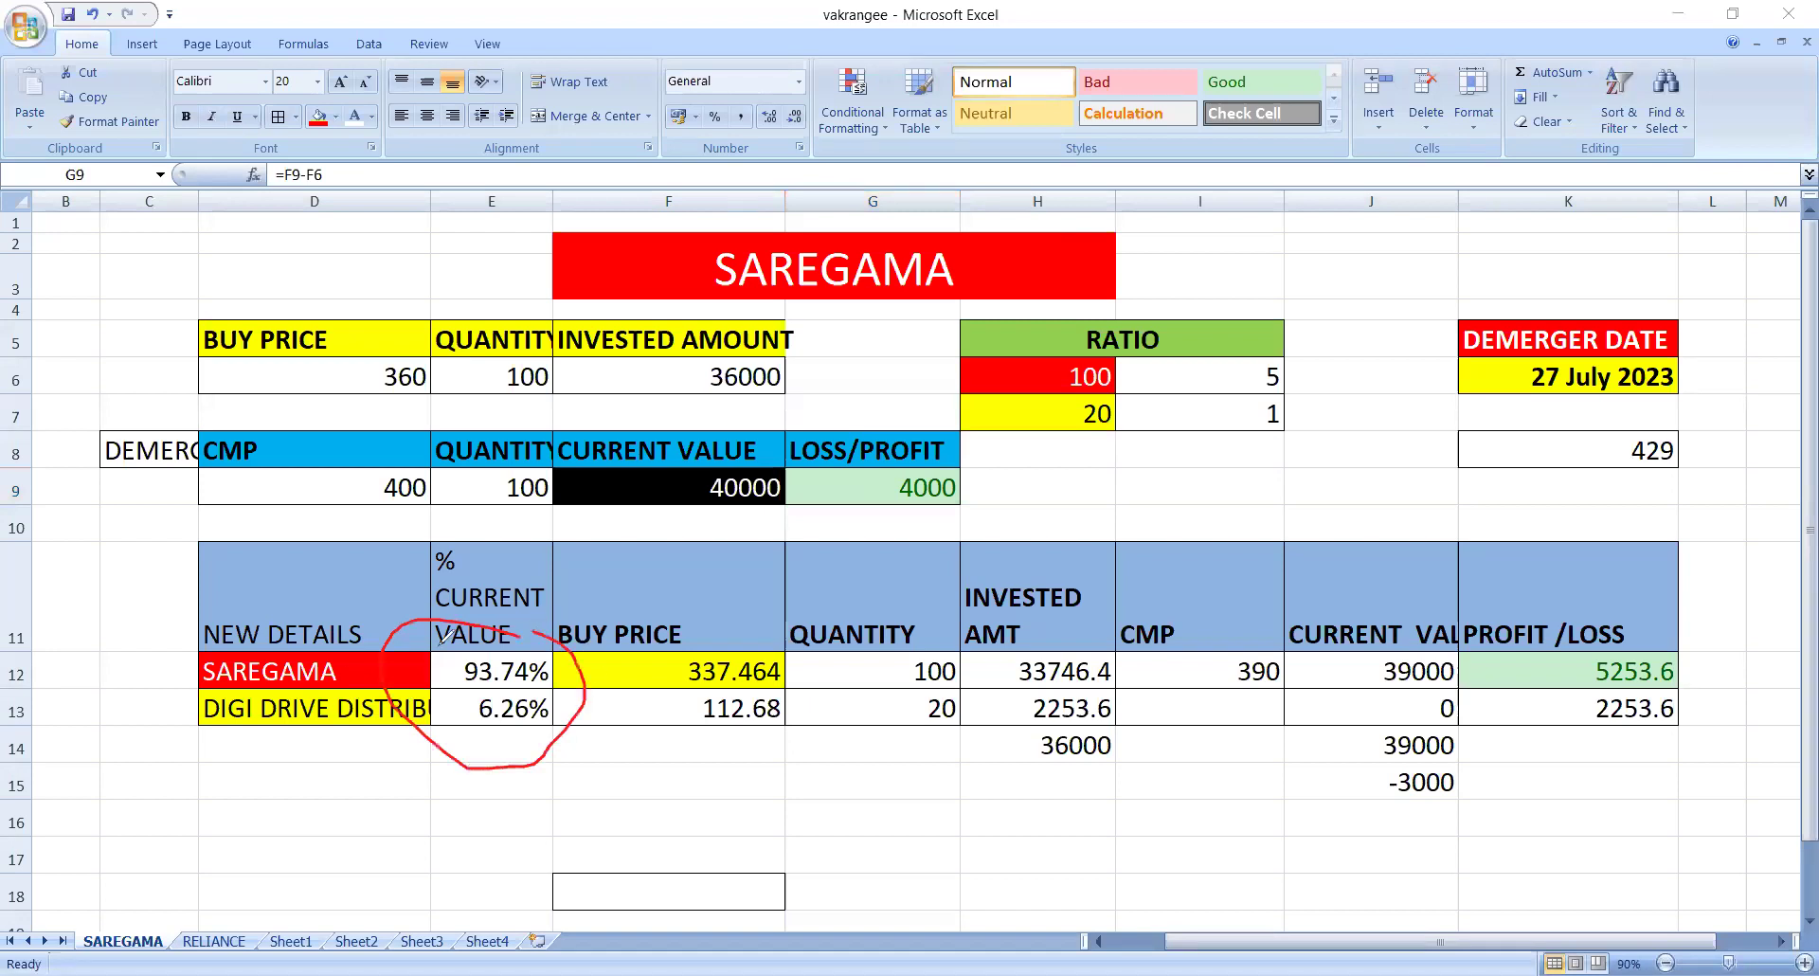
drag(416, 649, 496, 645)
mouse_move(442, 726)
mouse_down()
mouse_move(483, 735)
mouse_move(502, 712)
mouse_up()
drag(320, 374, 418, 332)
mouse_move(627, 656)
mouse_down()
mouse_move(648, 673)
mouse_move(717, 599)
mouse_up()
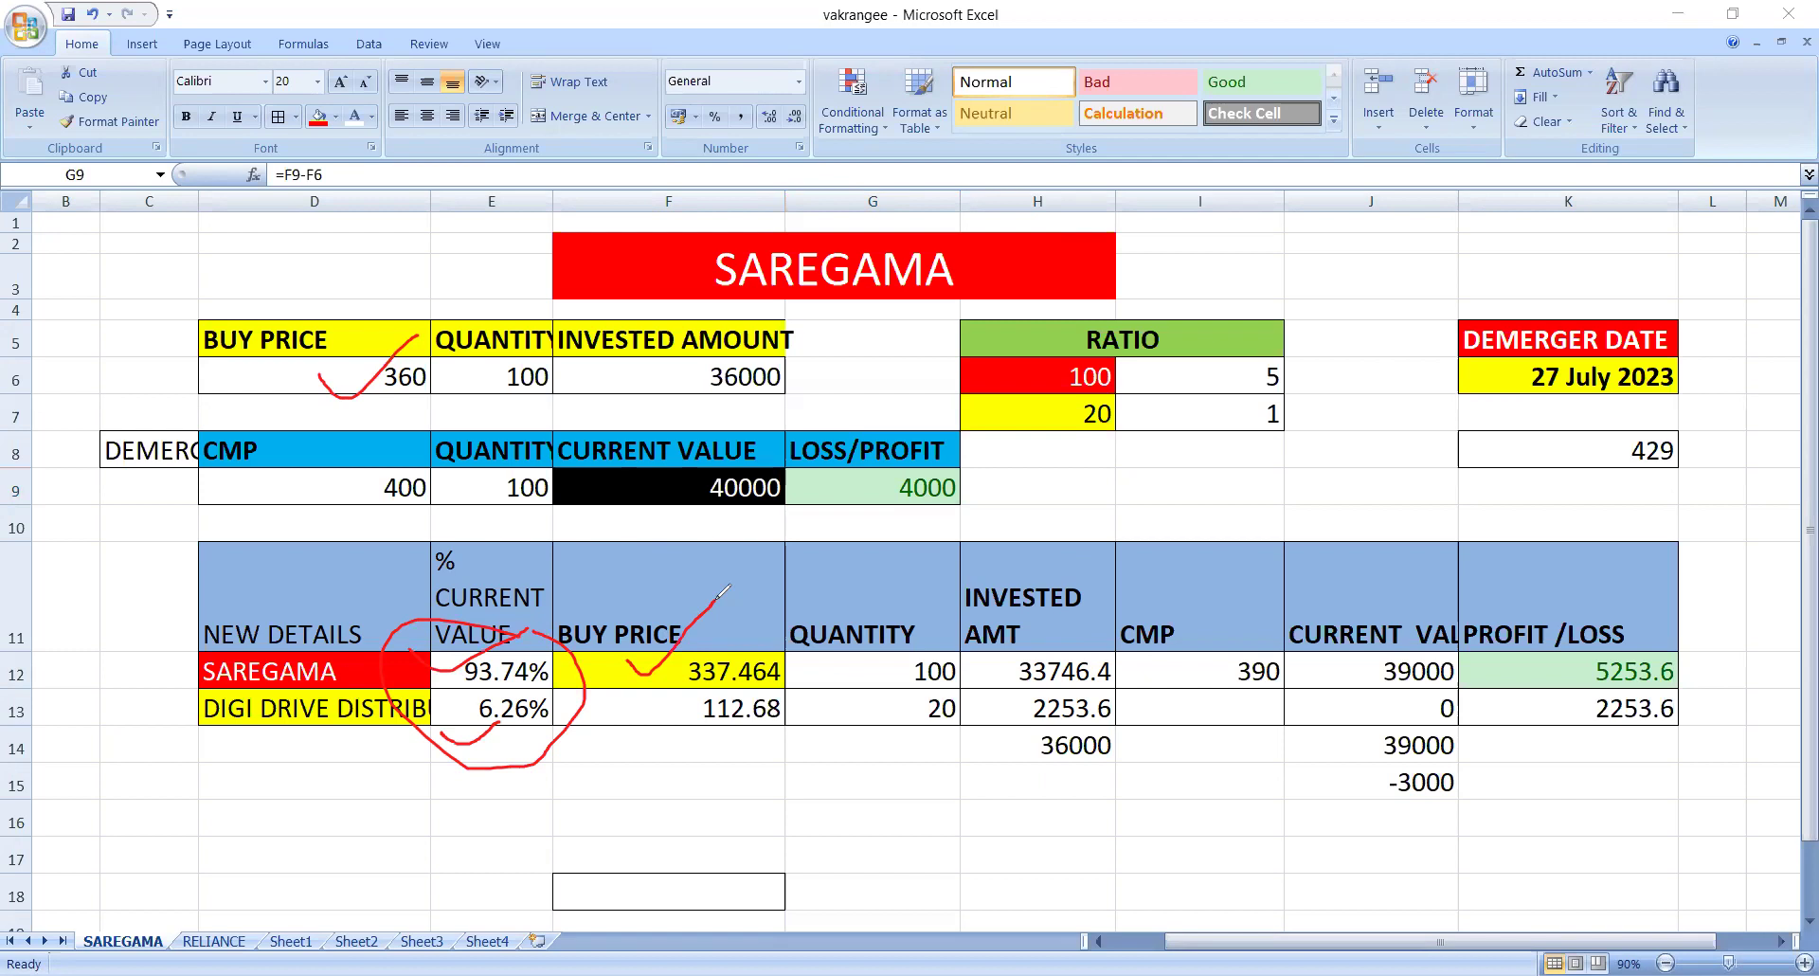
drag(649, 680, 722, 589)
drag(647, 726, 702, 713)
drag(871, 679, 929, 630)
drag(875, 731, 928, 699)
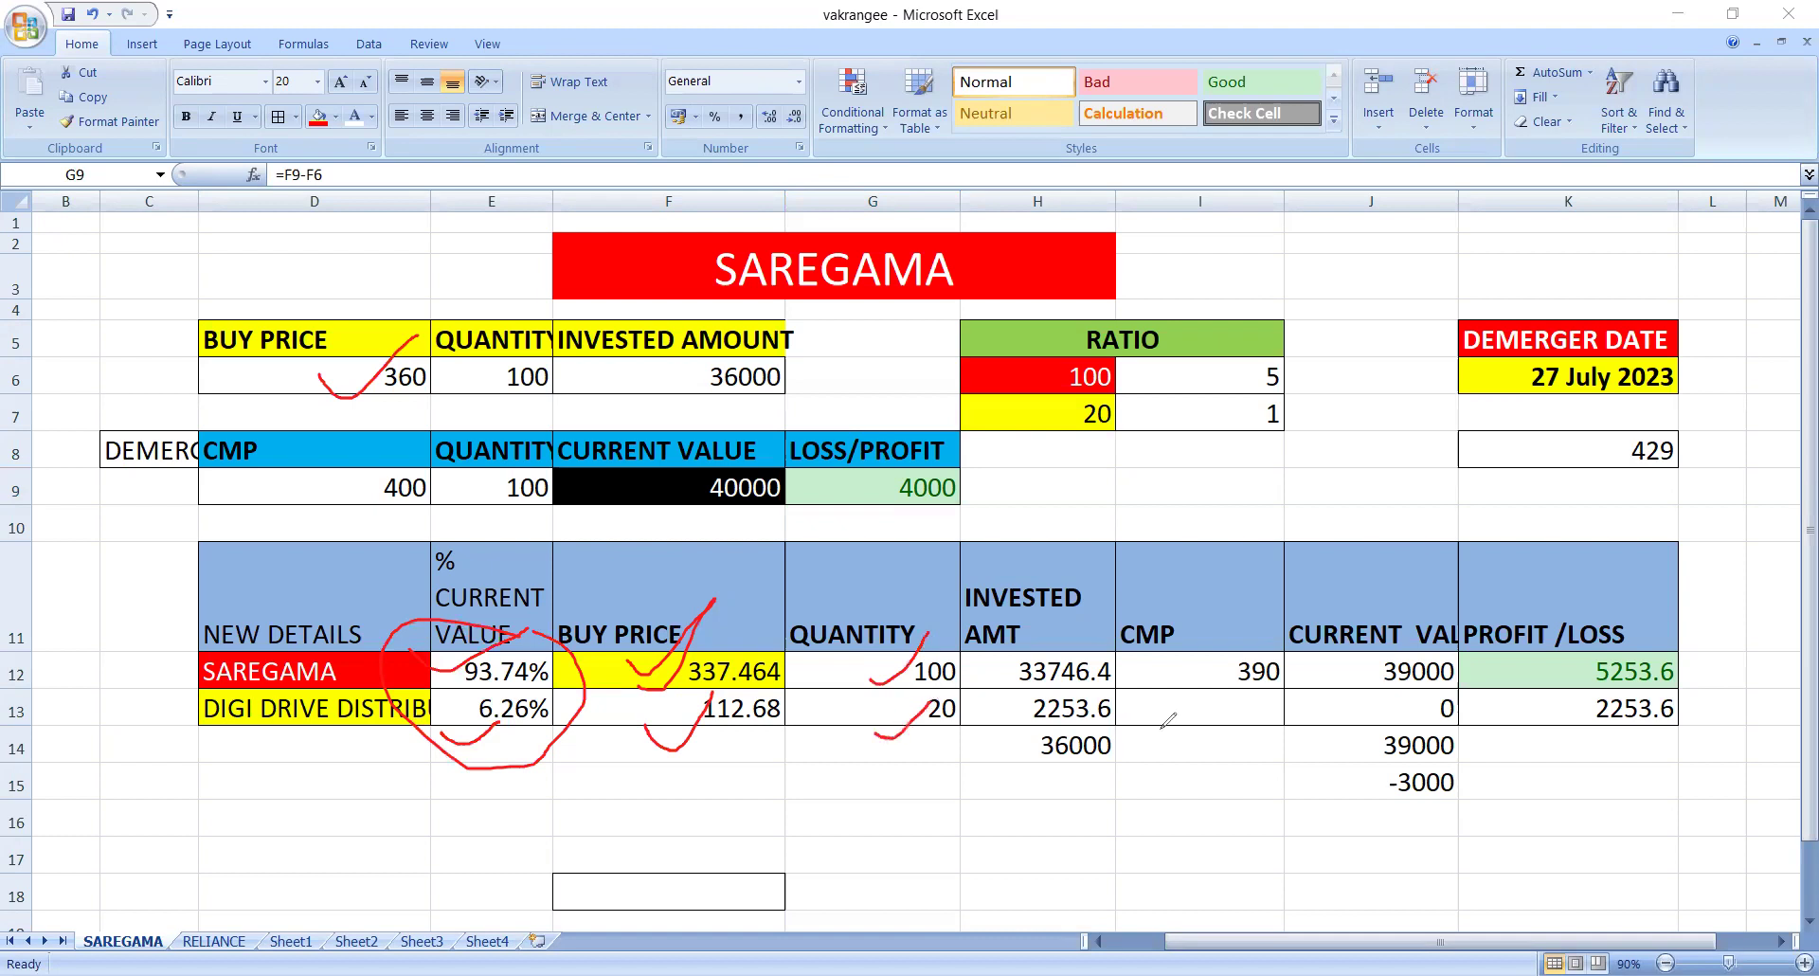
Circle the invested total in H14 and tick the new invested amounts, the Saregama current value and its profit/loss in red pen.
mouse_move(1054, 725)
mouse_down()
mouse_move(1028, 766)
mouse_move(1142, 779)
mouse_move(1150, 718)
mouse_up()
click(973, 668)
drag(974, 671, 1080, 597)
drag(991, 715, 1066, 666)
drag(1327, 673, 1383, 642)
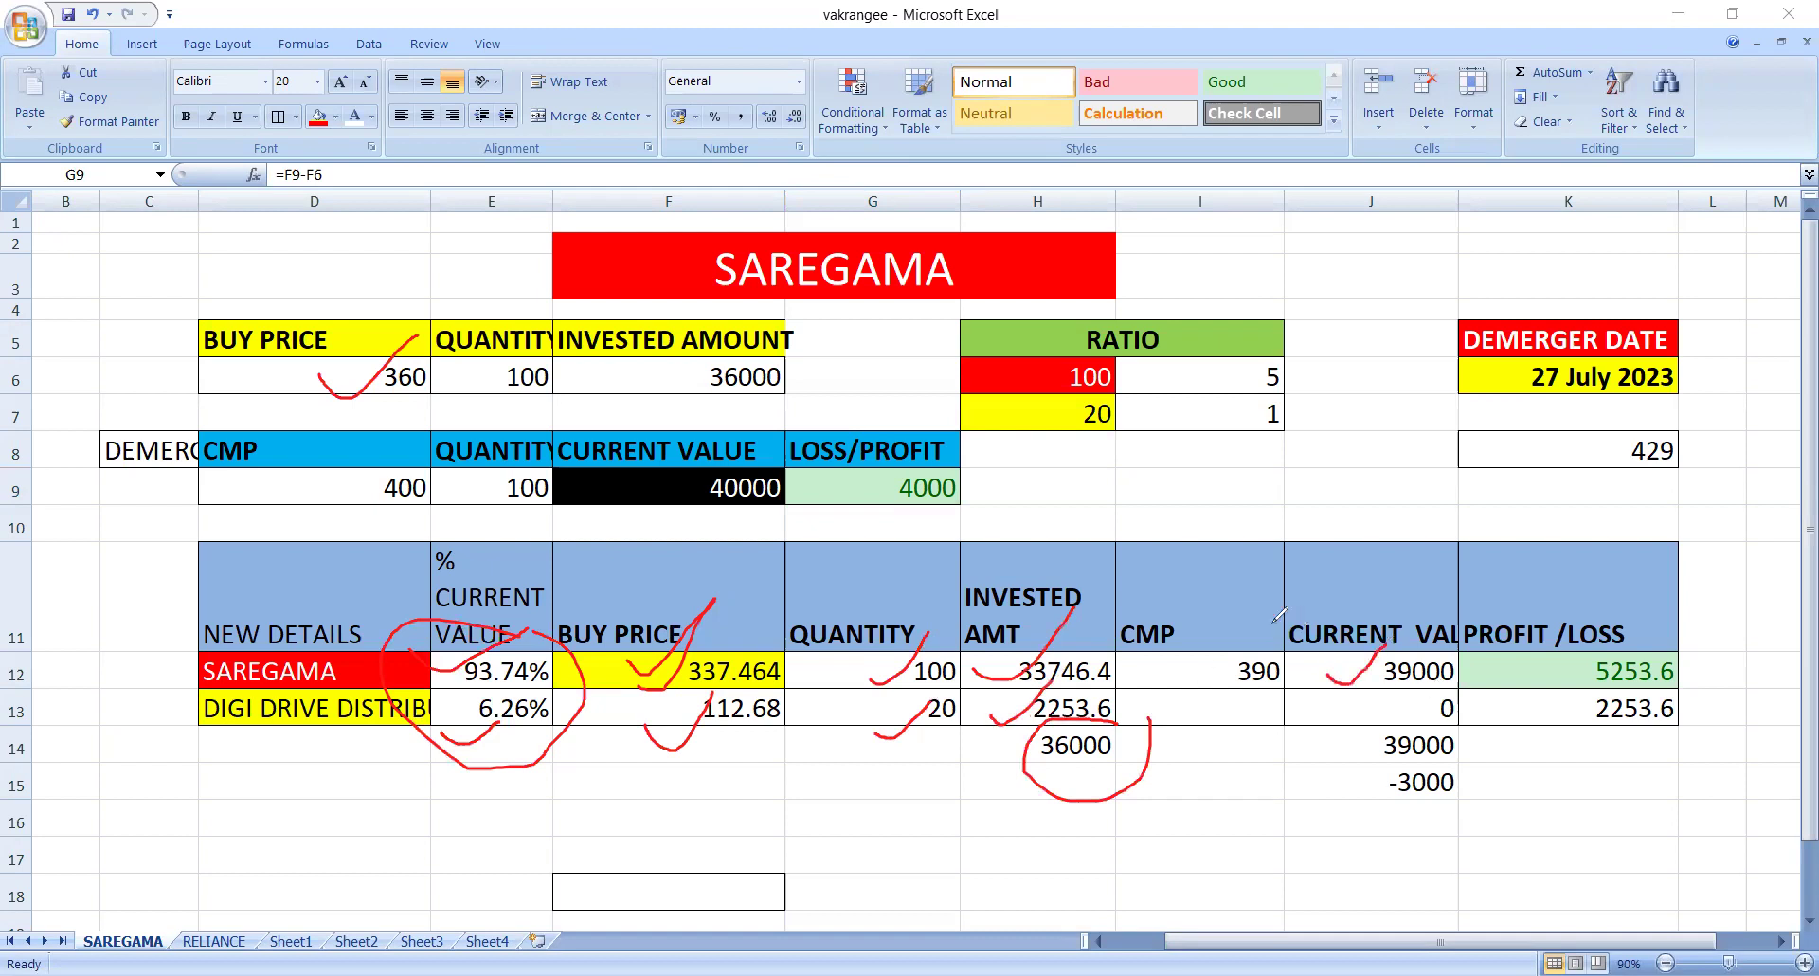
mouse_move(1272, 625)
mouse_down()
mouse_move(1205, 644)
mouse_move(1232, 706)
mouse_move(1295, 668)
mouse_up()
drag(1555, 674, 1618, 645)
Undo all the pen annotations drawn over the sheet.
key(ctrl+z)
key(ctrl+z)
key(ctrl+z)
key(ctrl+z)
key(ctrl+z)
key(ctrl+z)
key(ctrl+z)
key(ctrl+z)
key(ctrl+z)
key(ctrl+z)
key(ctrl+z)
key(ctrl+z)
key(ctrl+z)
key(ctrl+z)
key(ctrl+z)
key(ctrl+z)
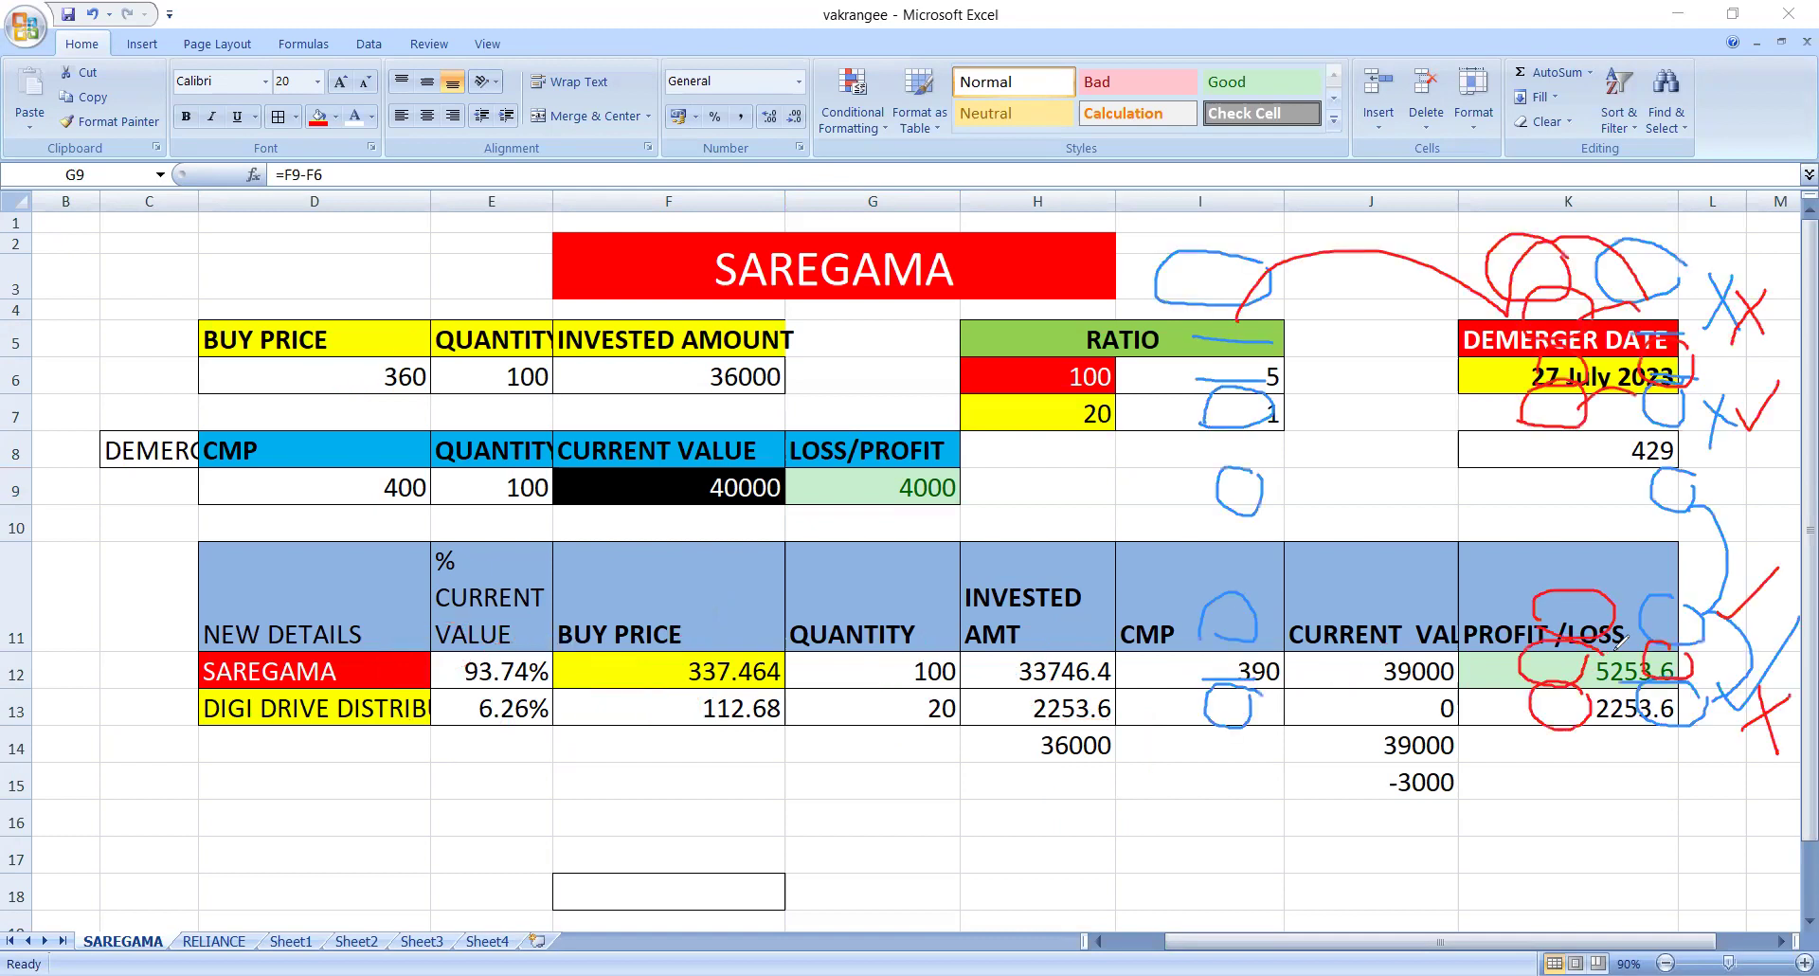
key(ctrl+z)
key(ctrl+z)
key(ctrl+z)
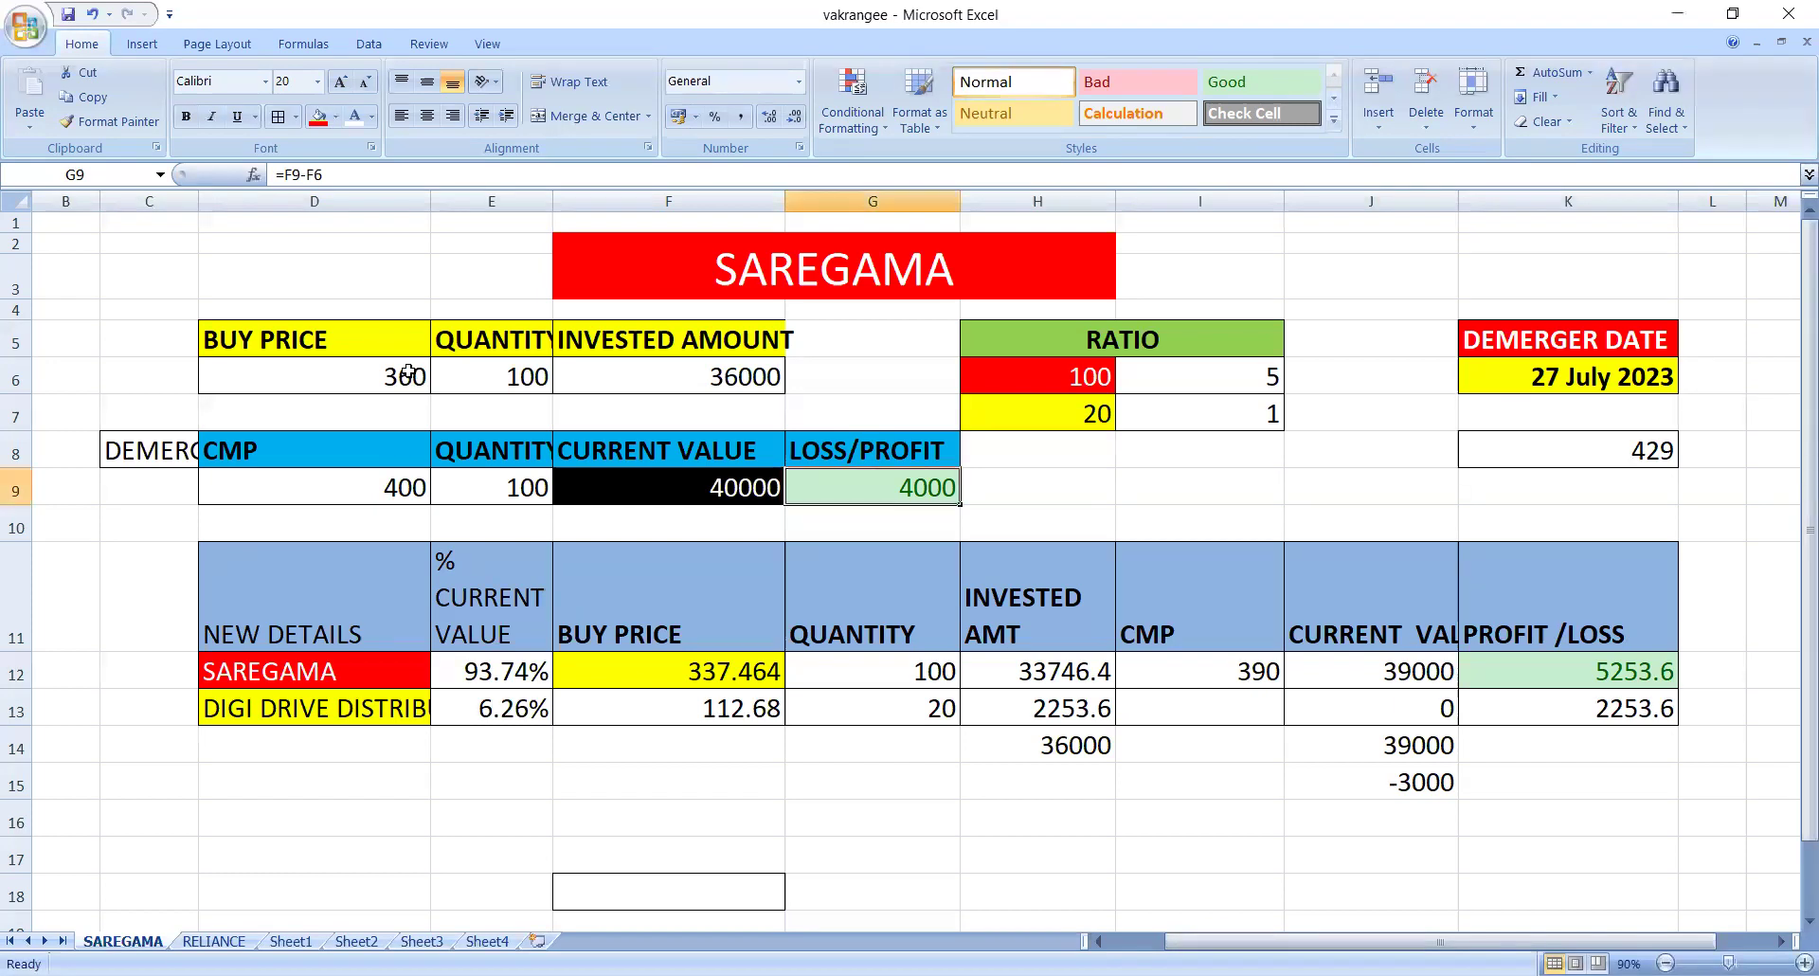
Set the pre-demerger Saregama buy price in D6 to 465.
click(408, 373)
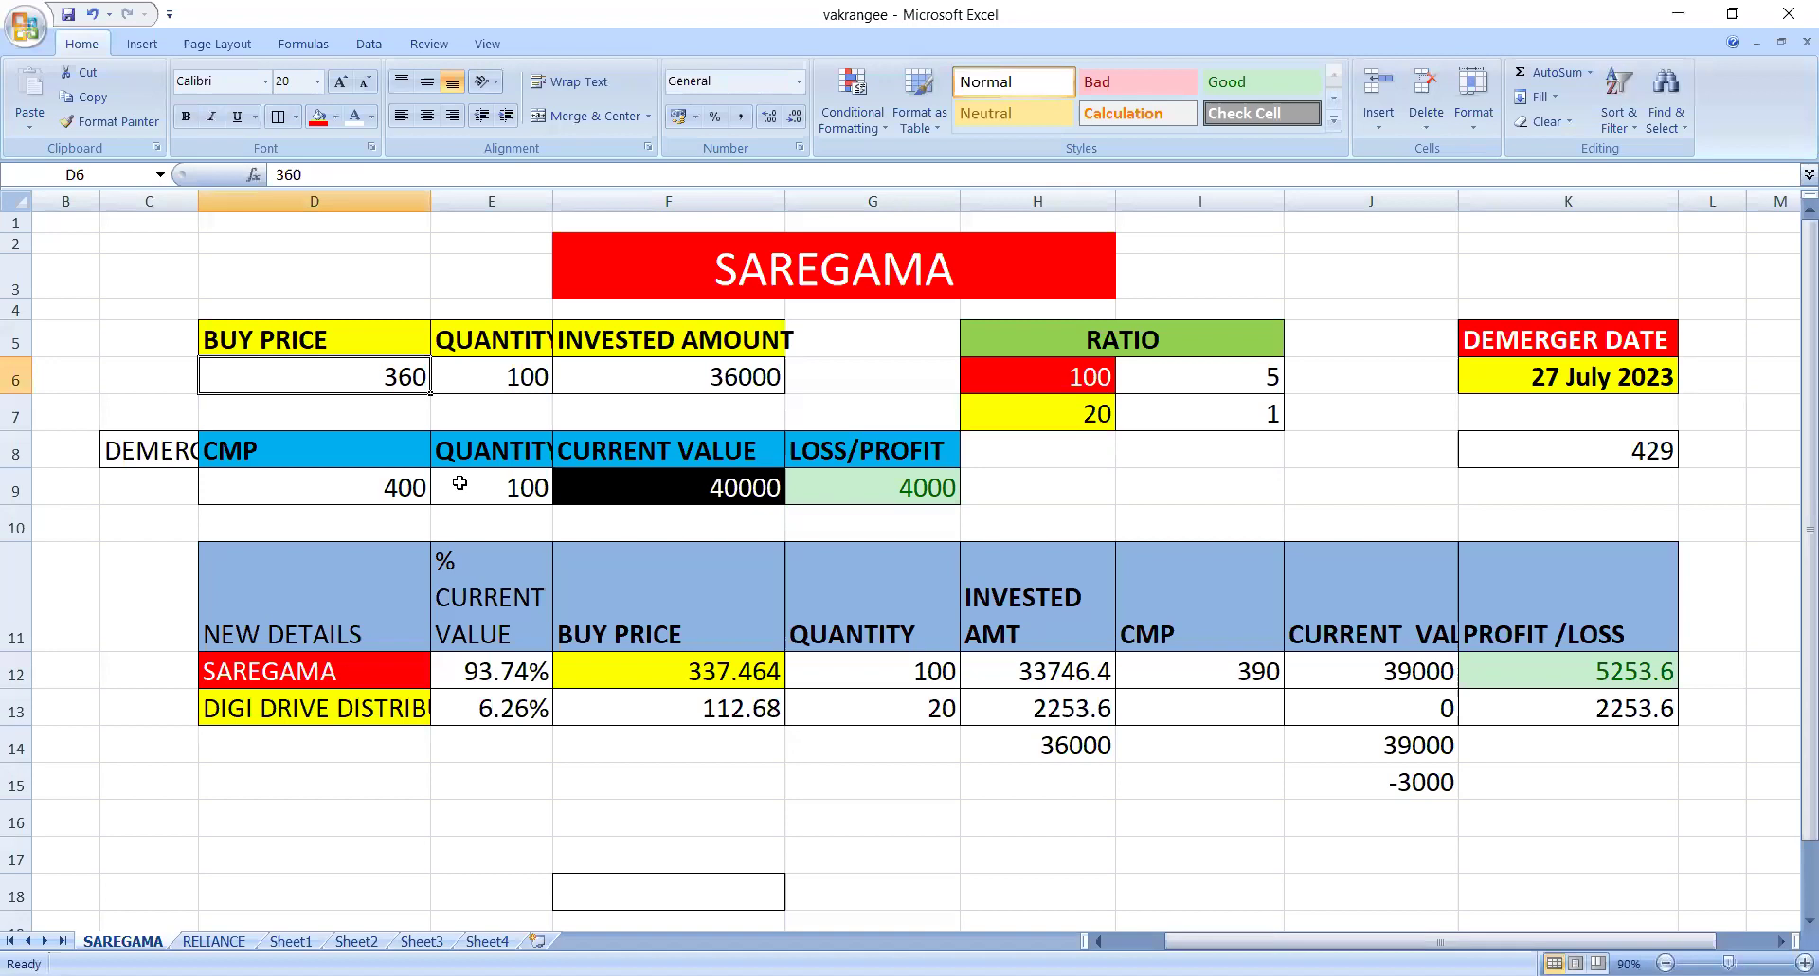
text(460)
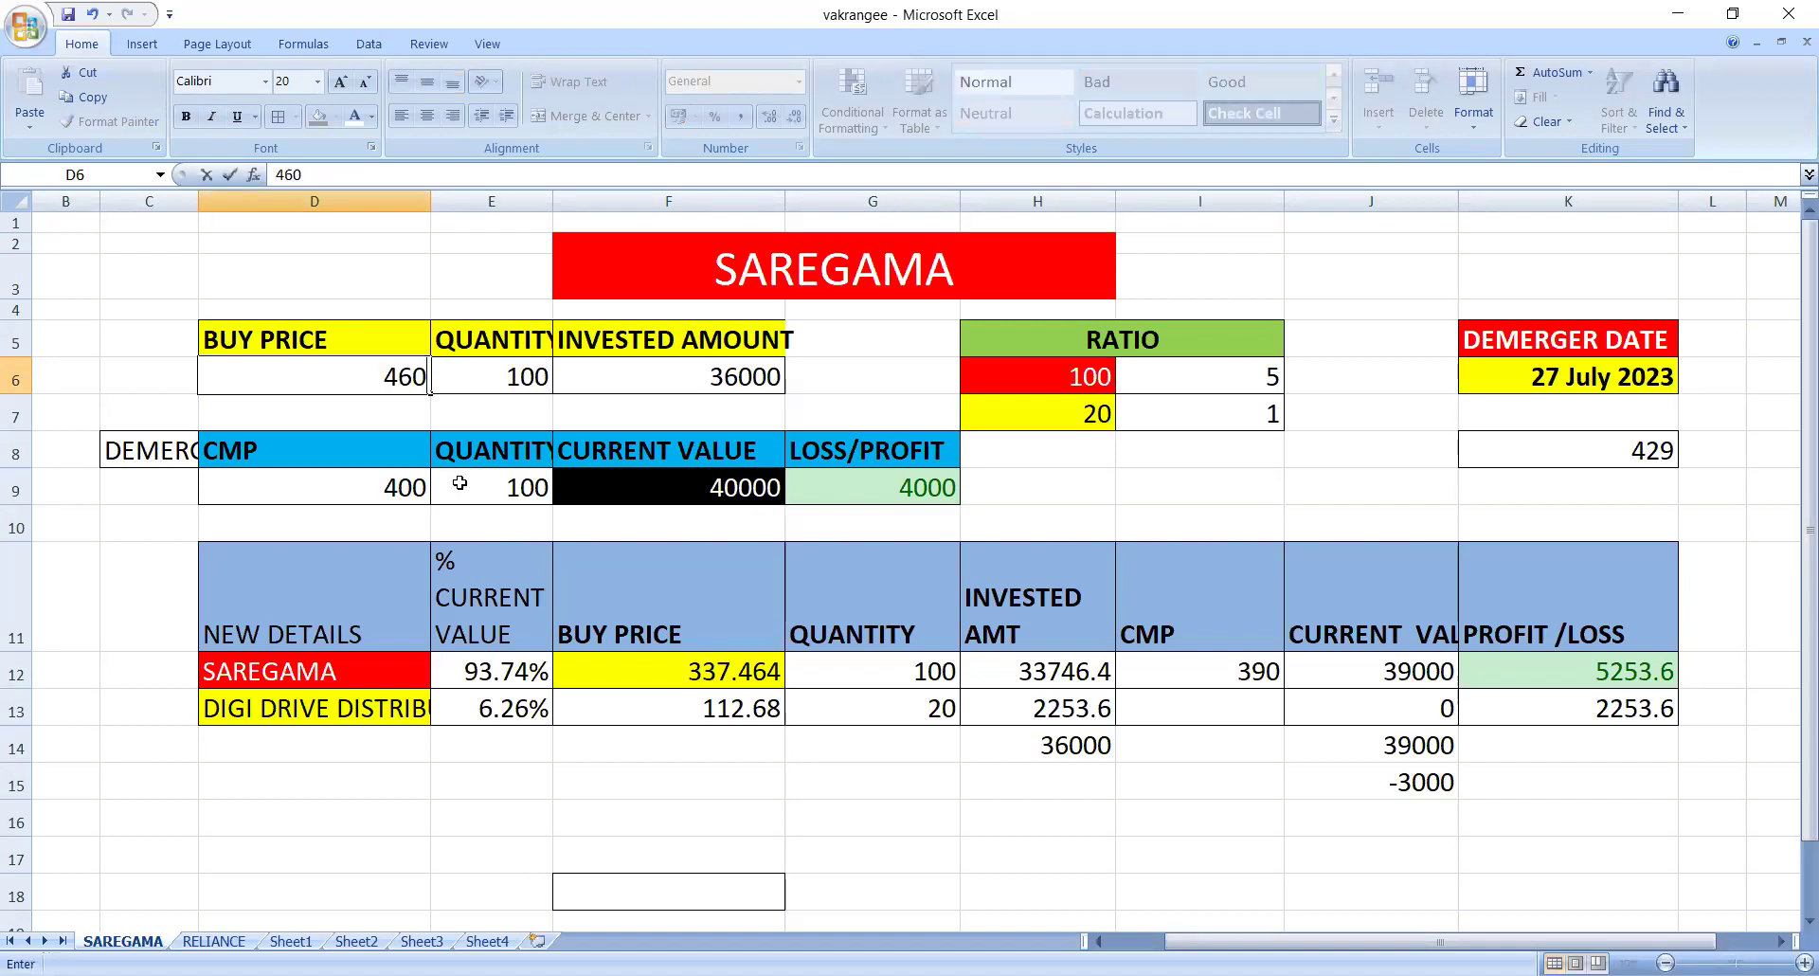
key(BackSpace)
text(5)
key(Return)
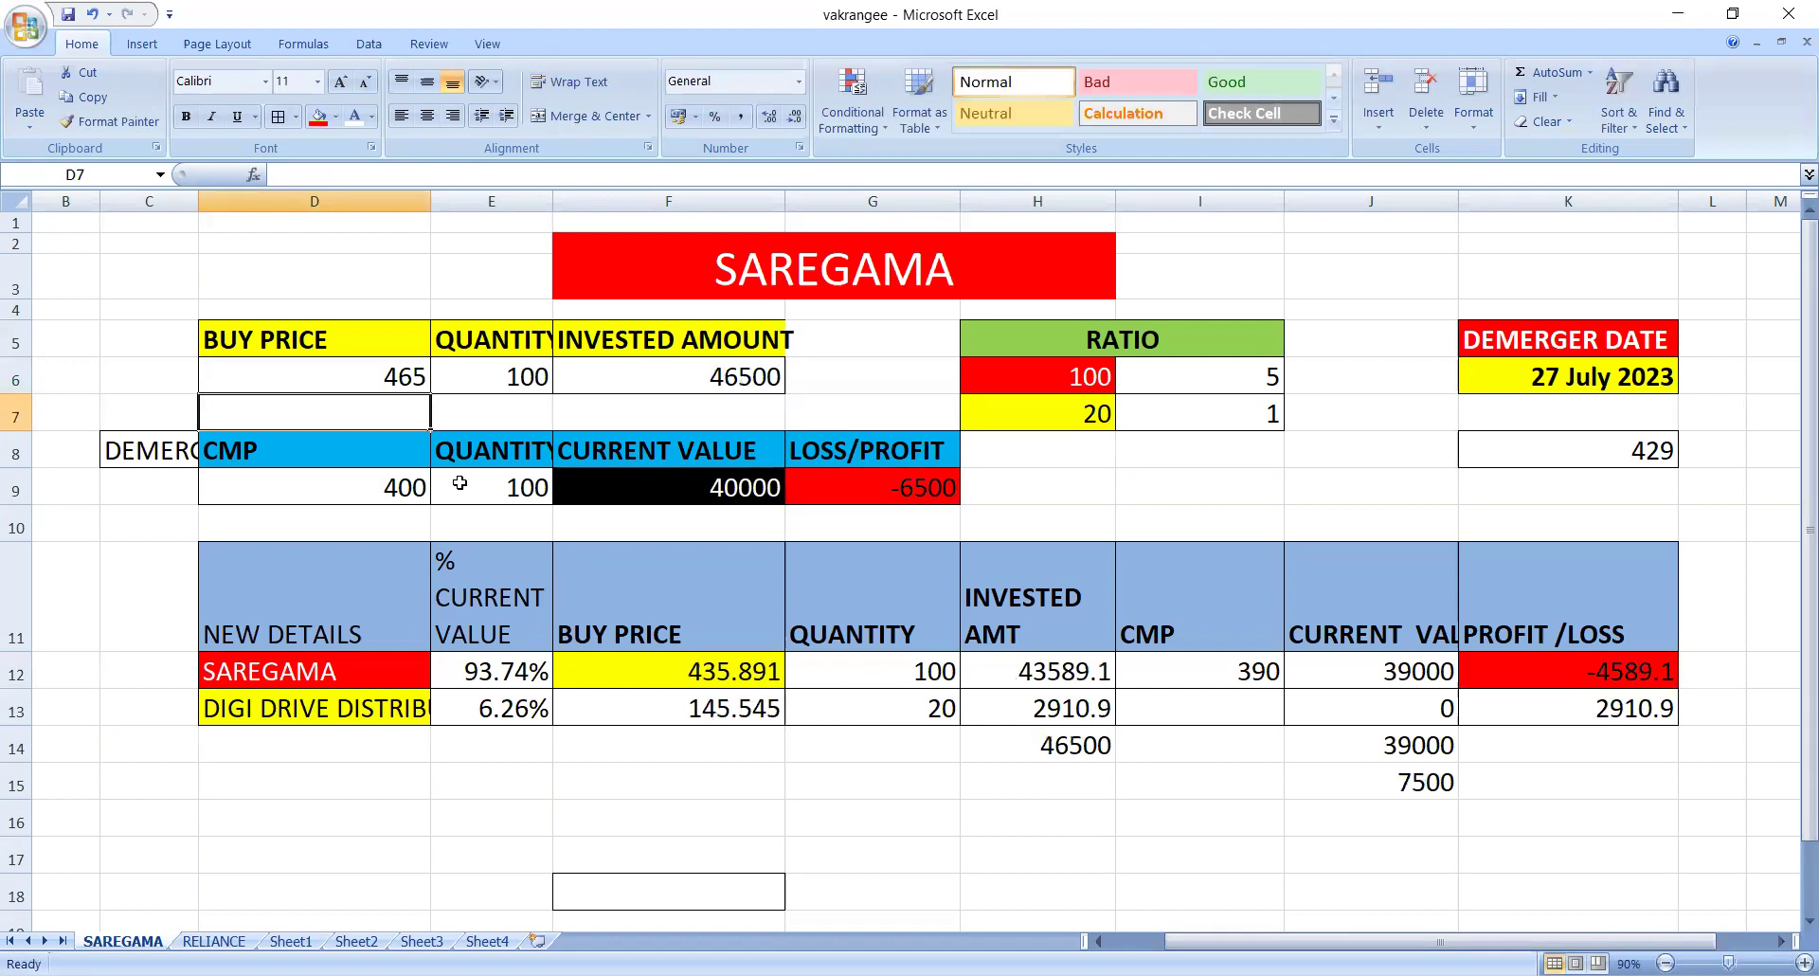
Link the post-demerger Saregama CMP in I12 to the CMP in D9.
click(1208, 672)
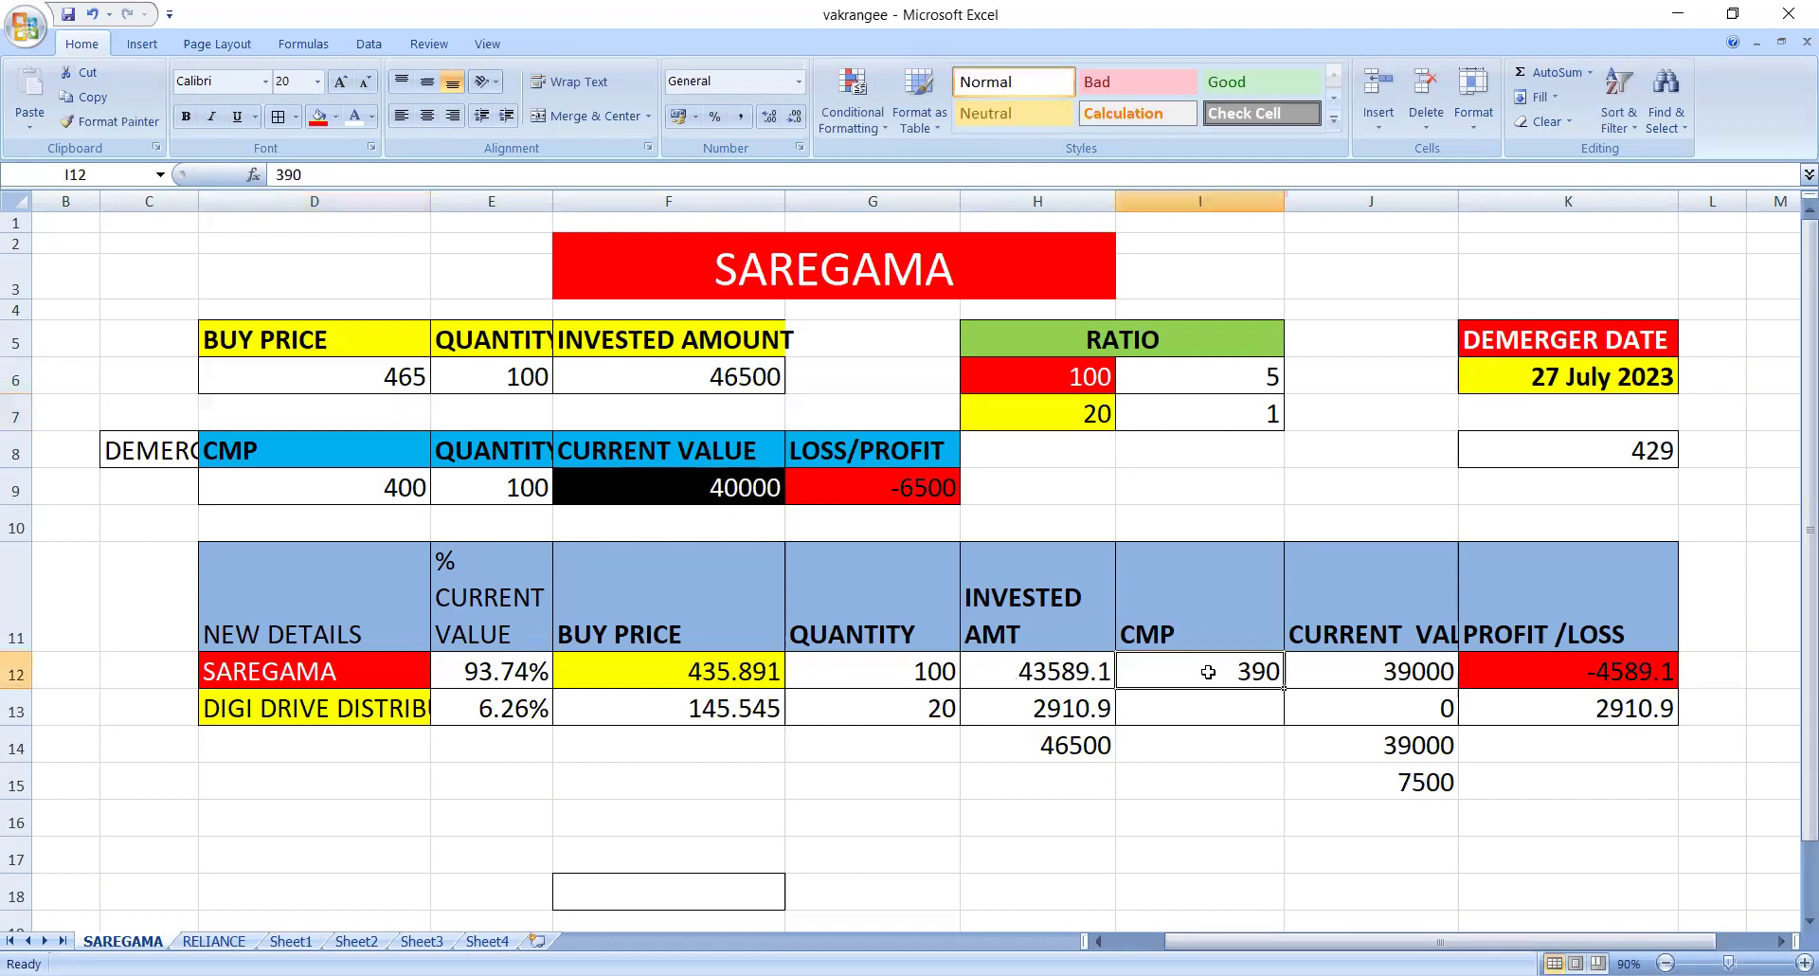
text(=)
click(381, 496)
key(Return)
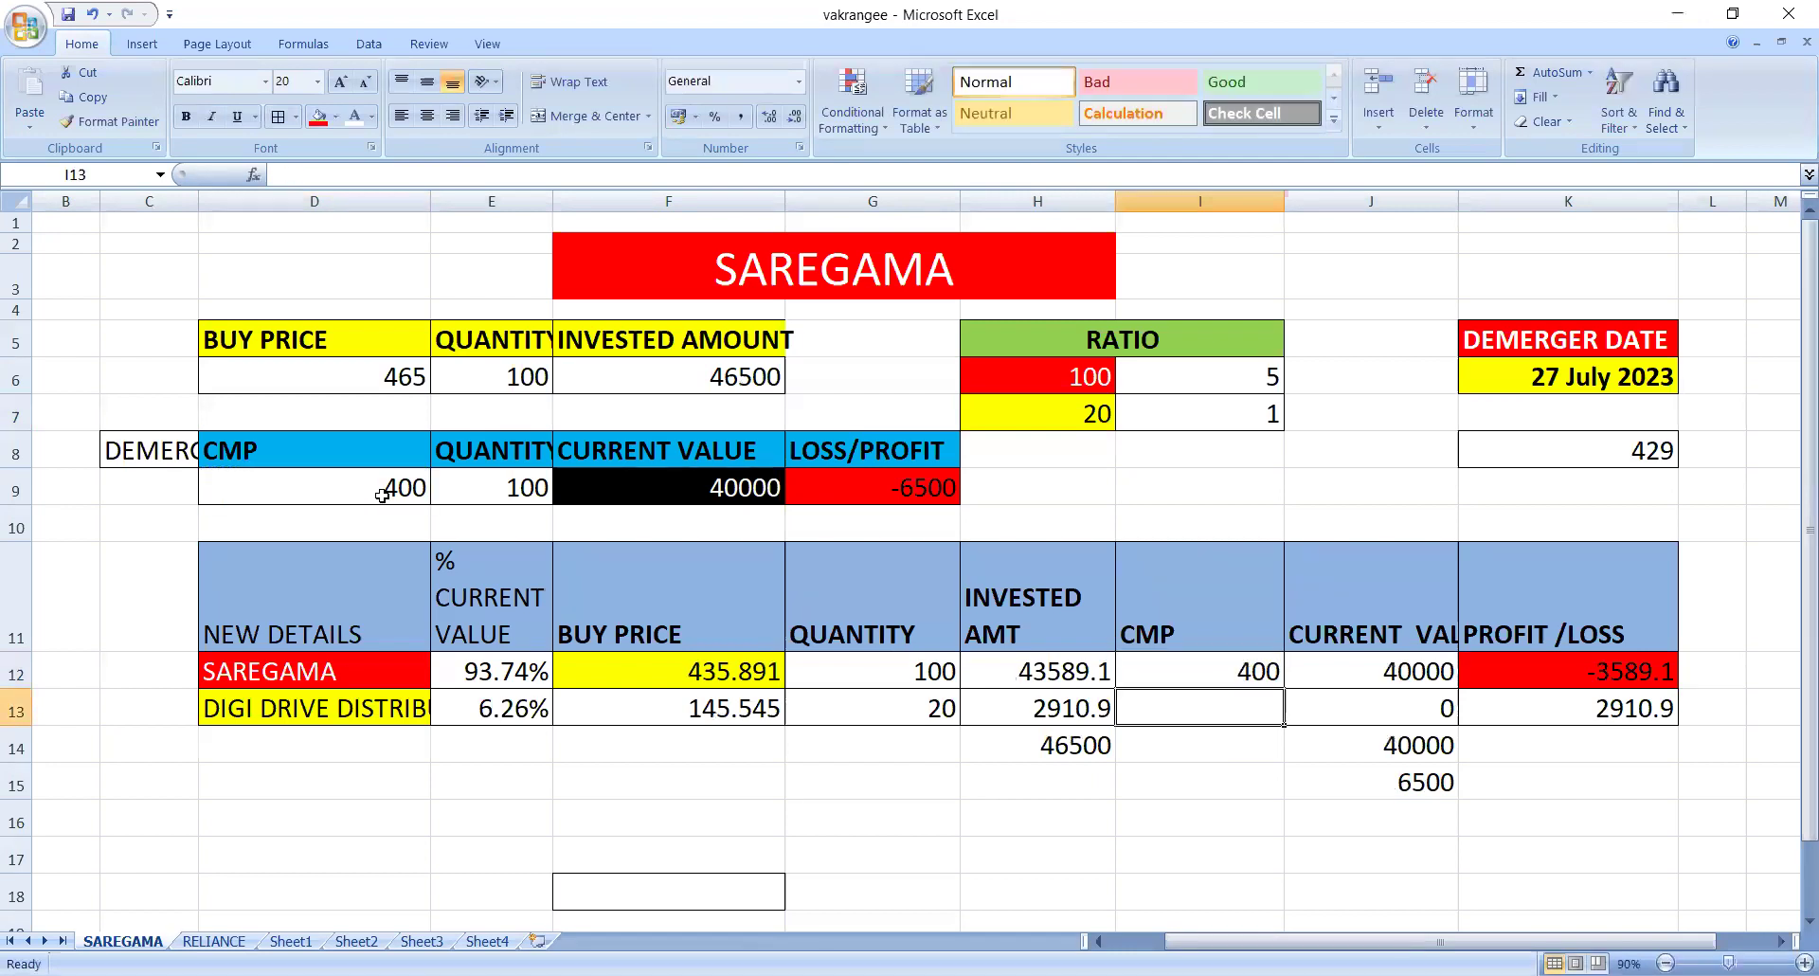
Review the pre-demerger buy price, quantity and invested amount, along with the new Saregama buy price and quantity.
click(372, 388)
click(523, 378)
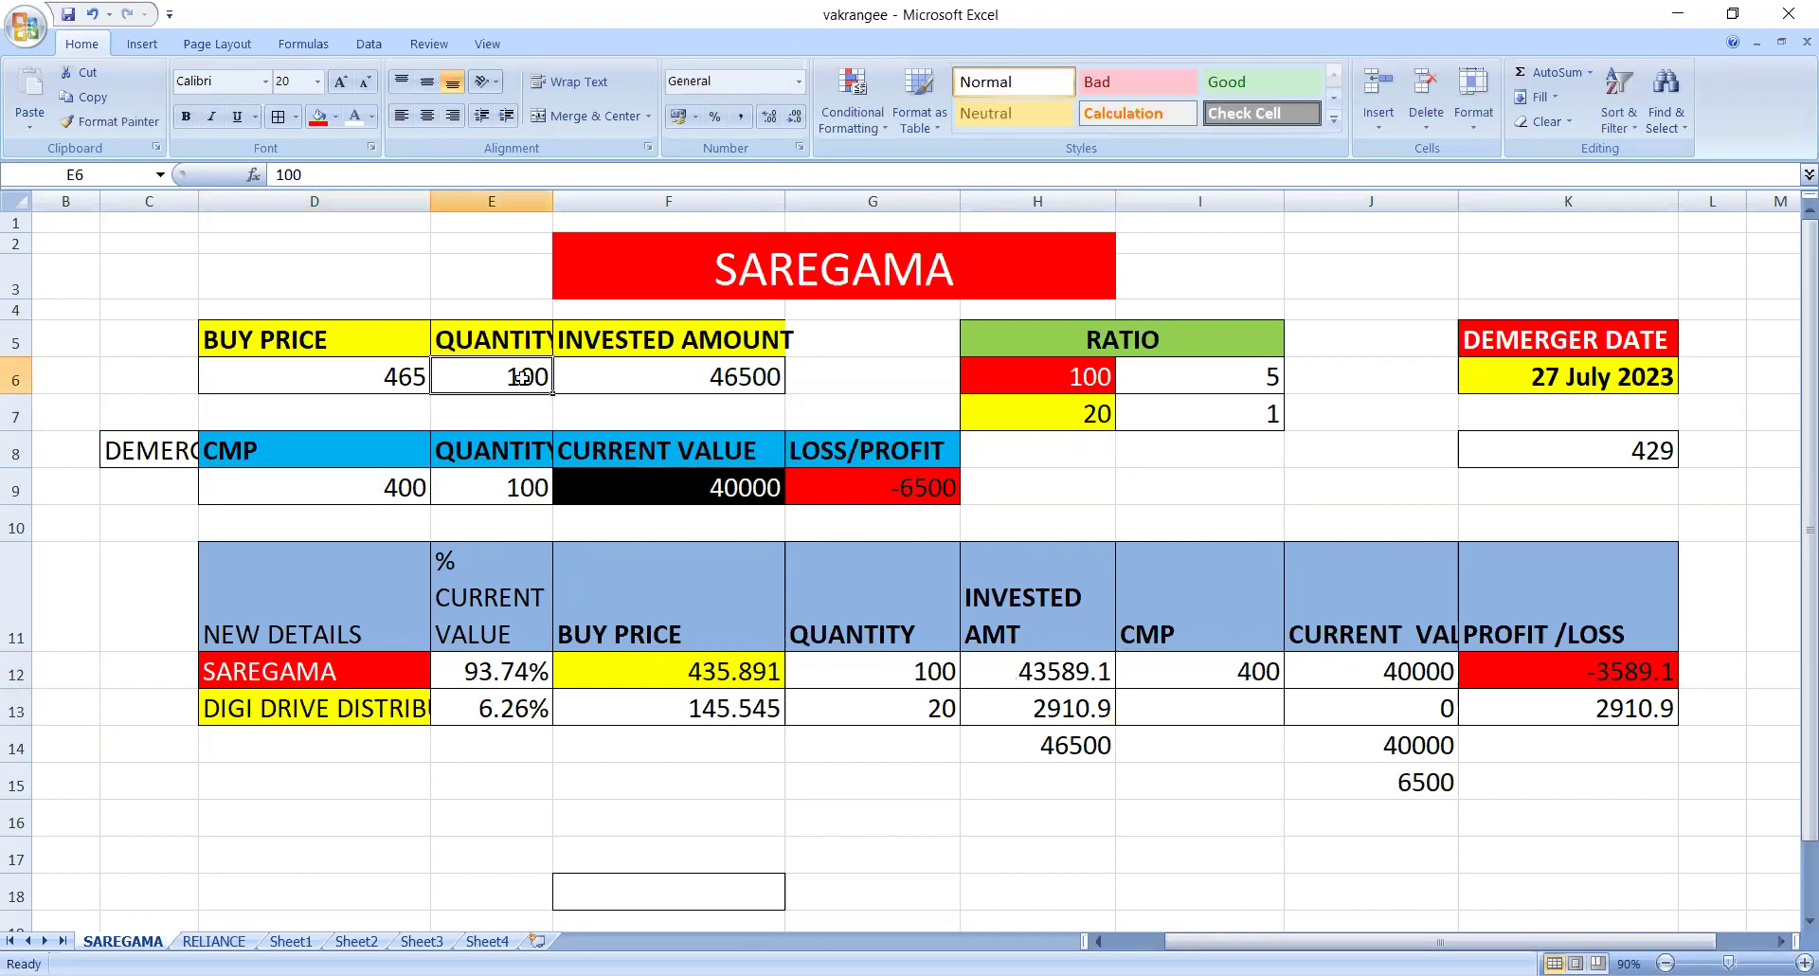
click(700, 382)
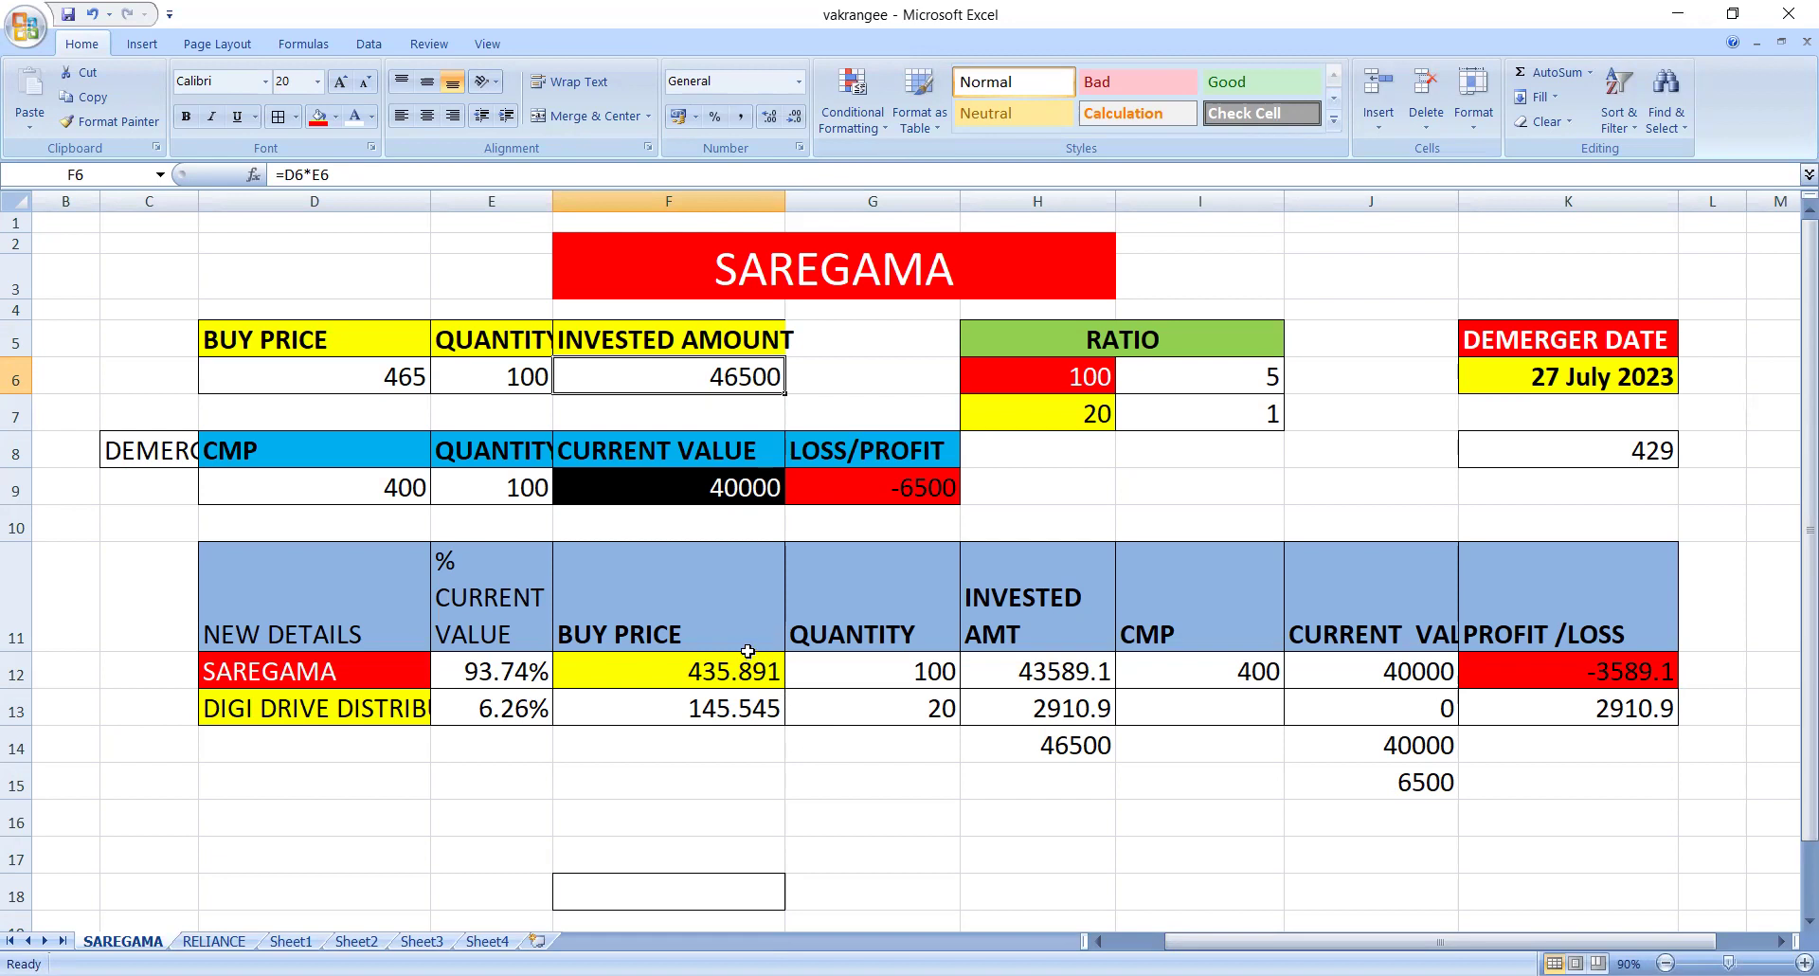
drag(749, 647, 811, 688)
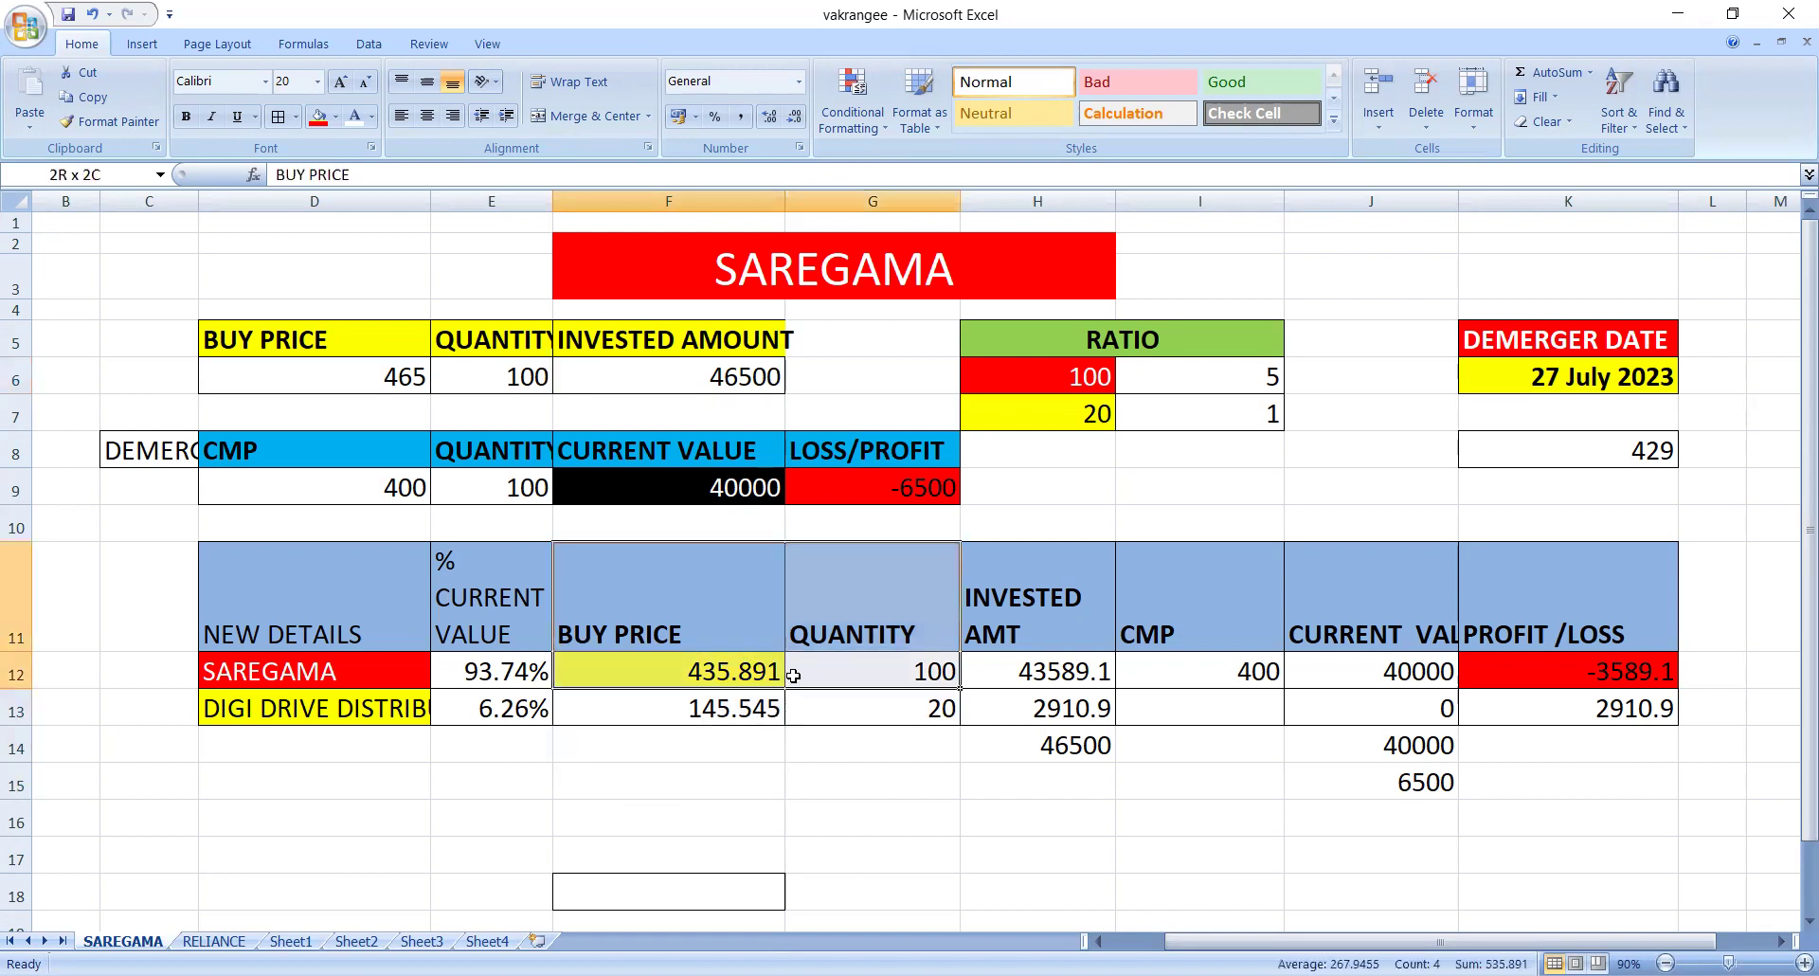
click(838, 798)
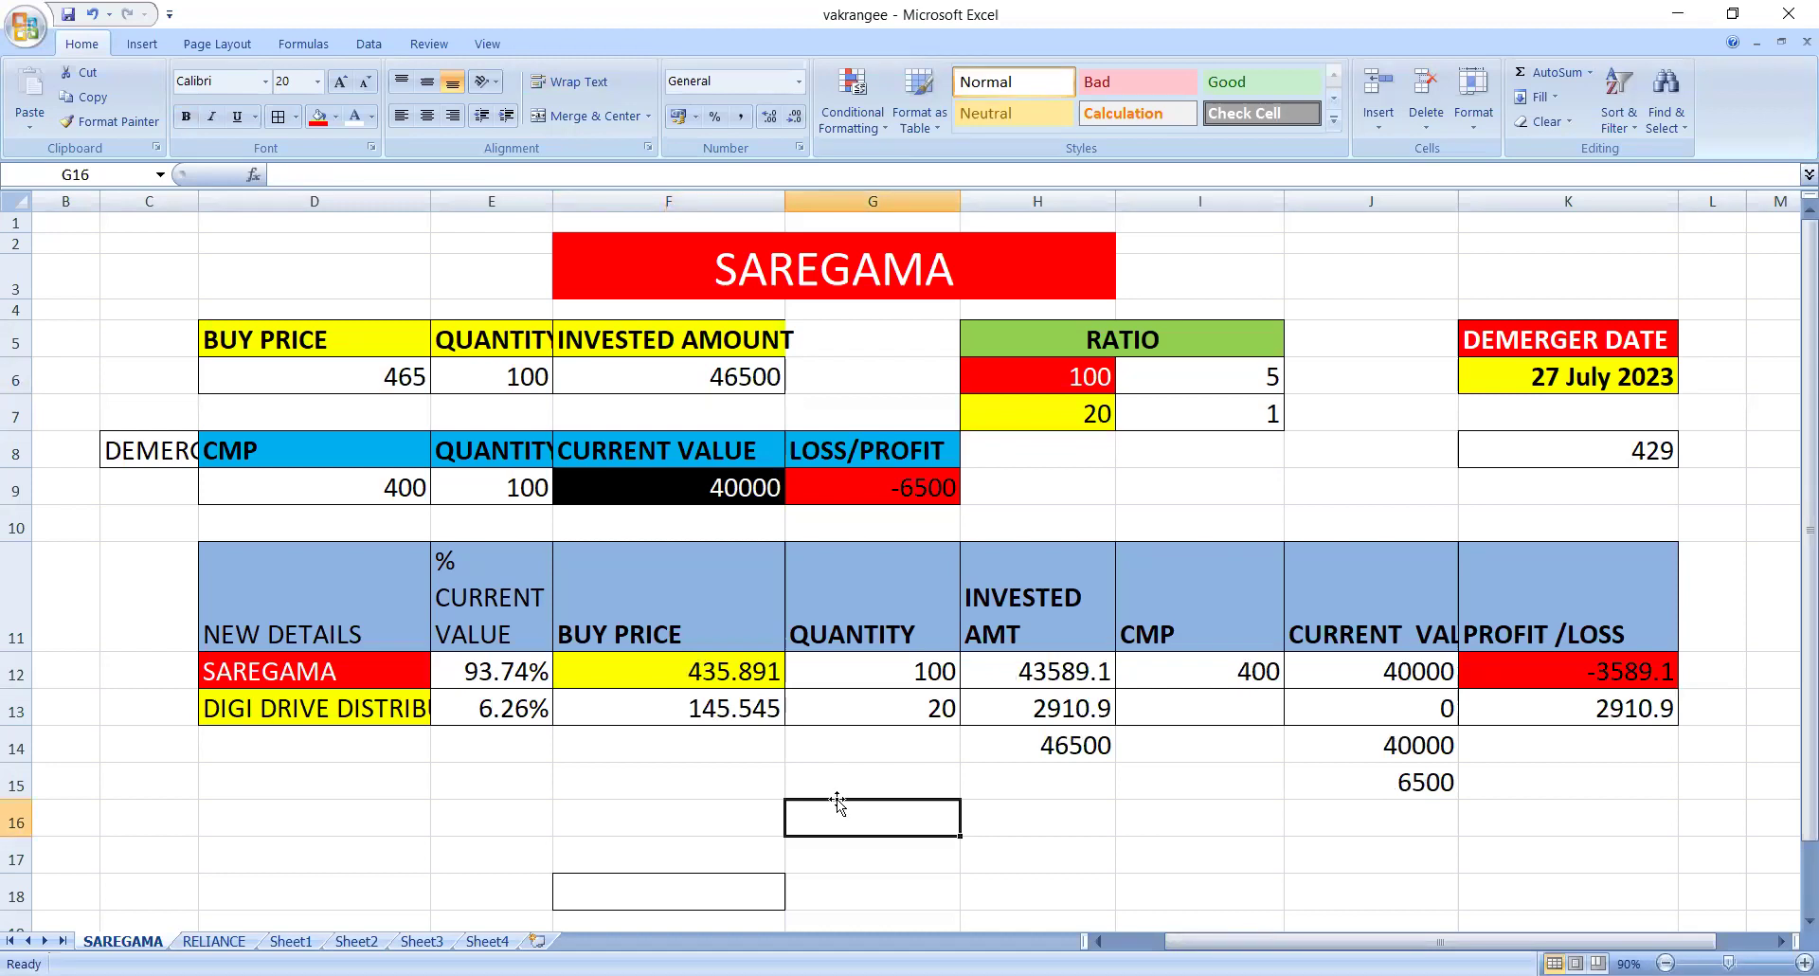
Set the pre-demerger Saregama buy price in D6 to 425.
click(399, 377)
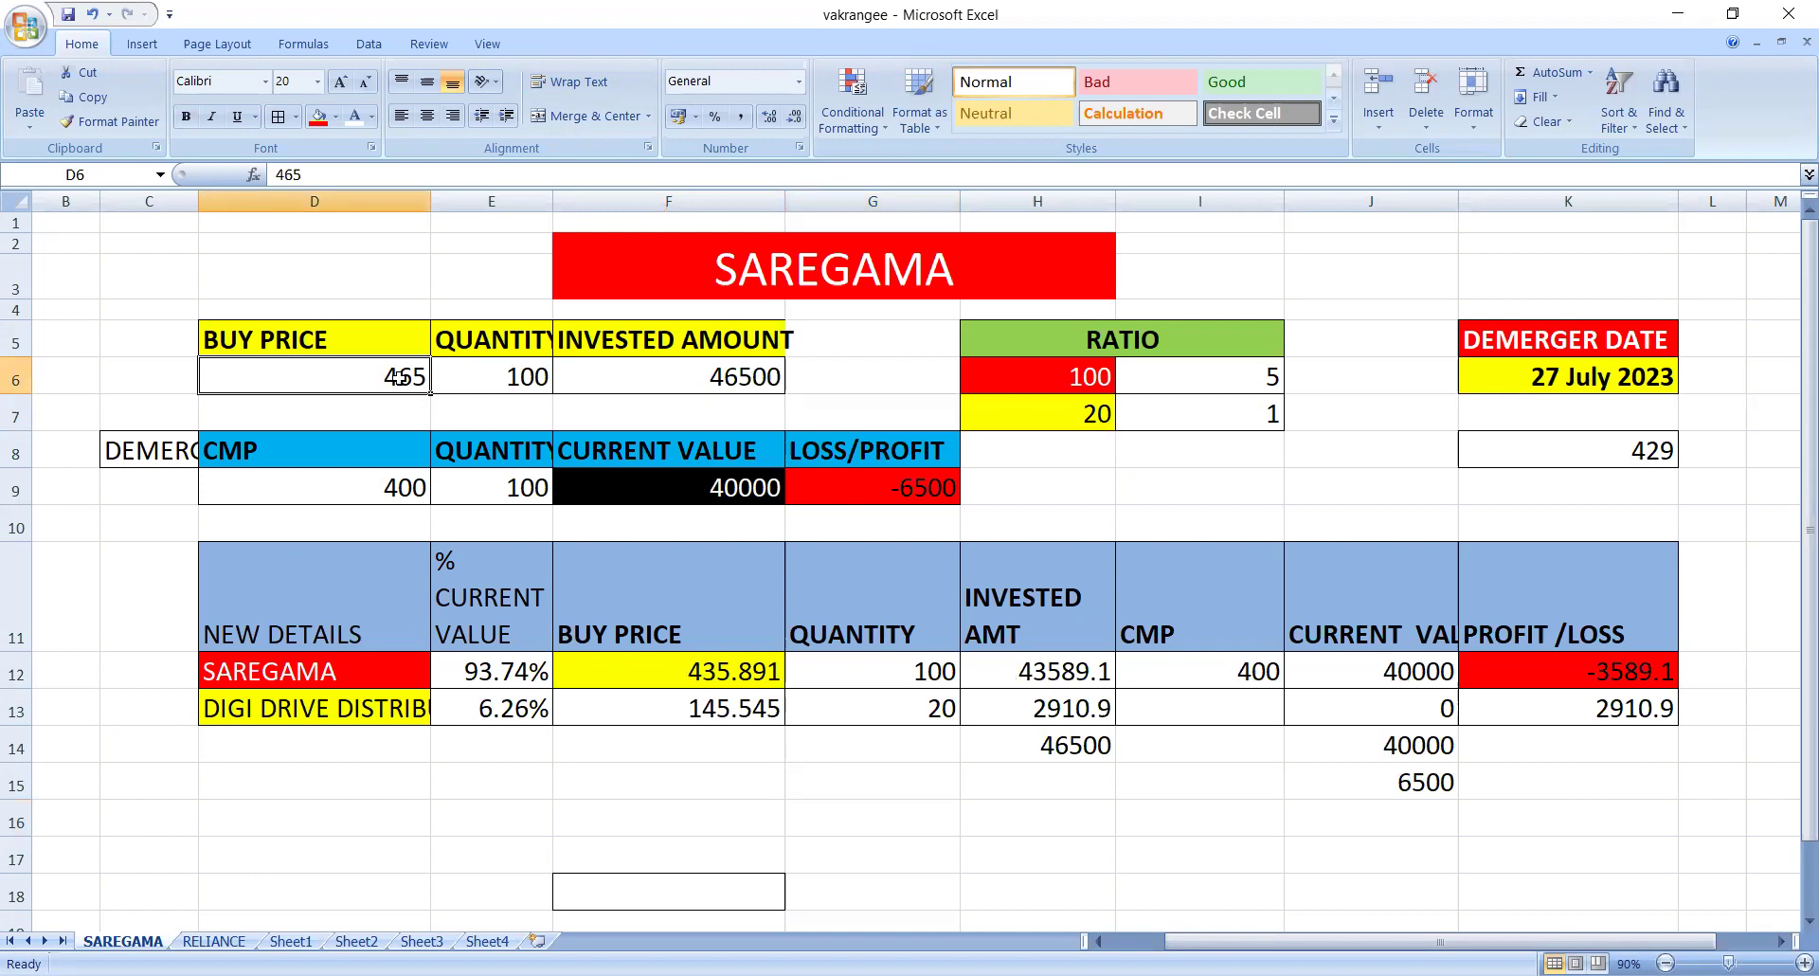
text(42)
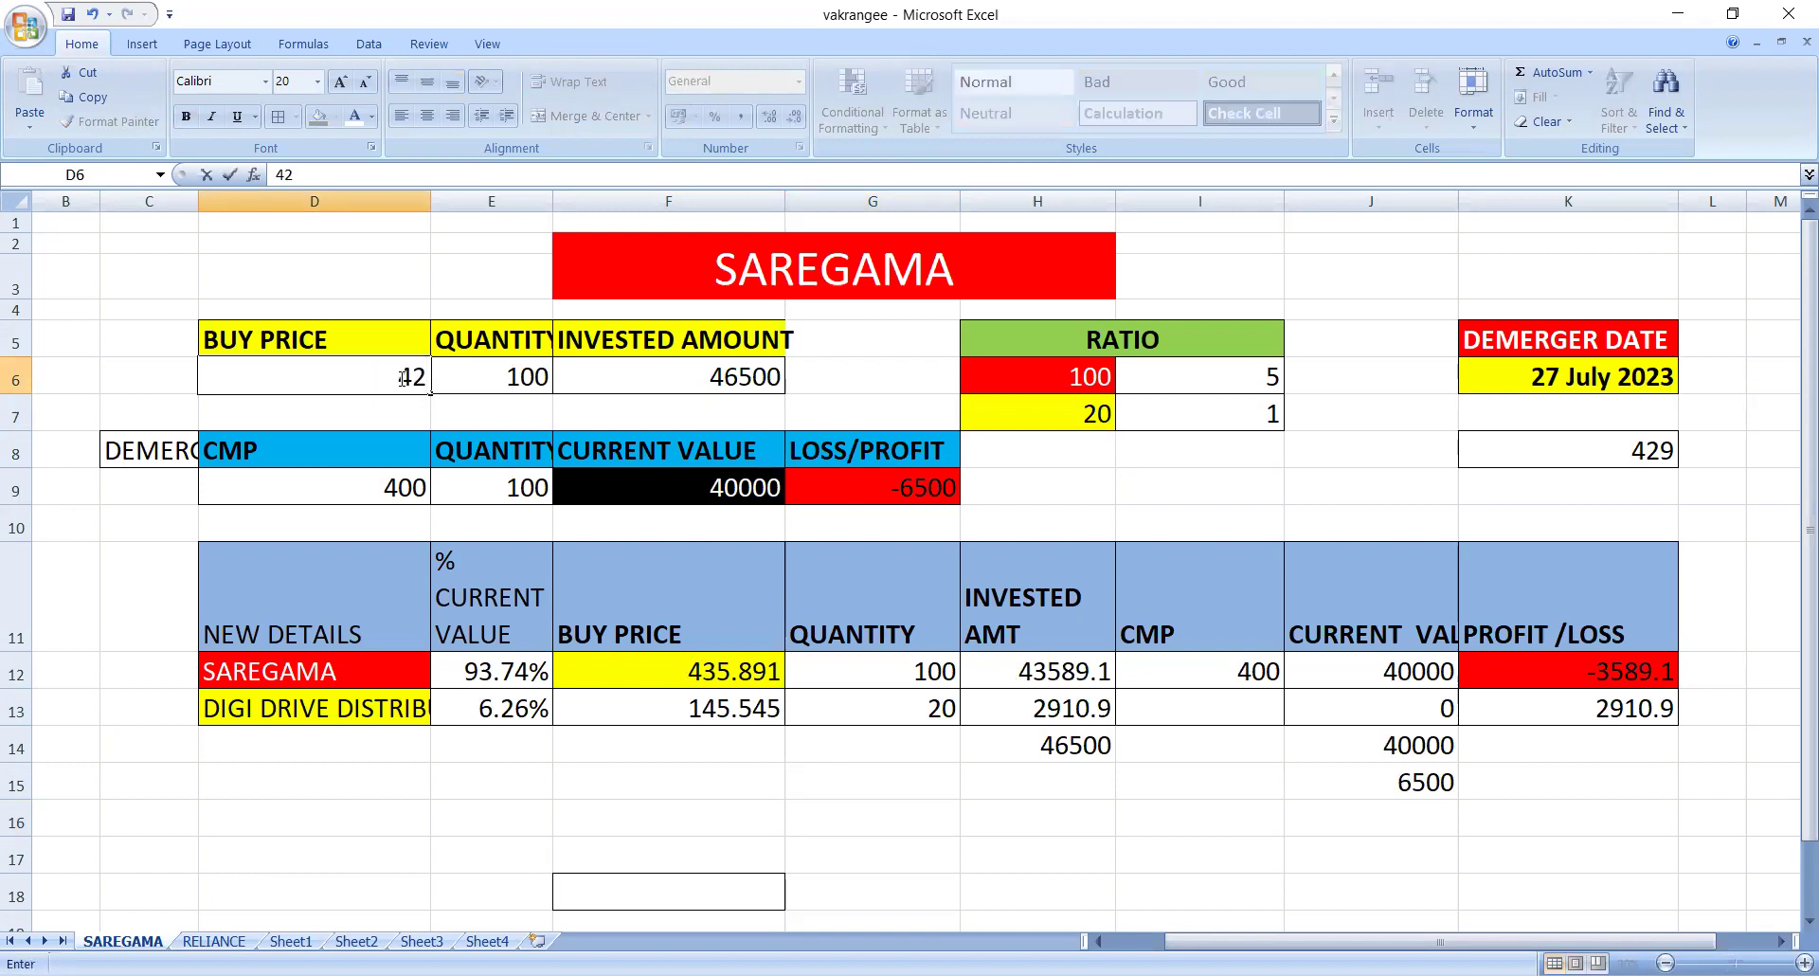
text(5)
key(Return)
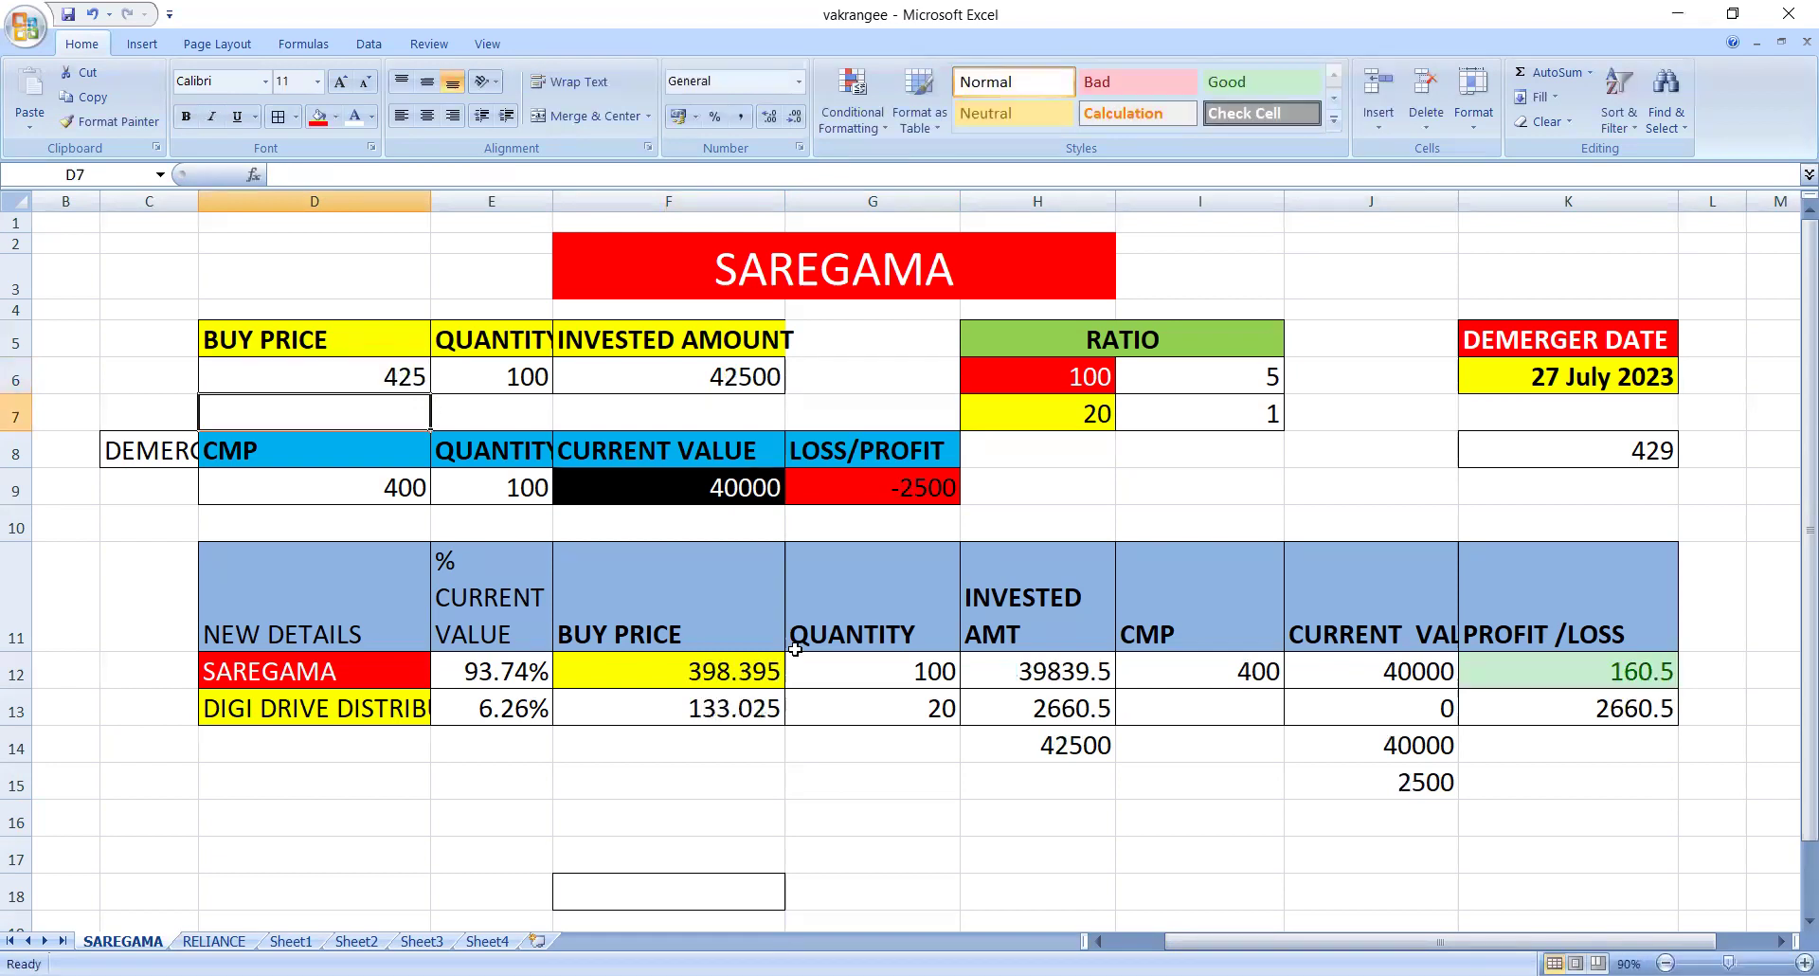
Check the new buy prices of both companies and set the Saregama CMP in D9 to 399.
click(694, 675)
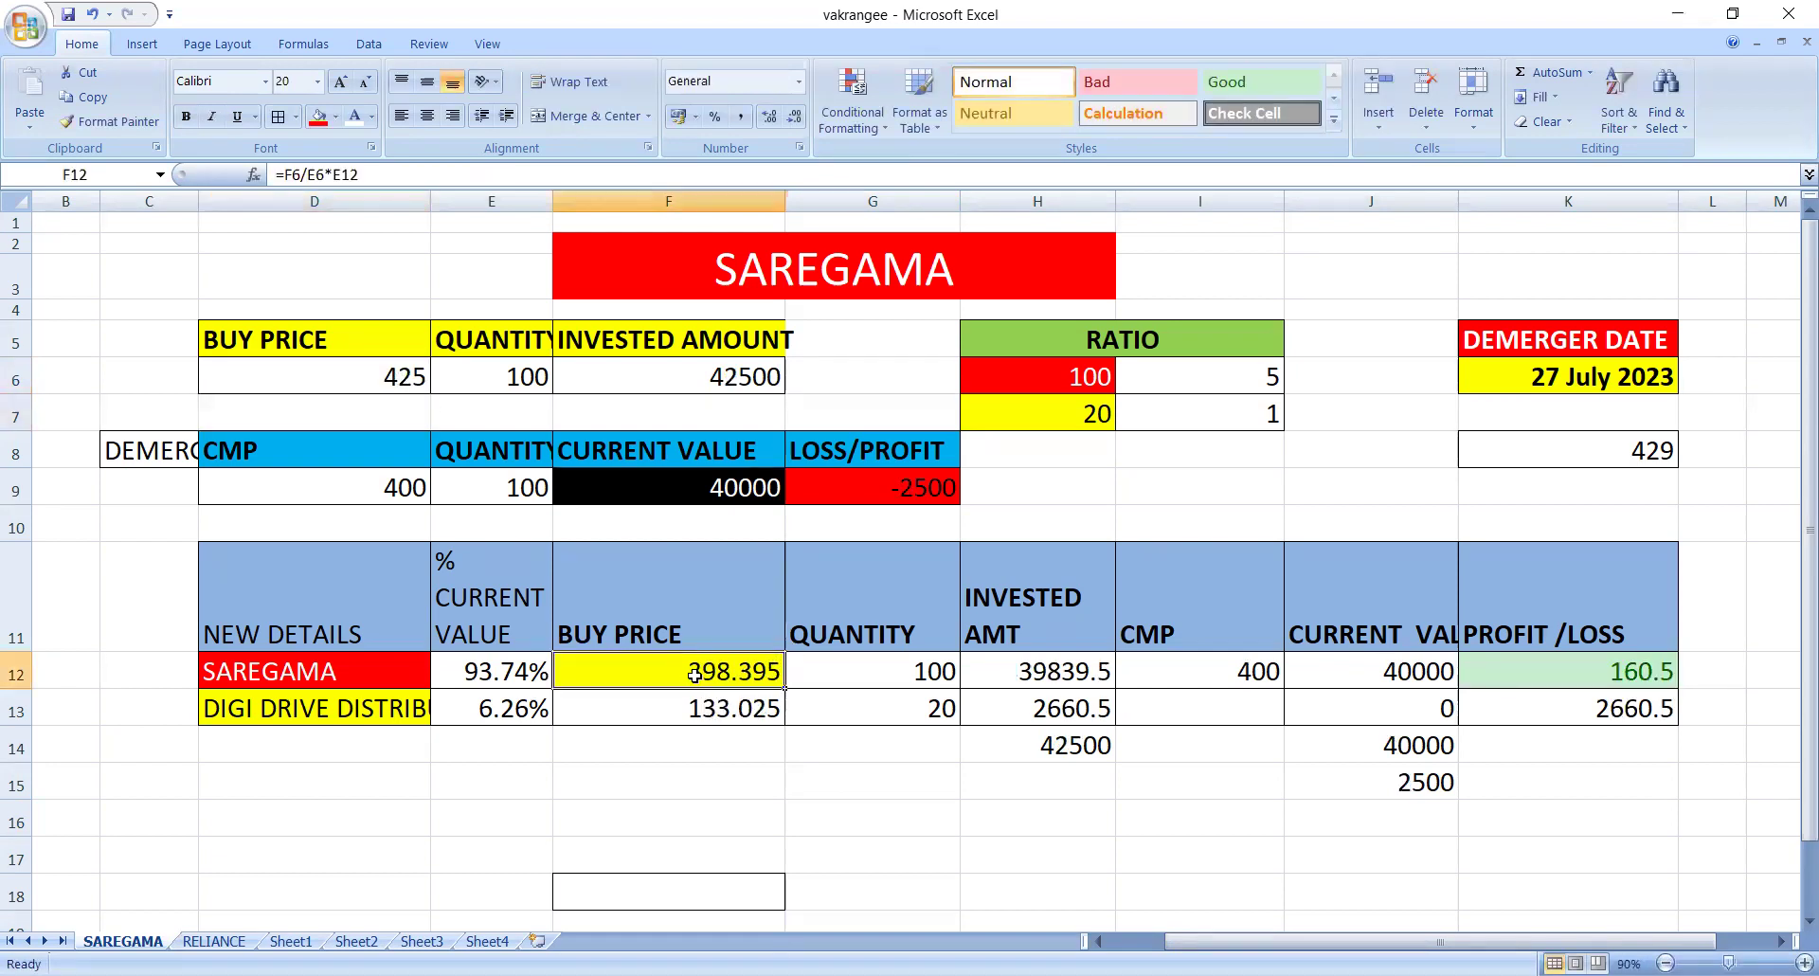
click(721, 713)
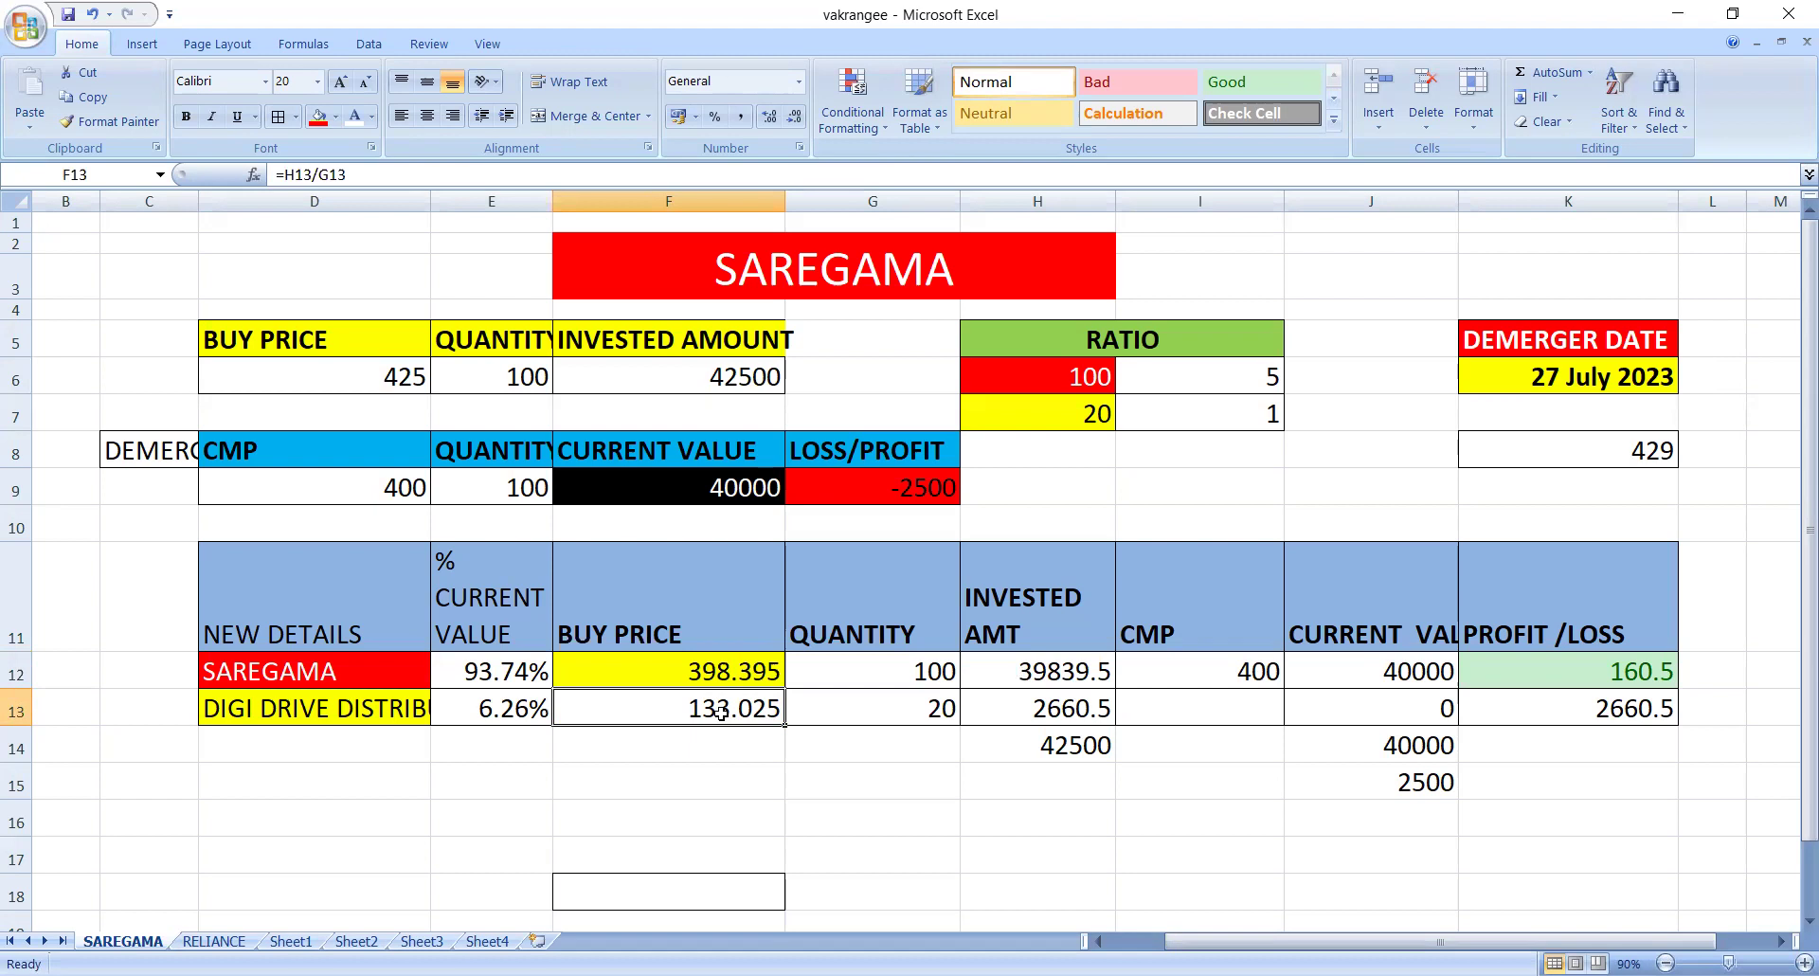
click(1240, 677)
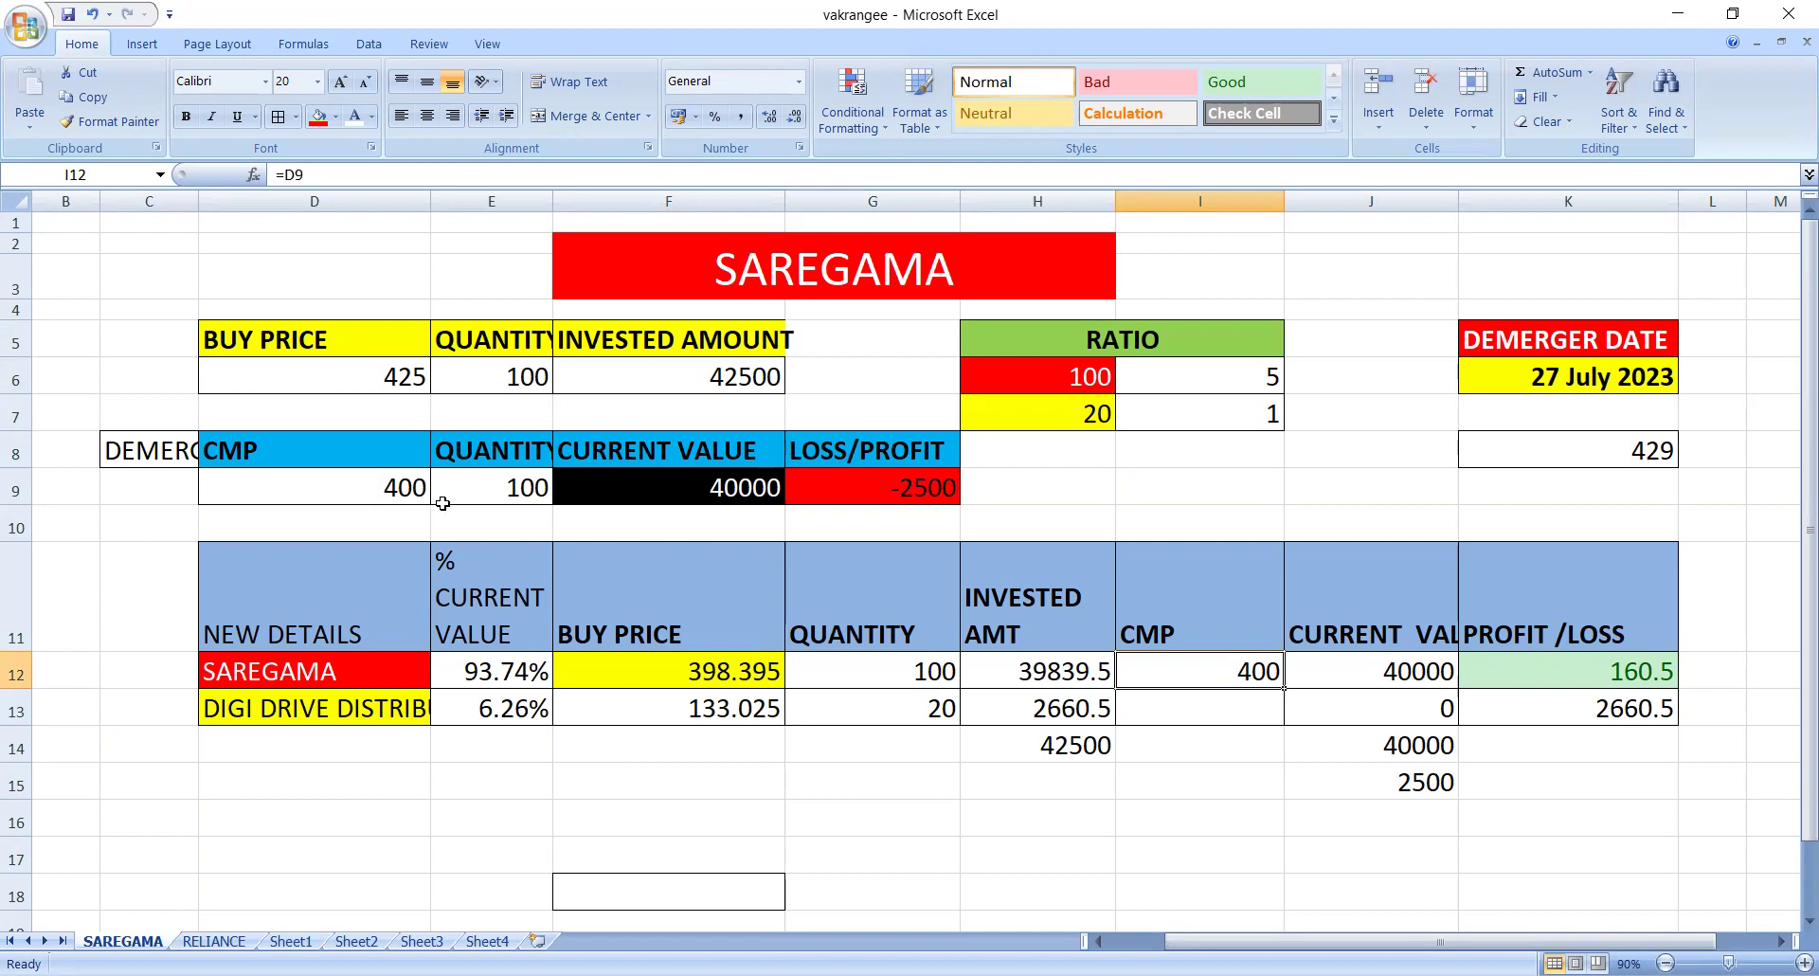
click(409, 501)
text(399)
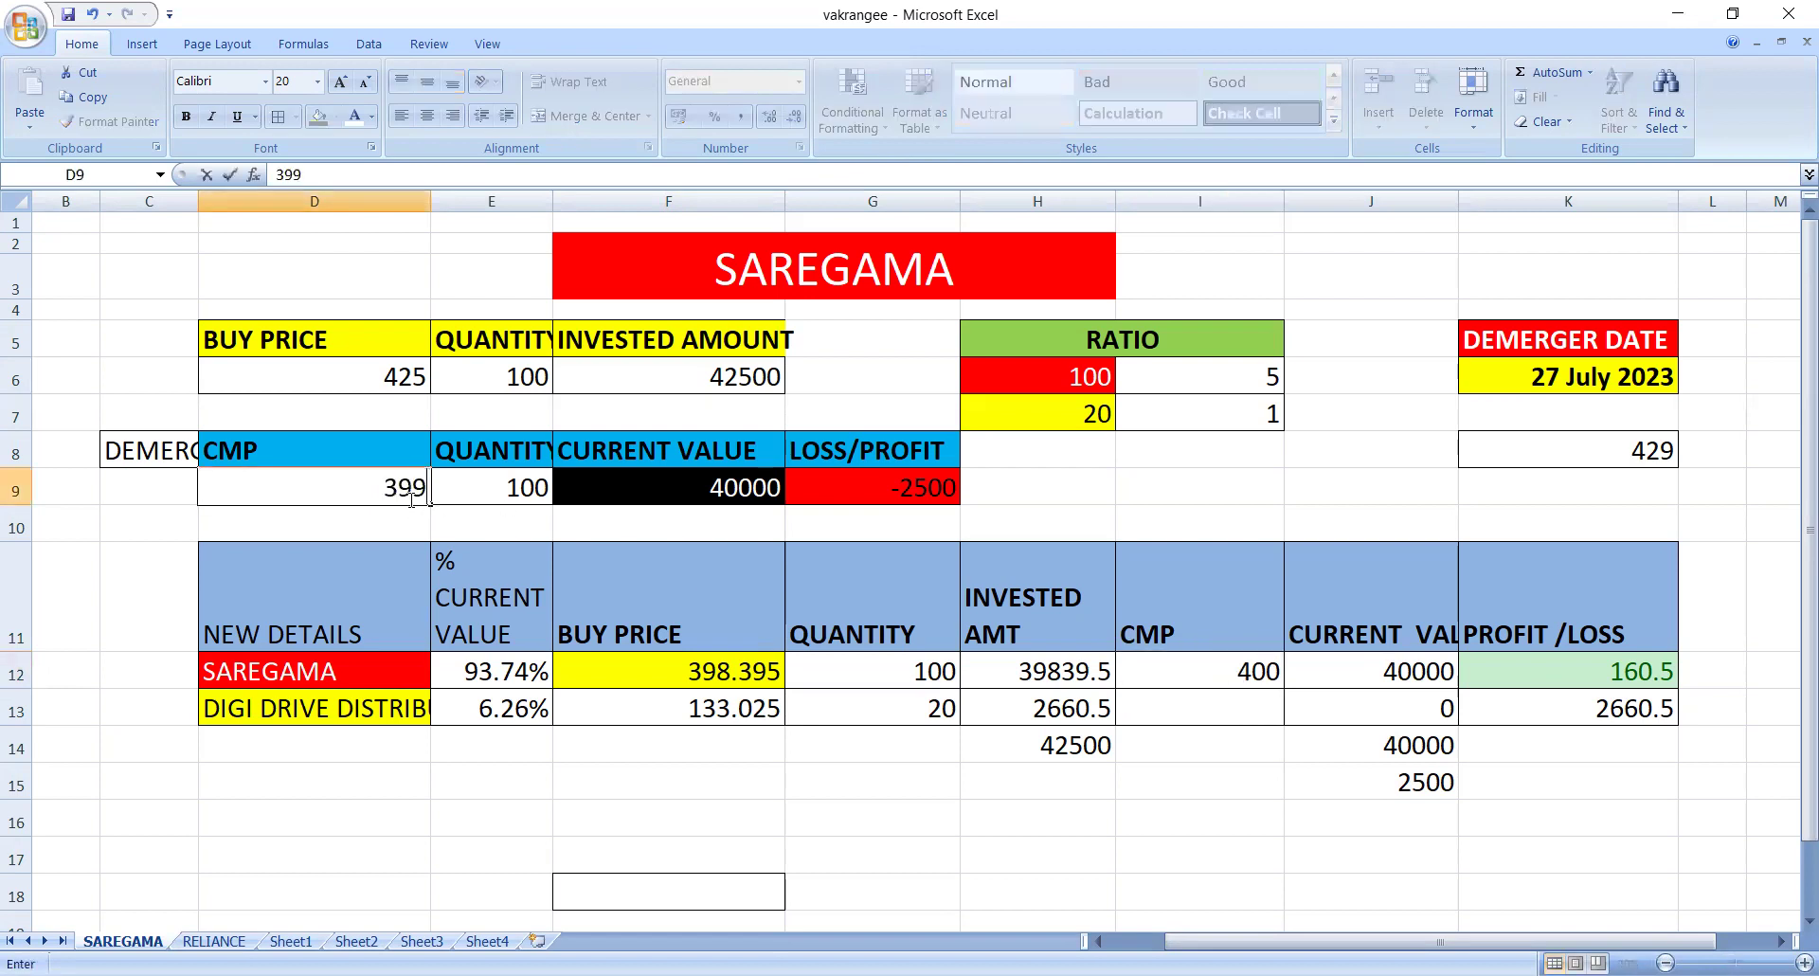
key(Return)
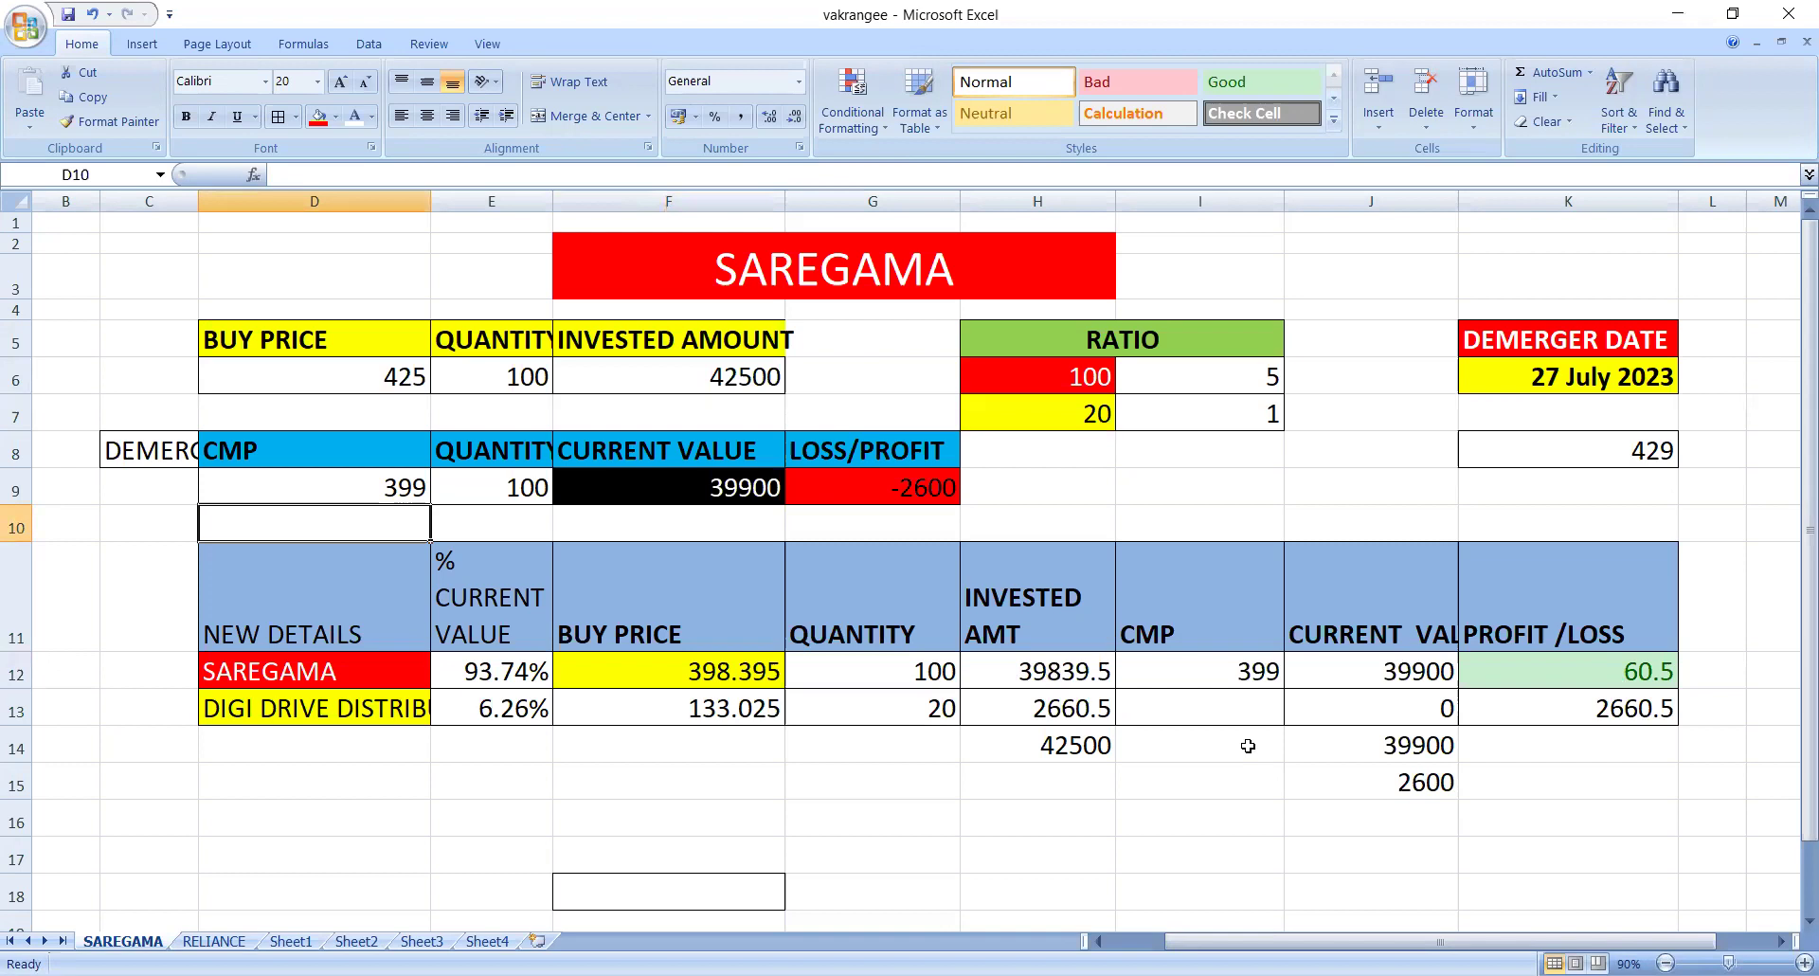
Try a CMP of 140 for Digi Drive Distributors in I13.
click(1243, 747)
click(1259, 657)
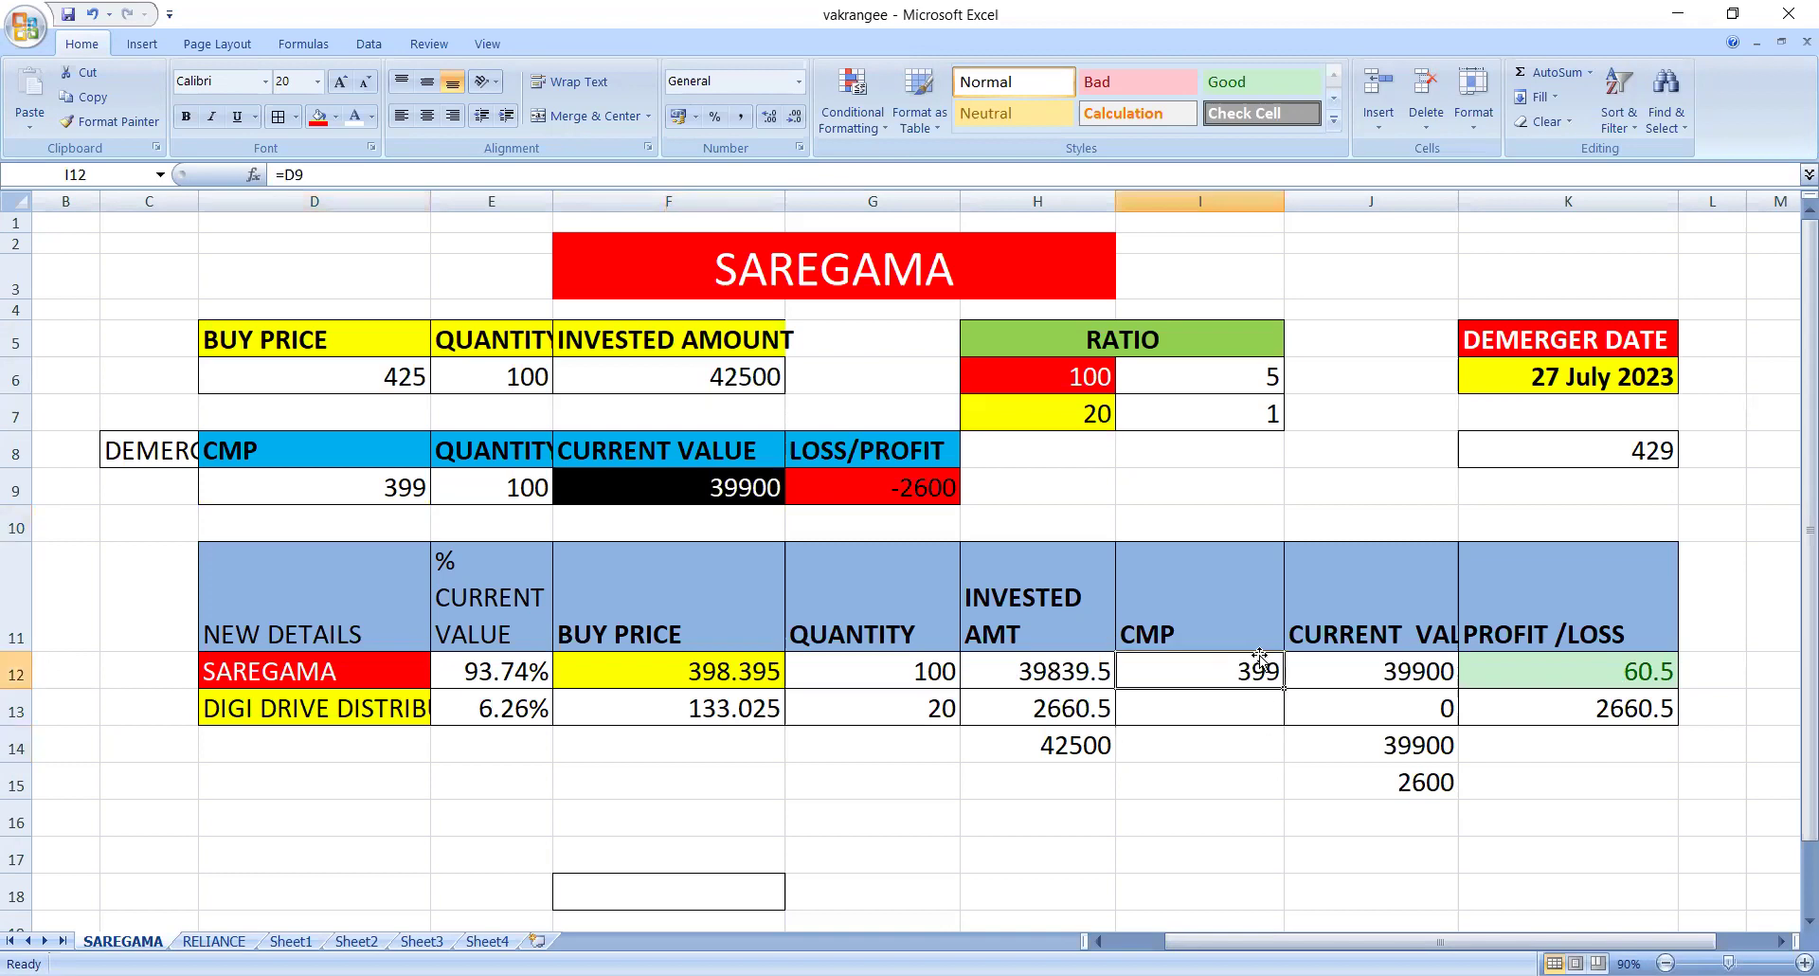
click(777, 716)
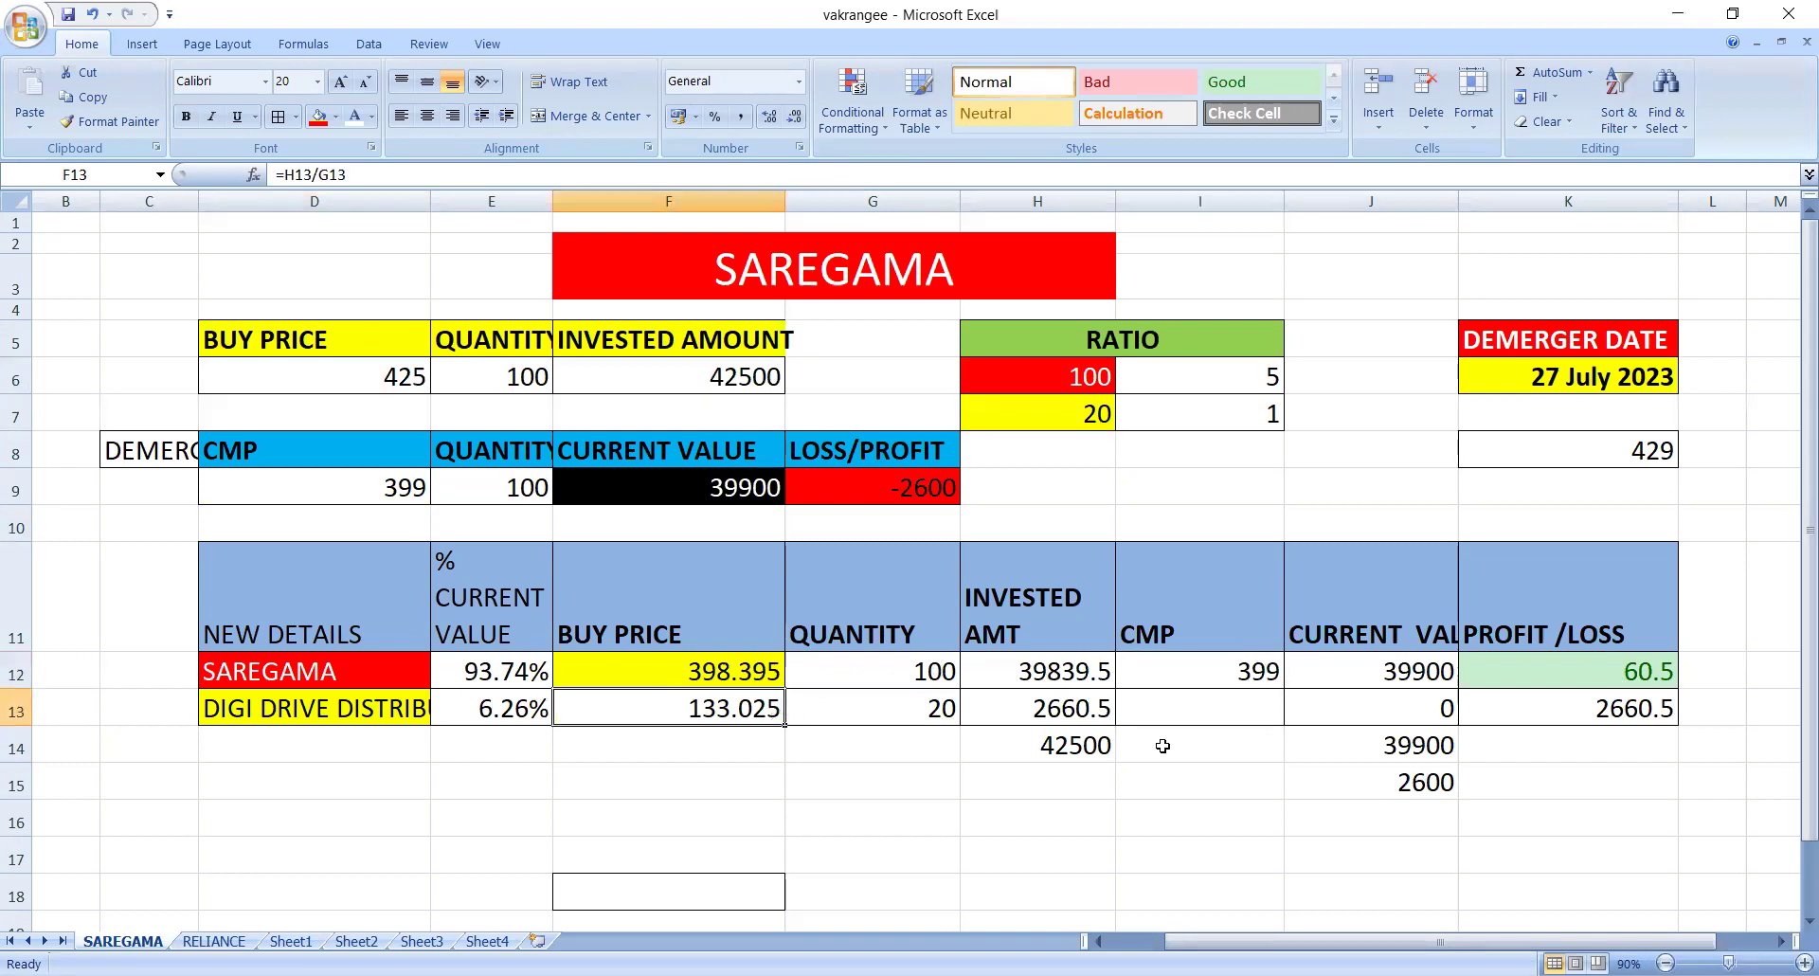
click(1199, 717)
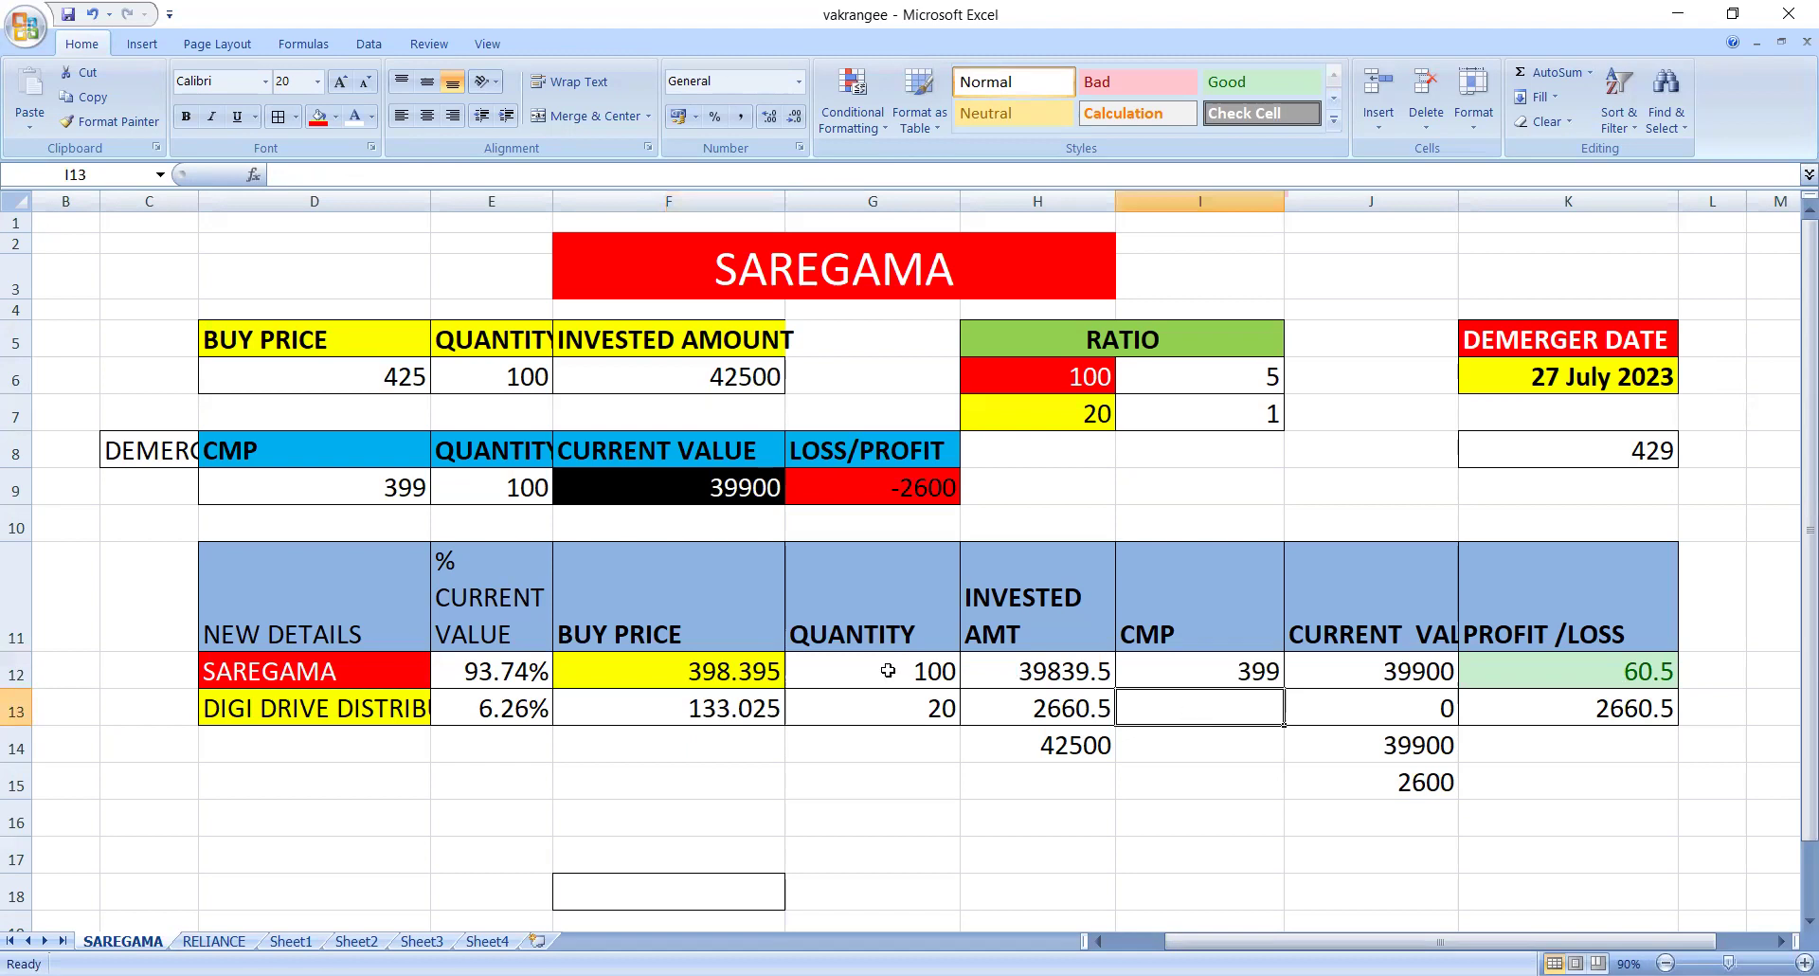
double_click(1188, 704)
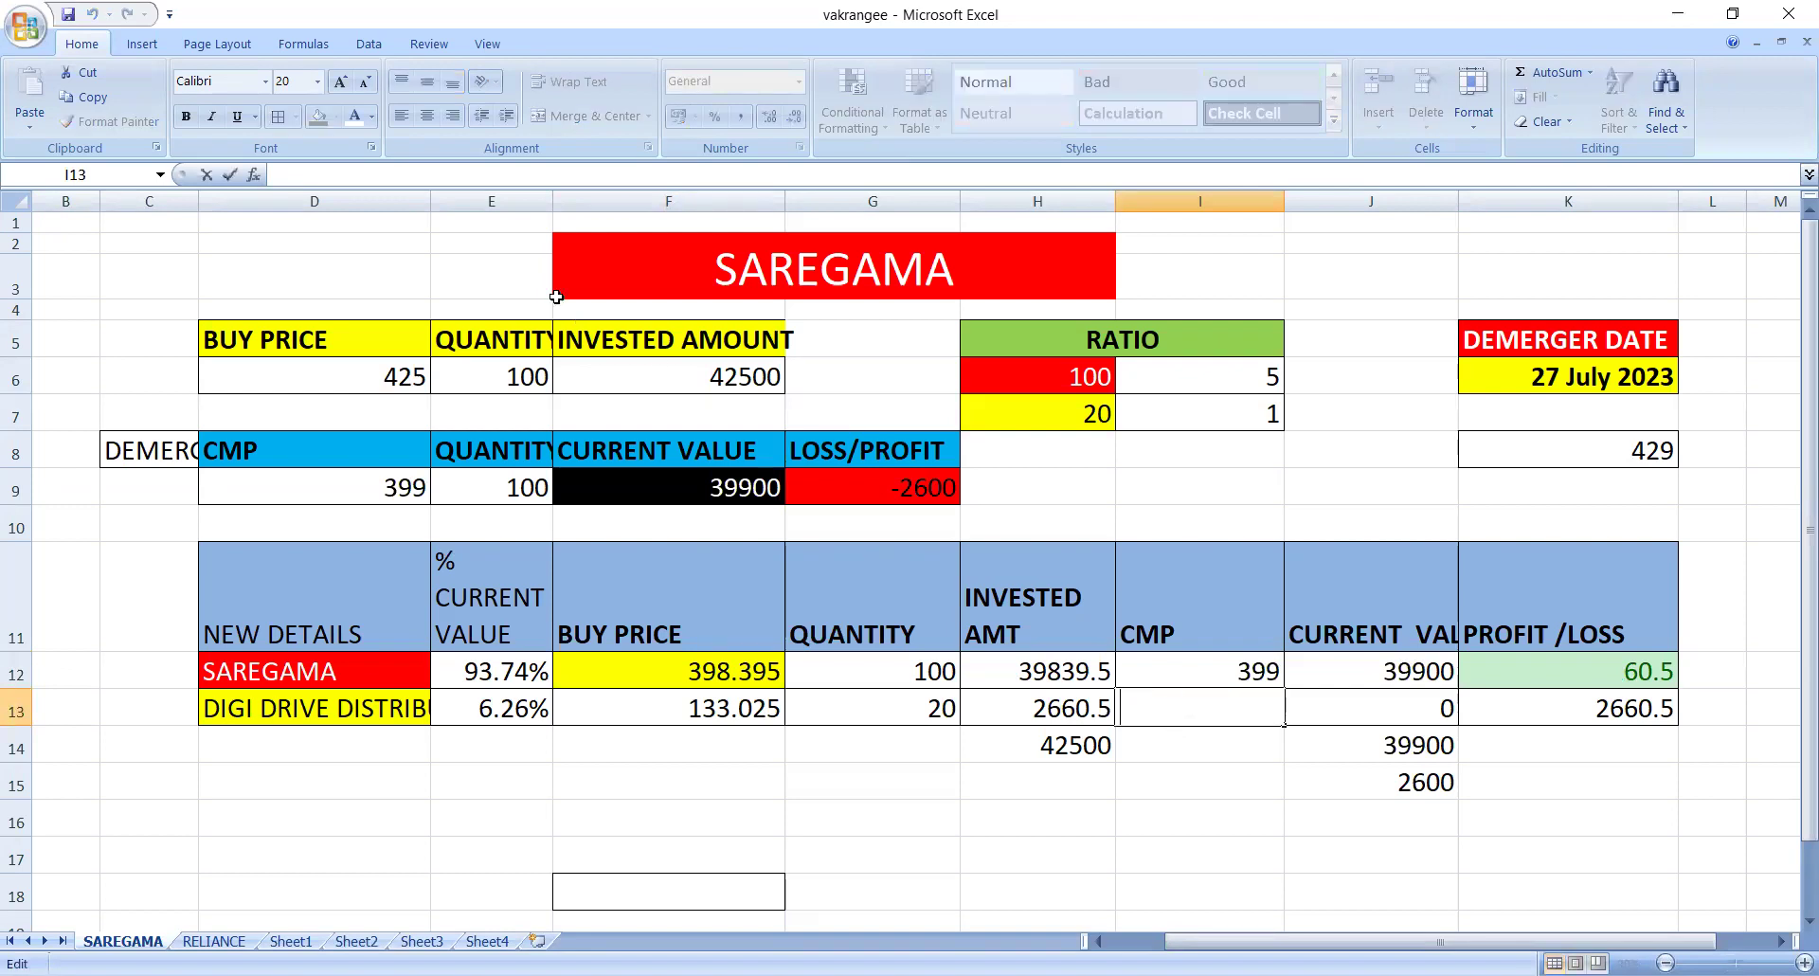
click(1248, 765)
click(1206, 703)
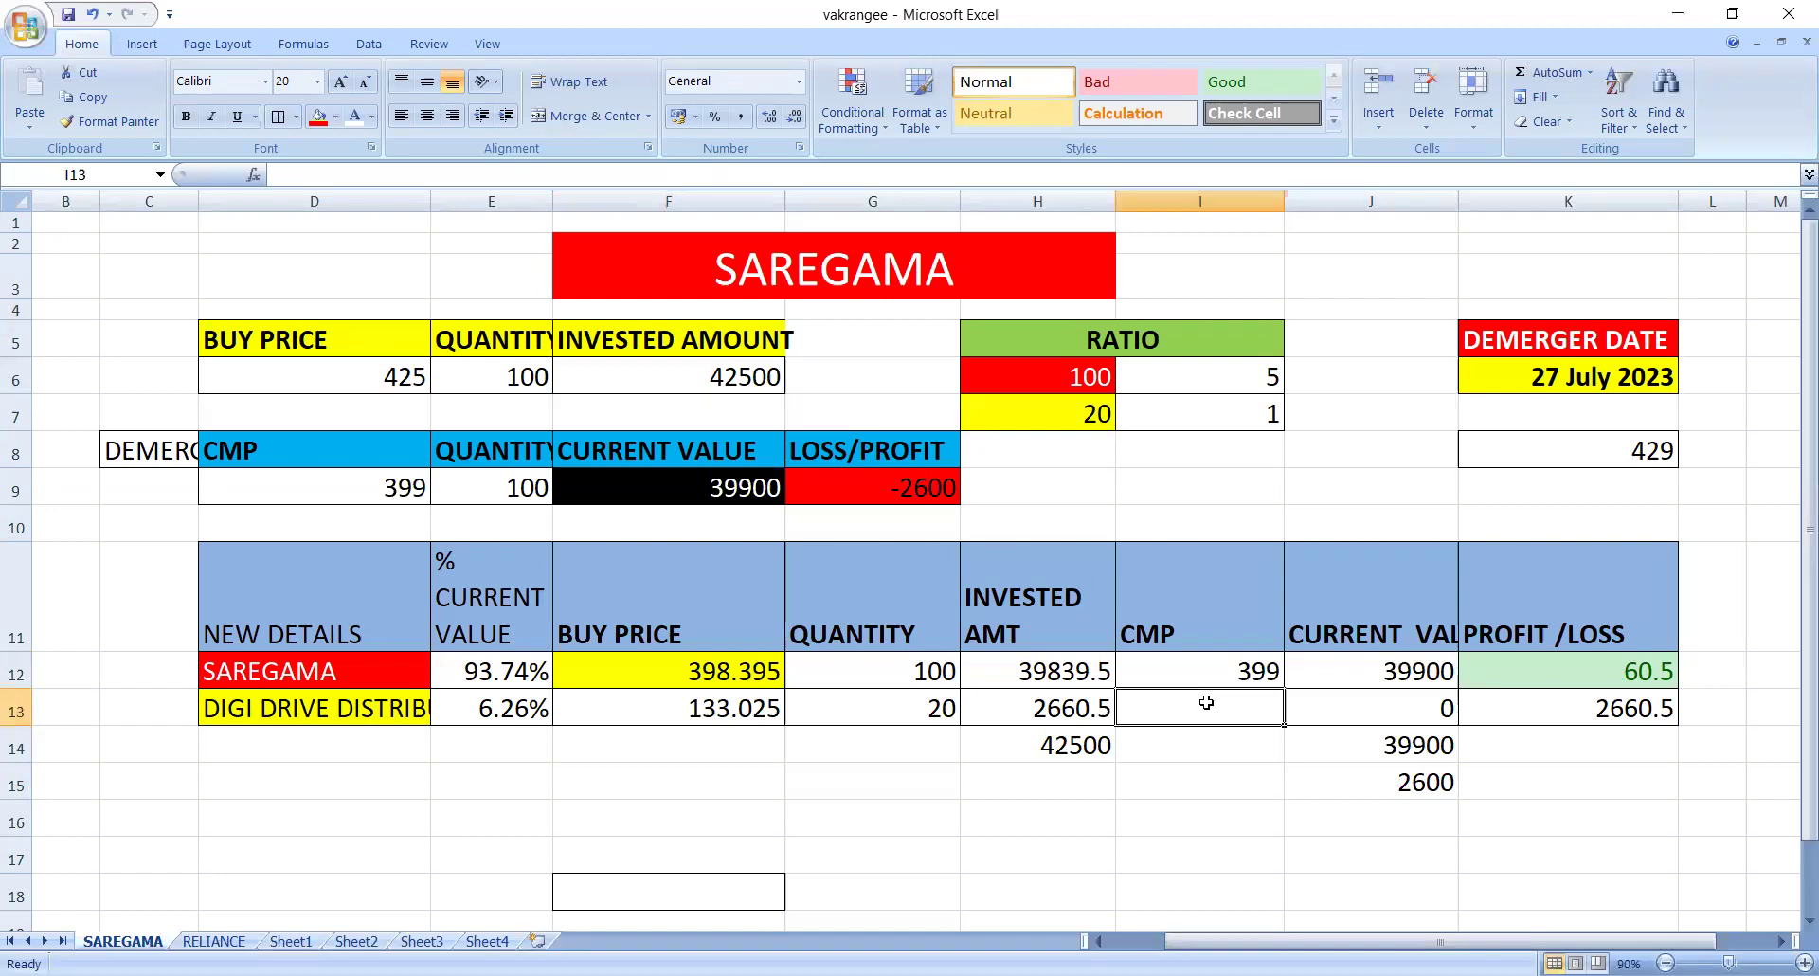
text(14)
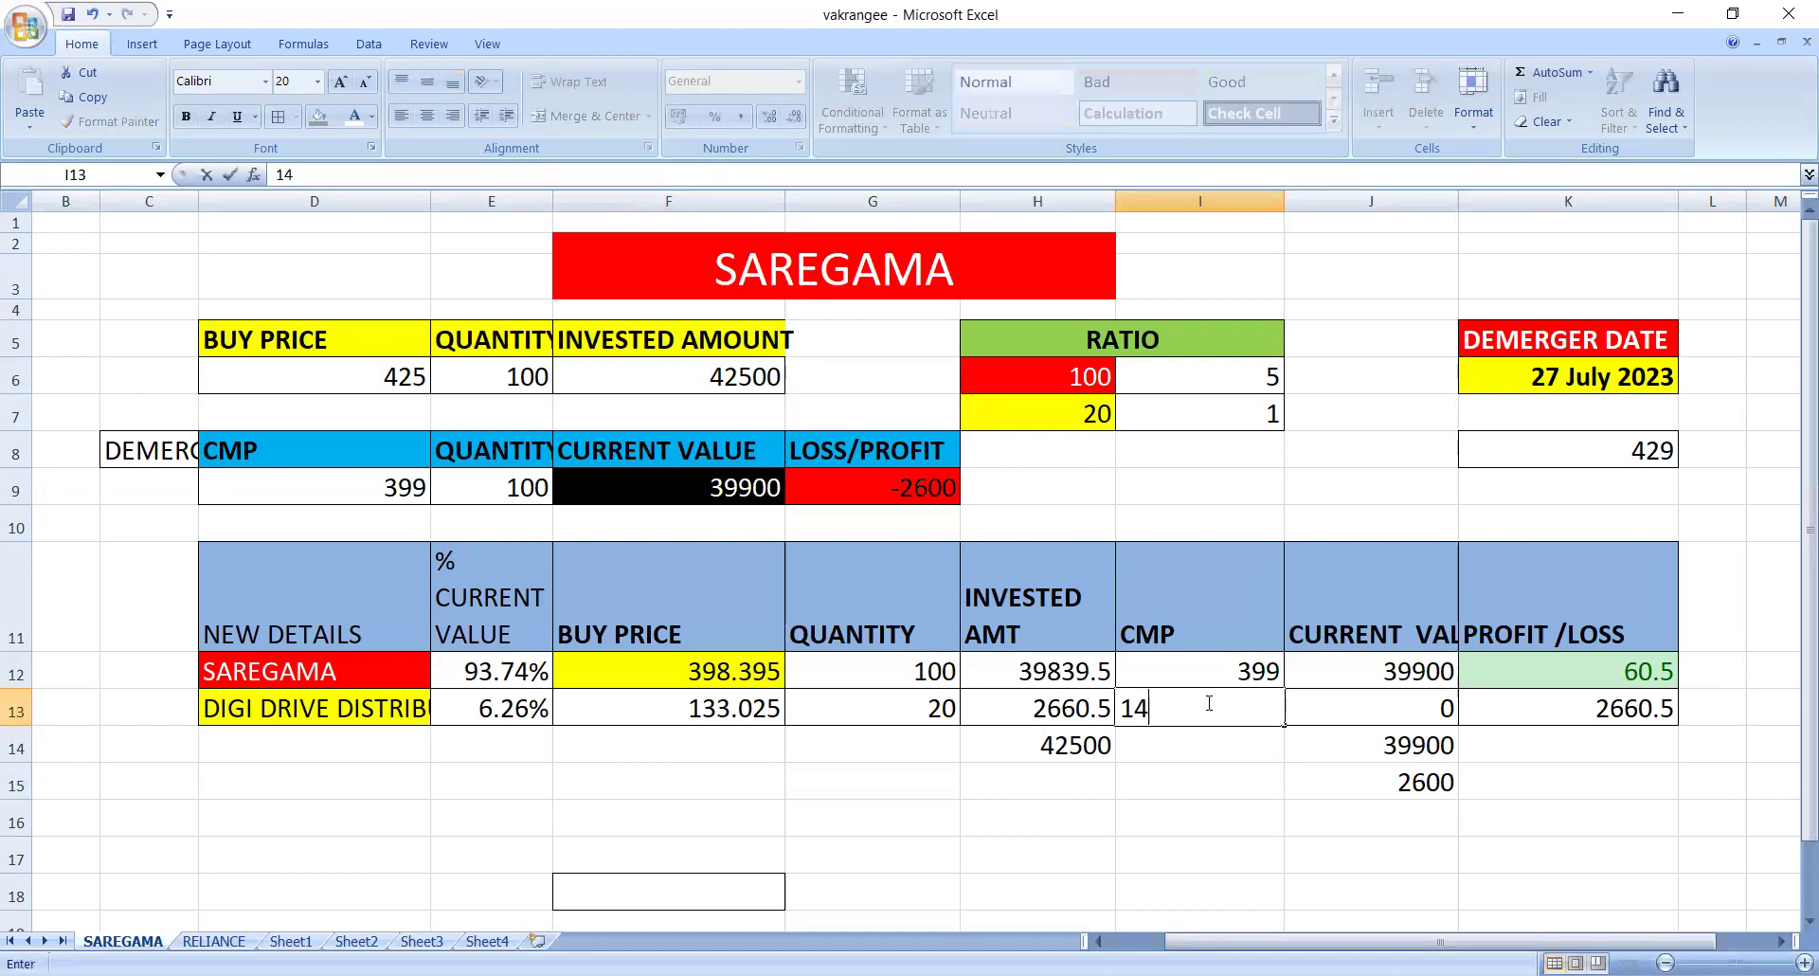
text(0)
key(Return)
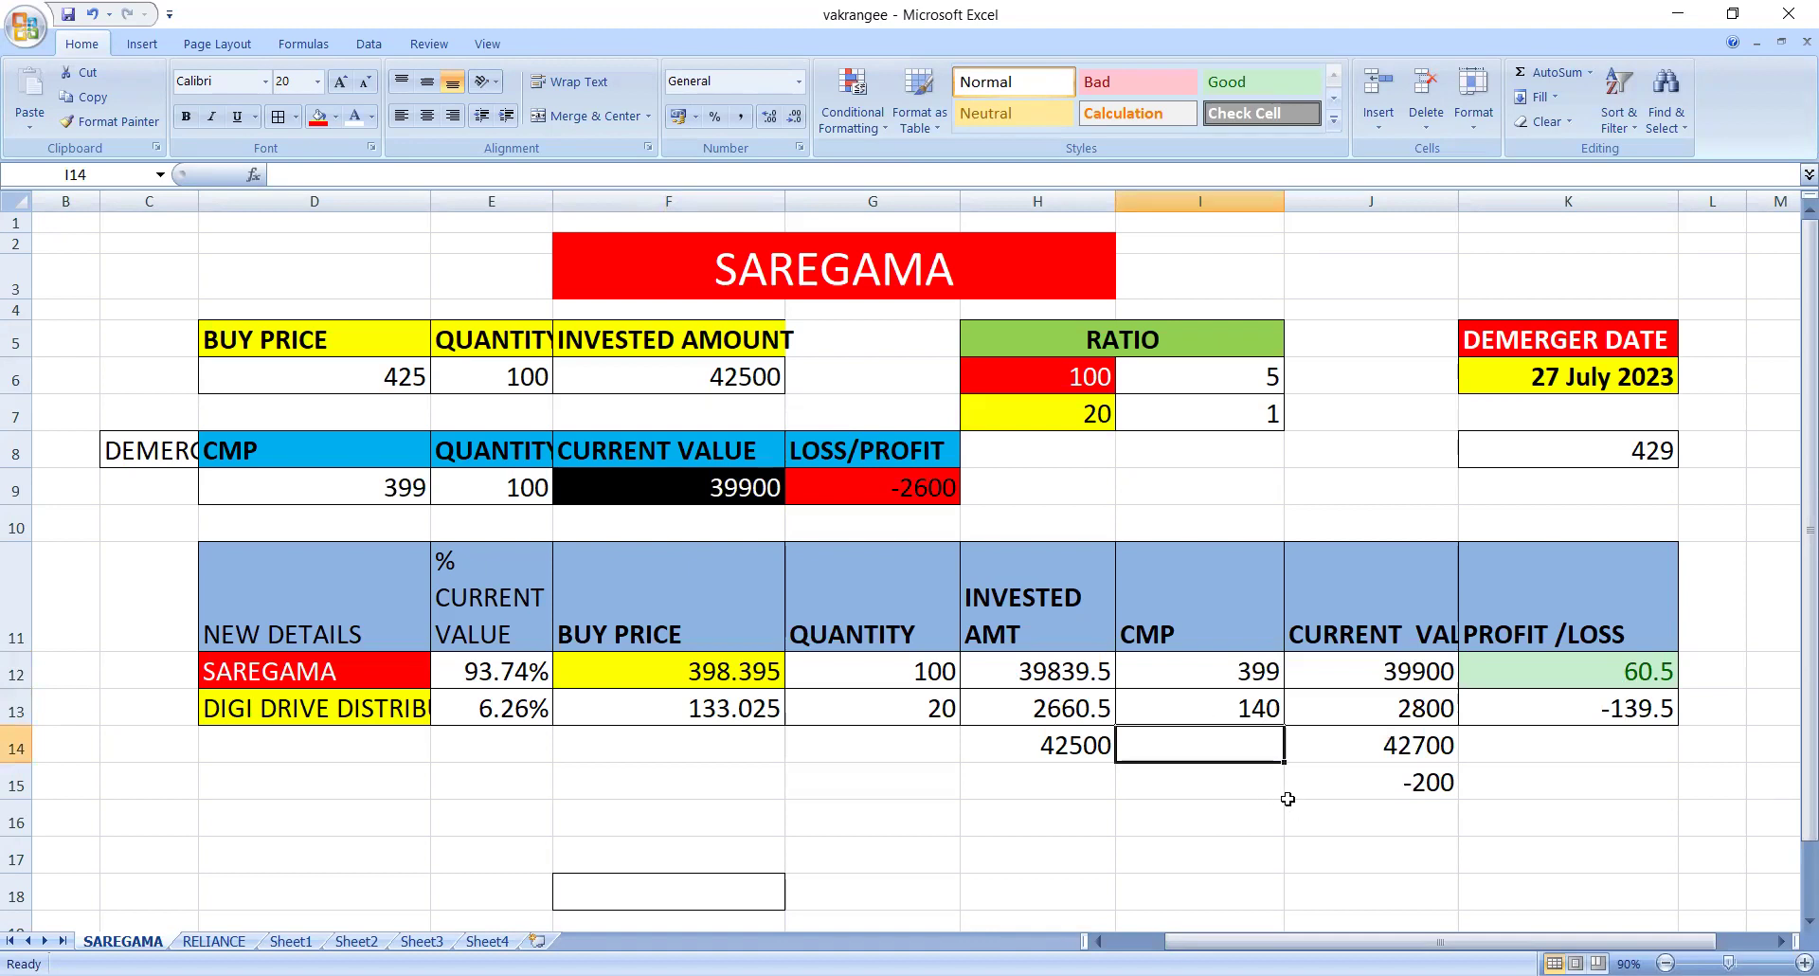
Undo the CMP entry for Digi Drive Distributors and reselect I13.
key(ctrl+z)
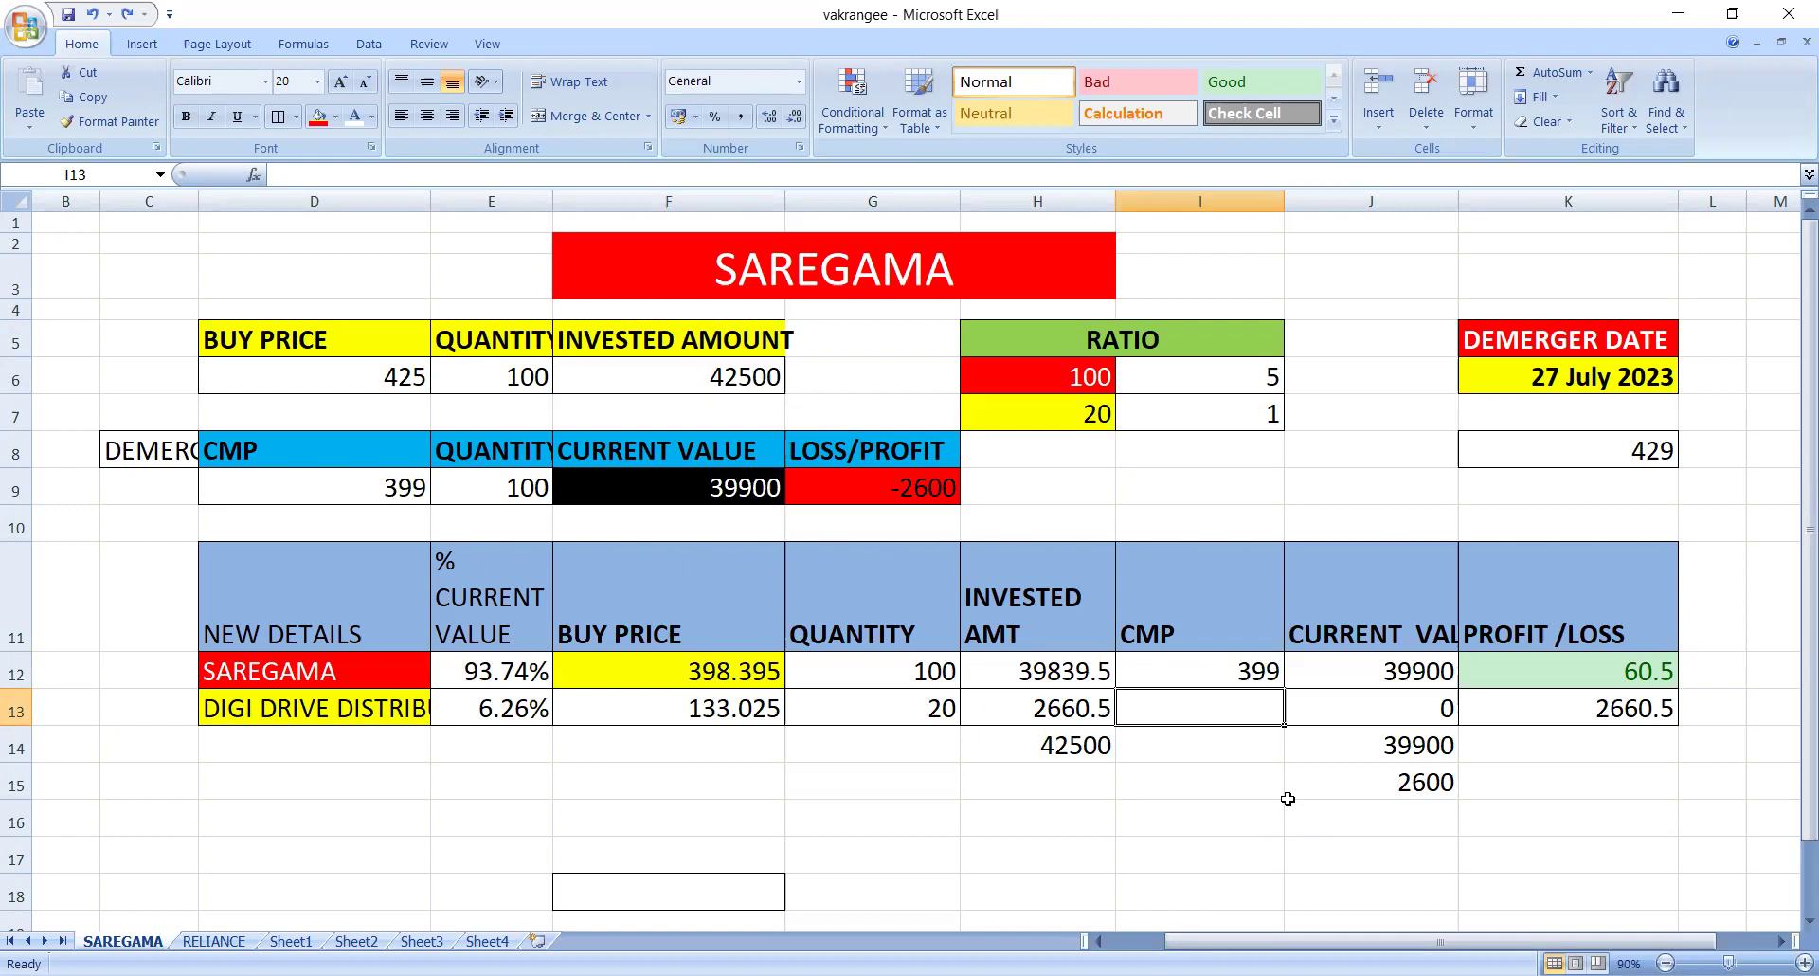
click(1211, 765)
click(1214, 702)
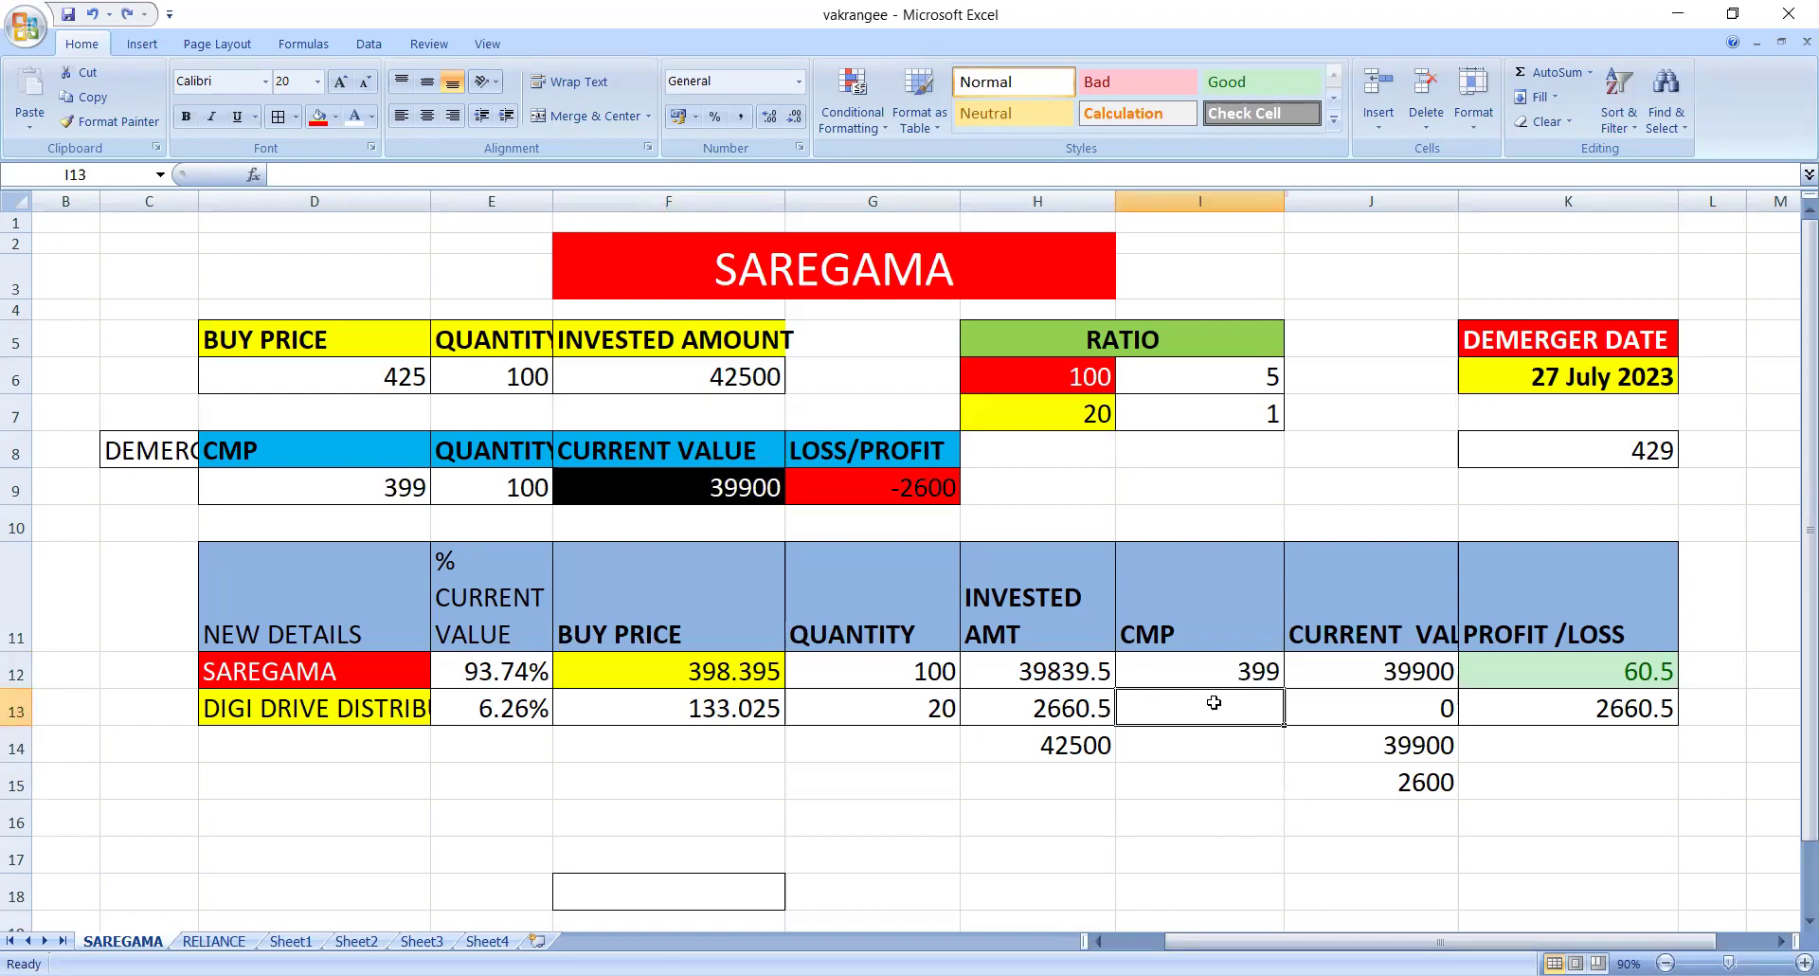